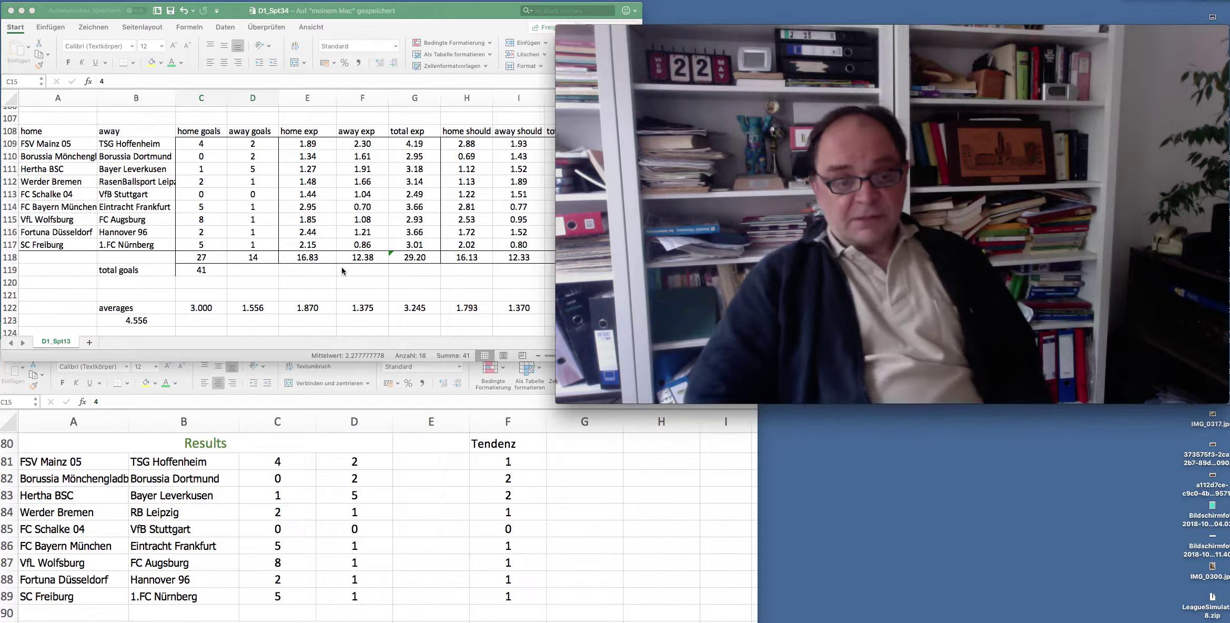
Check the formula for the matchday's average goals per game in cell B123.
{"action": "left_click", "coordinate": [142, 321]}
{"action": "left_click", "coordinate": [143, 321]}
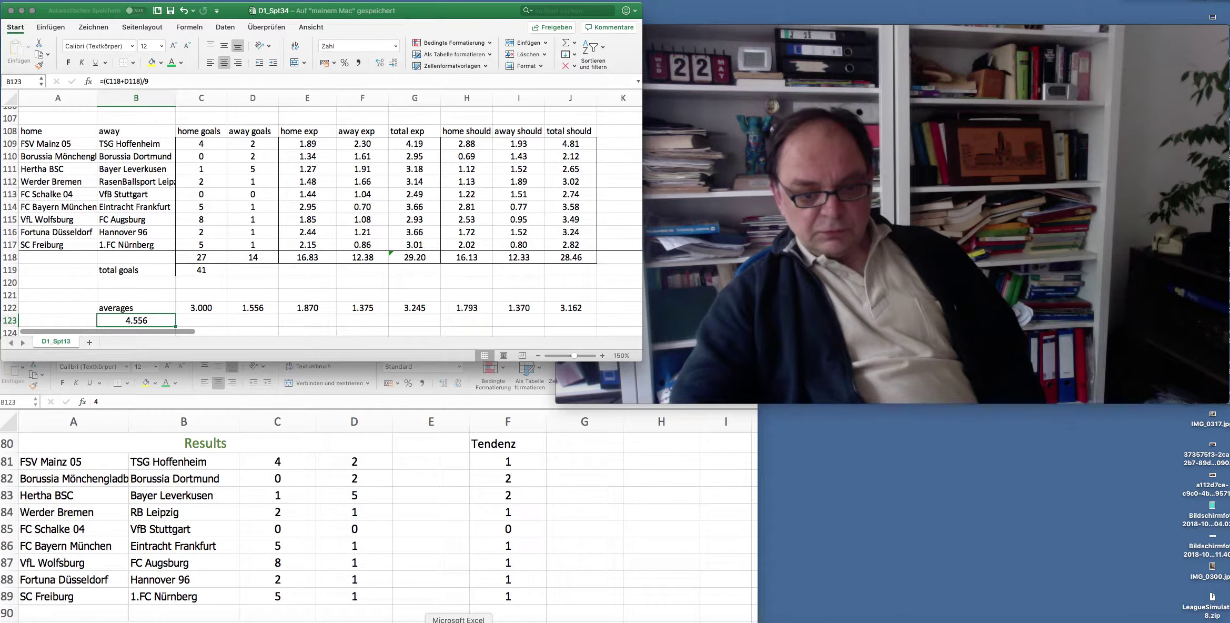
{"action": "right_click", "coordinate": [458, 621]}
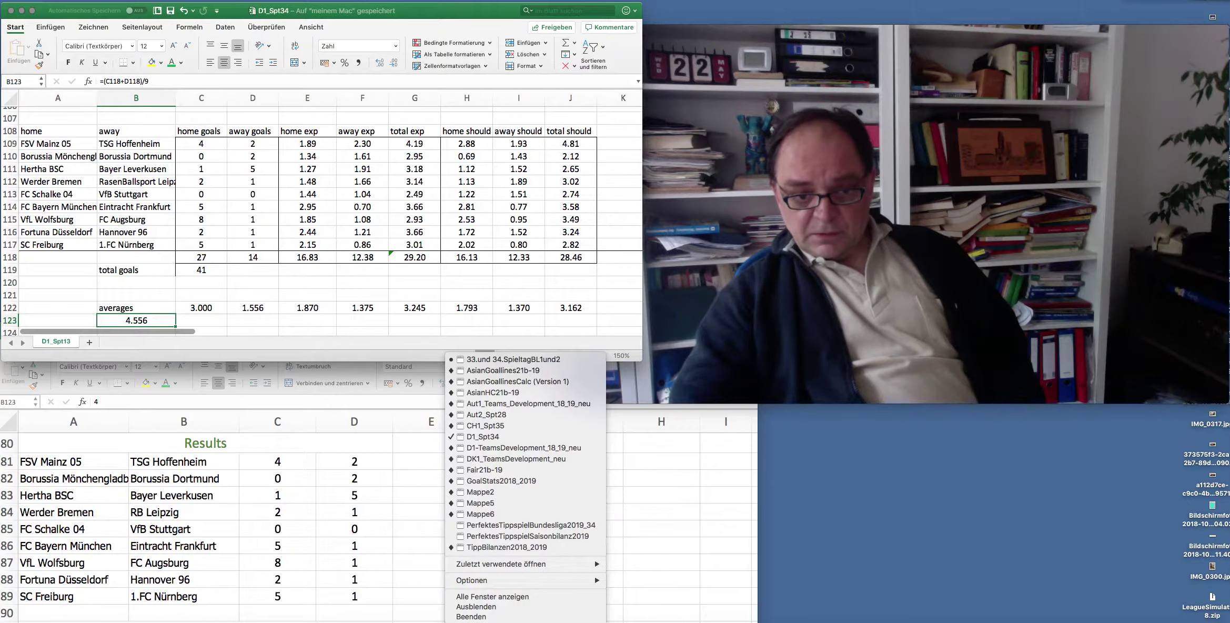
{"action": "key", "text": "Escape"}
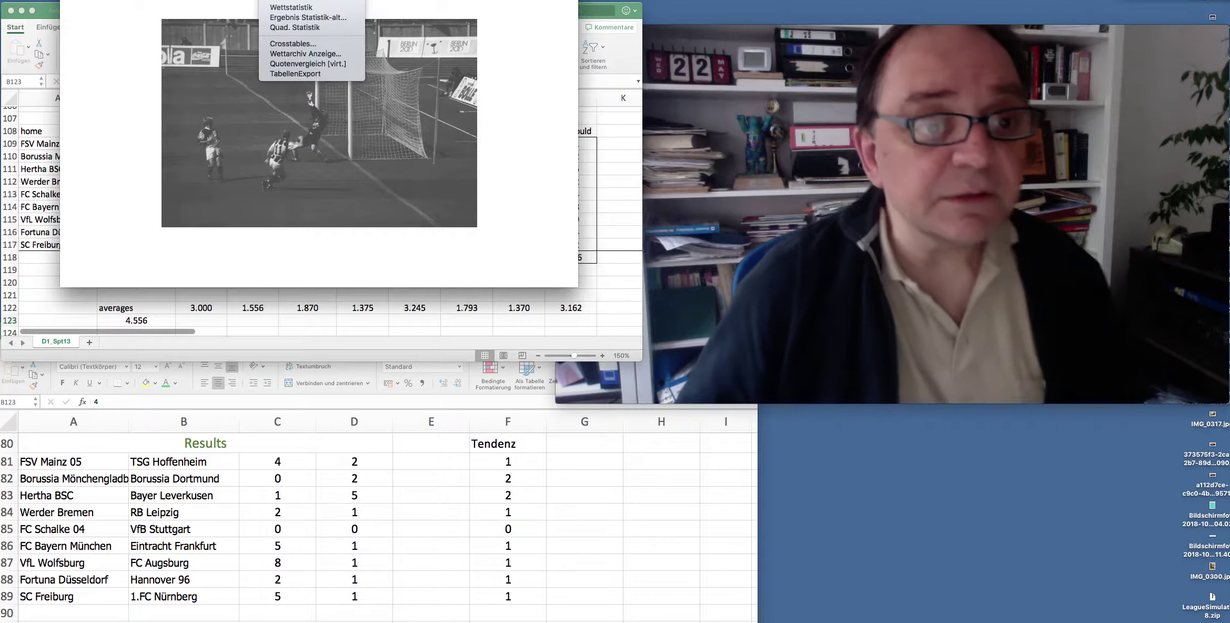
Switch to the football database and display the 2019 Deutschland, 1.Bundesliga table with its result statistics.
{"action": "left_click", "coordinate": [102, 29]}
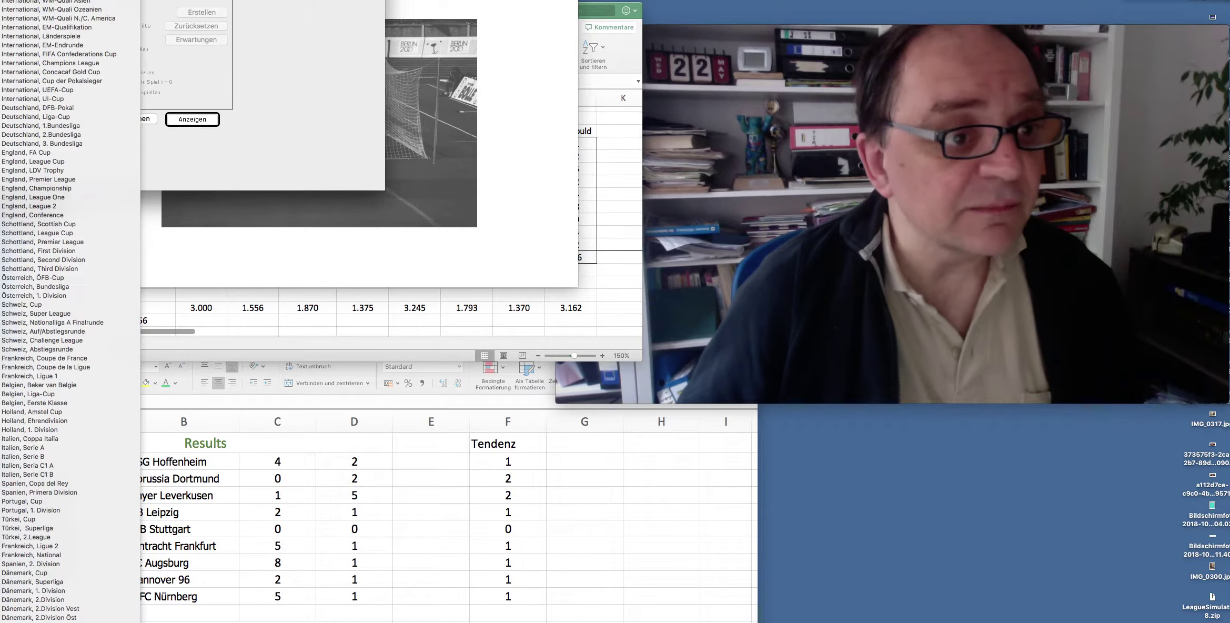
{"action": "left_click", "coordinate": [80, 124]}
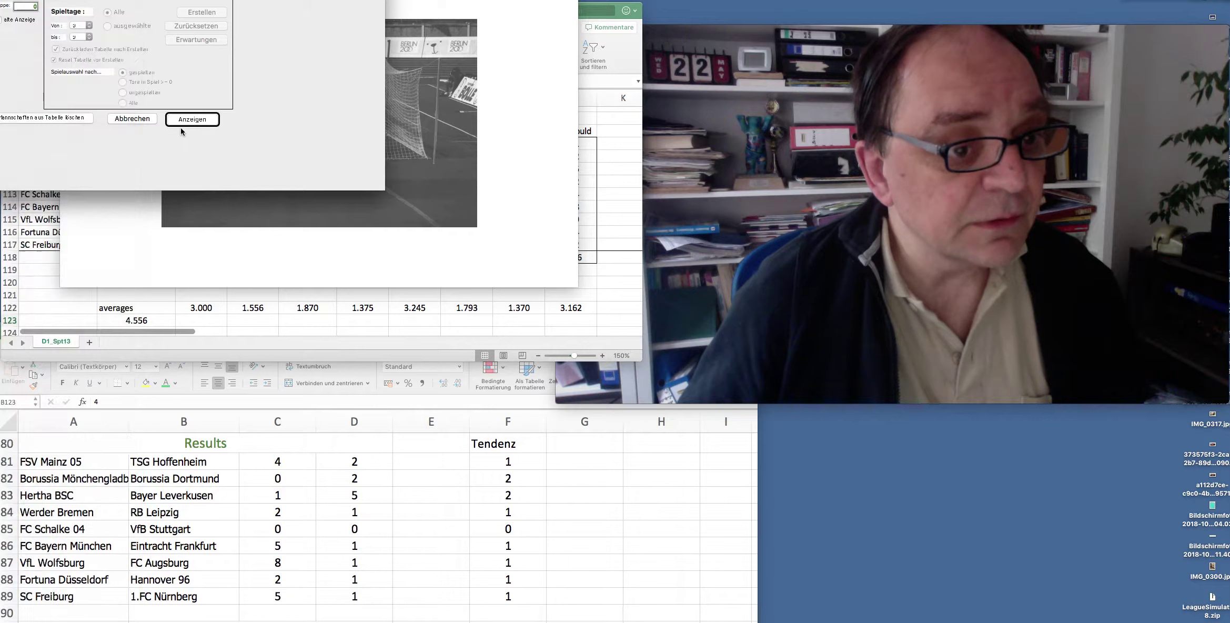
{"action": "left_click", "coordinate": [188, 122]}
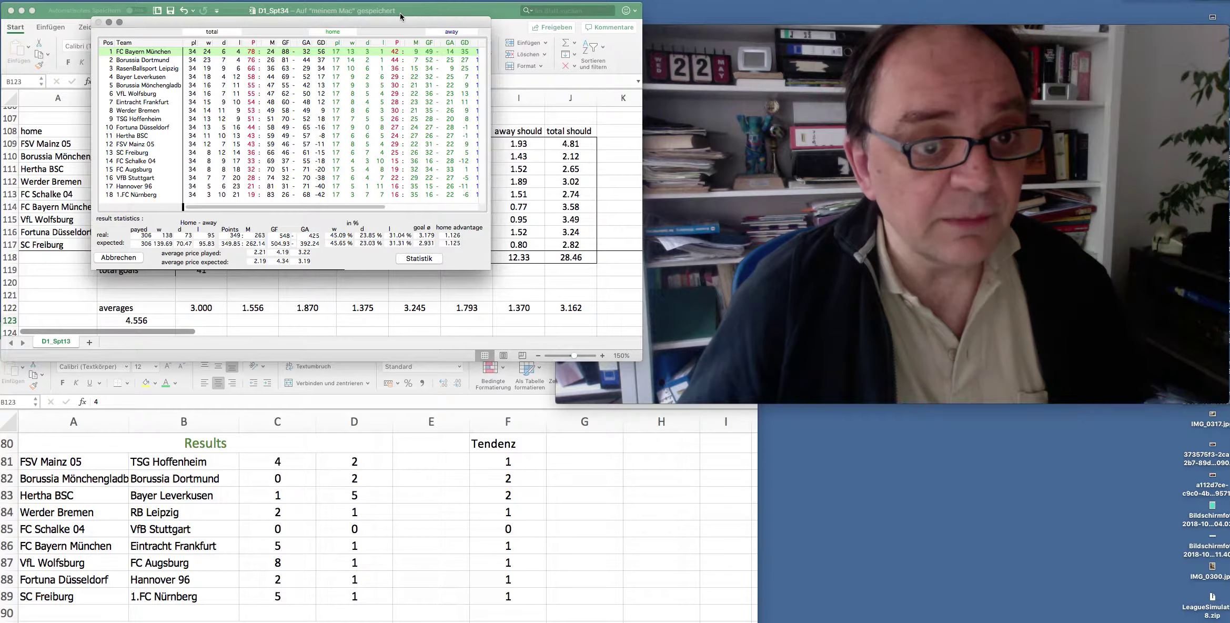
Arrange the D1_Spt34 workbook and the league table window for comparison, keeping the league table in front.
{"action": "left_click_drag", "start_coordinate": [412, 13], "coordinate": [417, 61]}
{"action": "left_click", "coordinate": [345, 11]}
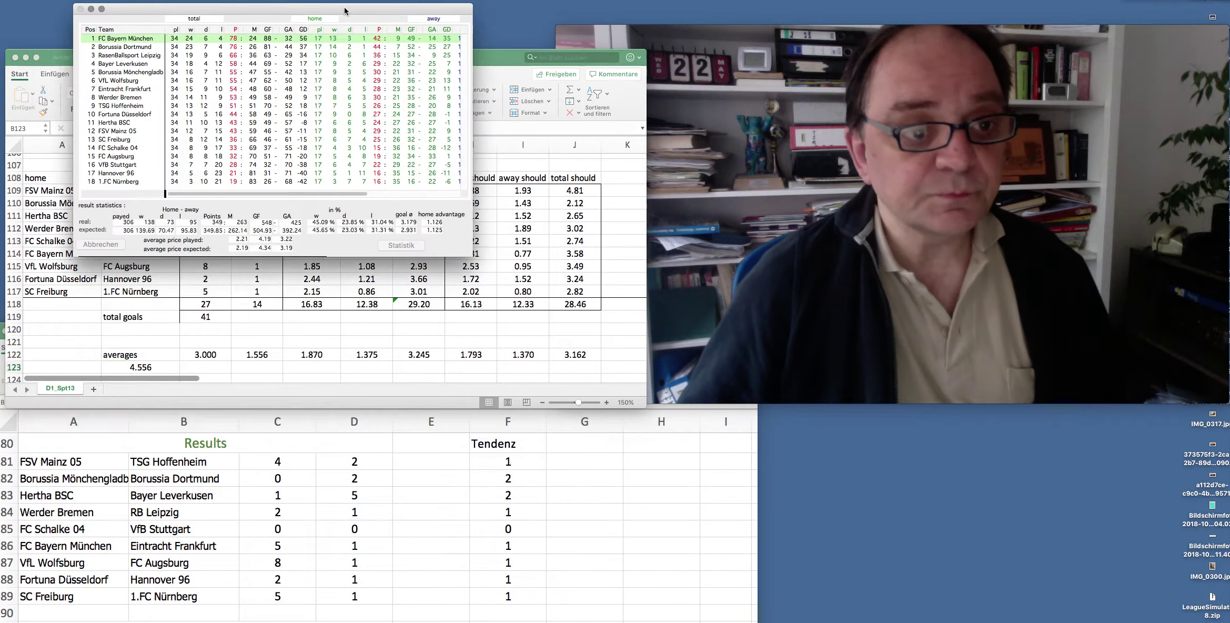
{"action": "left_click_drag", "start_coordinate": [345, 11], "coordinate": [311, 8]}
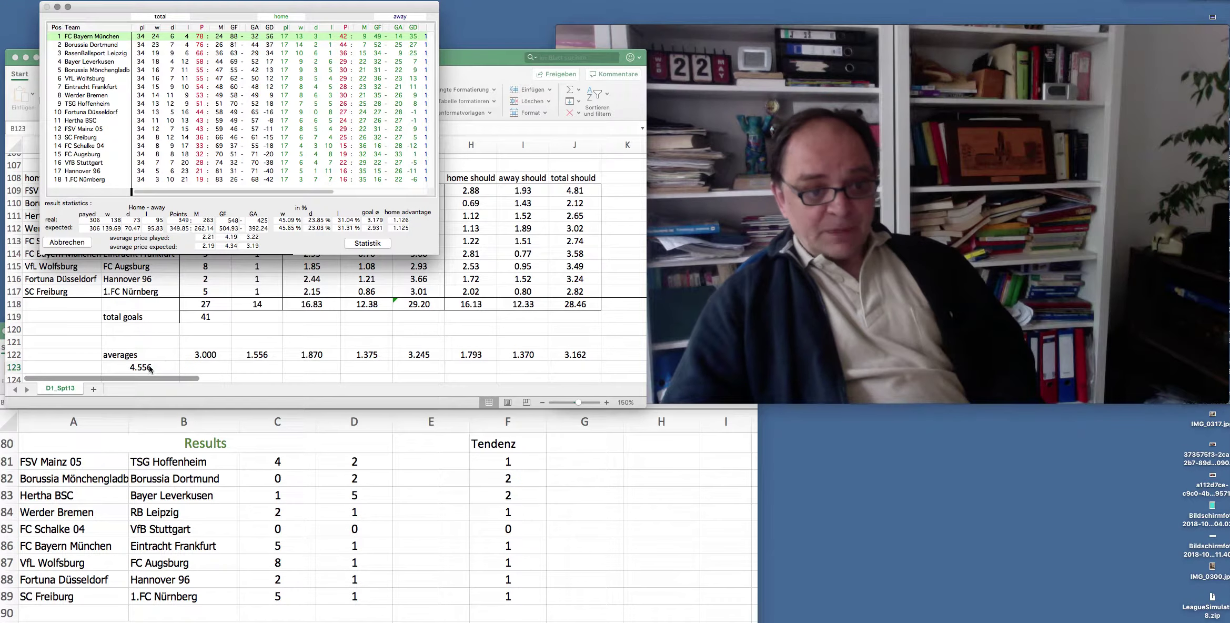
{"action": "left_click", "coordinate": [204, 260]}
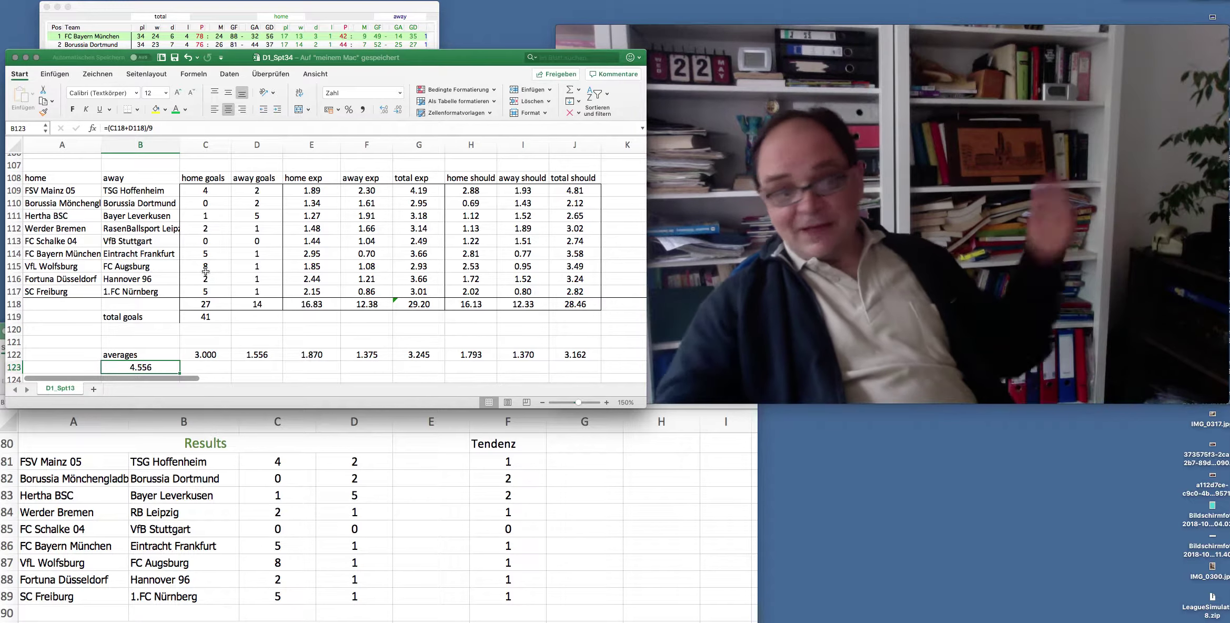
{"action": "left_click", "coordinate": [279, 10]}
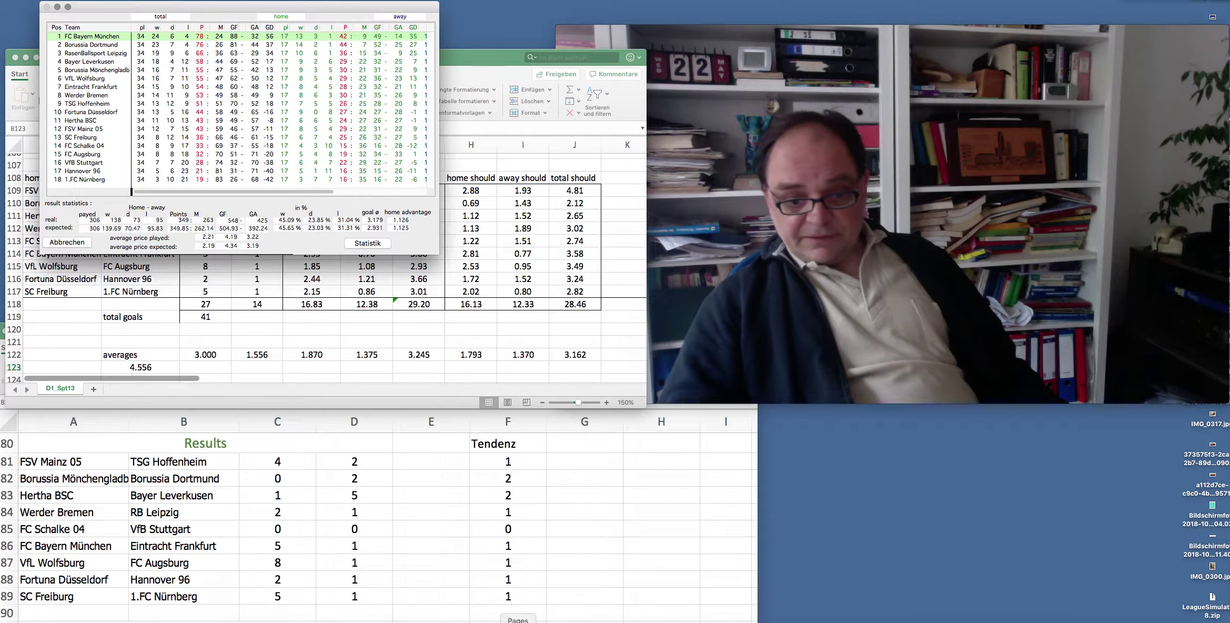
Examine the expected and occurred goal averages in C294:C295 of the 33.und 34.SpieltagBL1und2 workbook, and minimize it.
{"action": "right_click", "coordinate": [450, 622]}
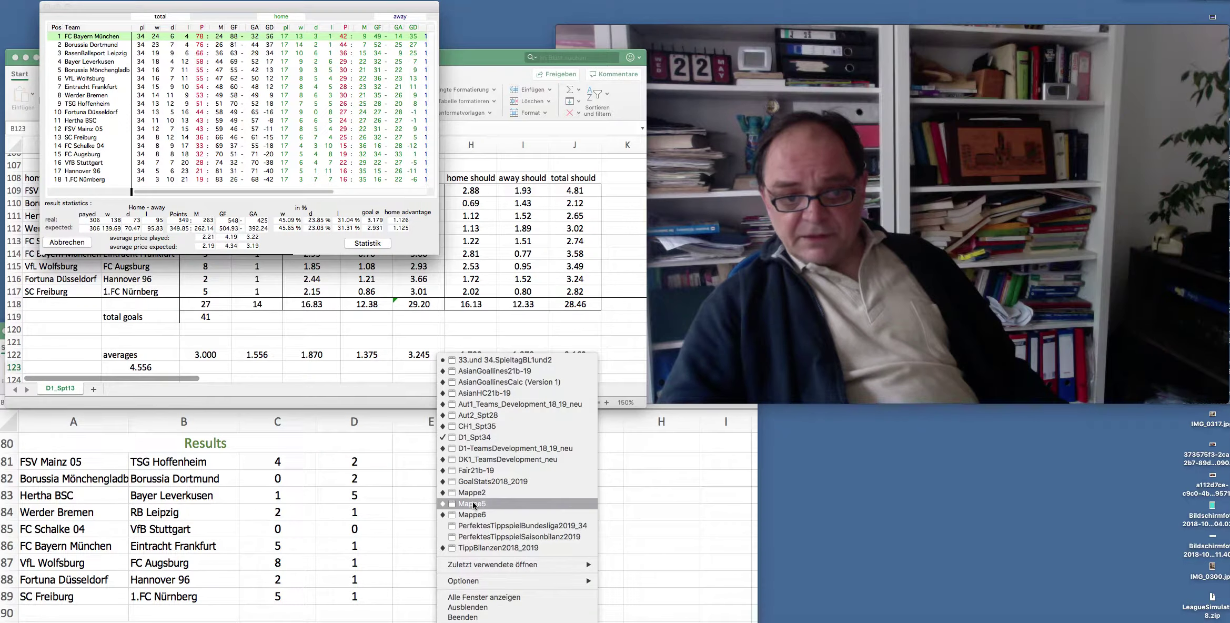
{"action": "left_click", "coordinate": [498, 359]}
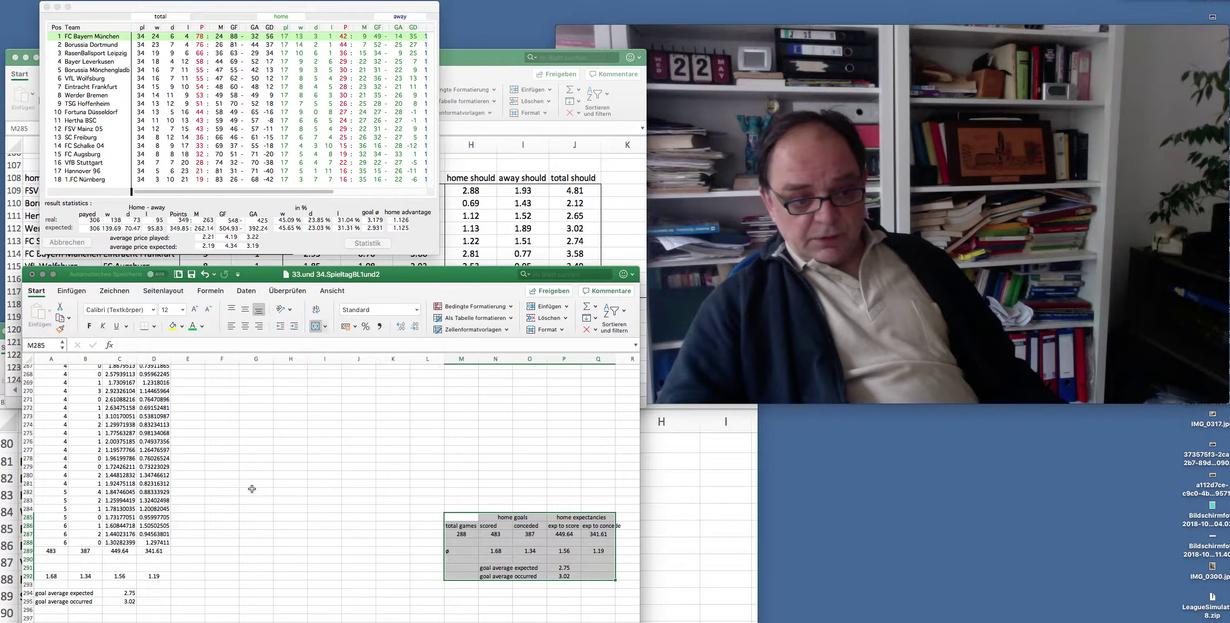
{"action": "scroll", "coordinate": [252, 492], "scroll_direction": "down", "scroll_amount": 2}
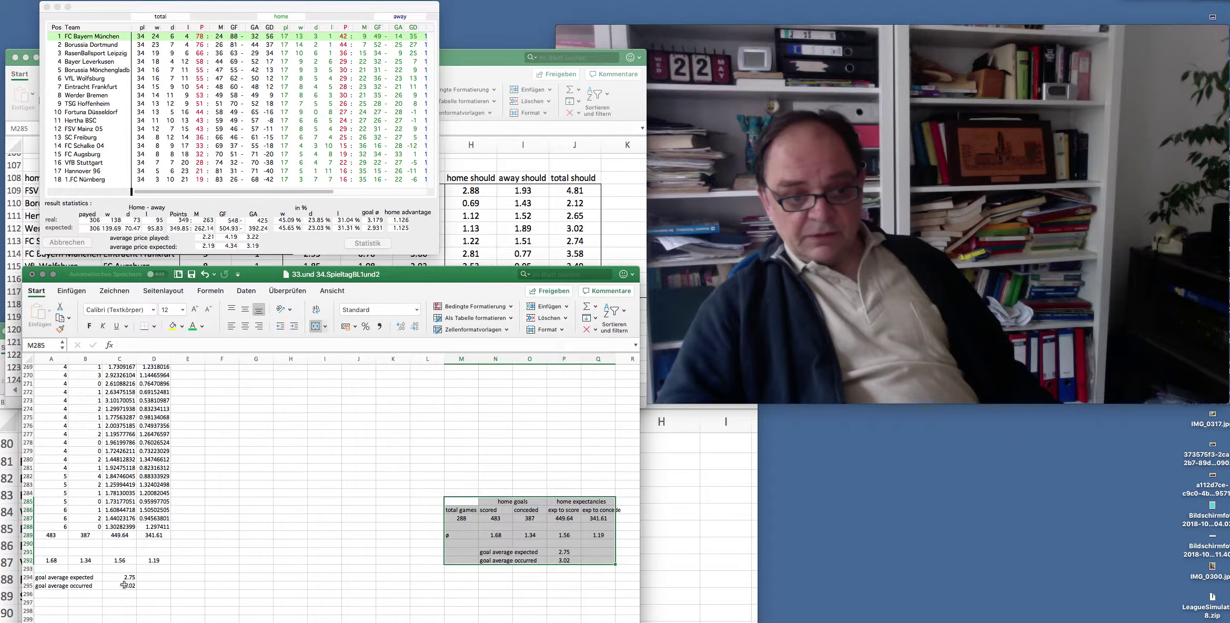
{"action": "left_click_drag", "start_coordinate": [125, 578], "coordinate": [126, 584]}
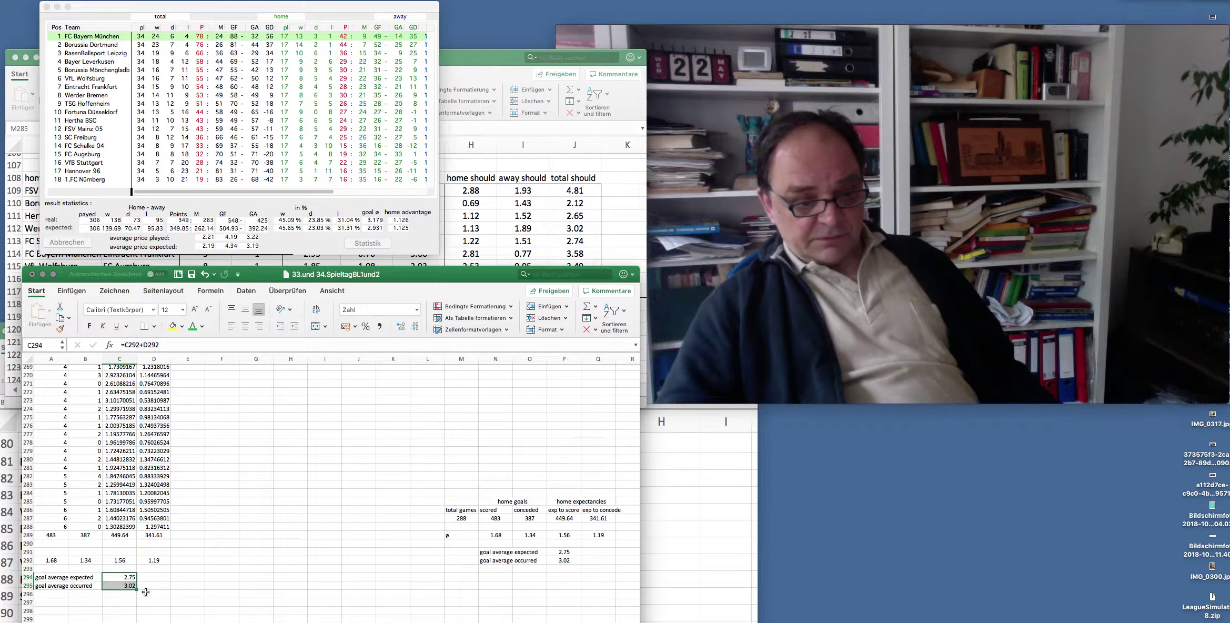
{"action": "left_click", "coordinate": [117, 585]}
{"action": "left_click_drag", "start_coordinate": [117, 586], "coordinate": [121, 578]}
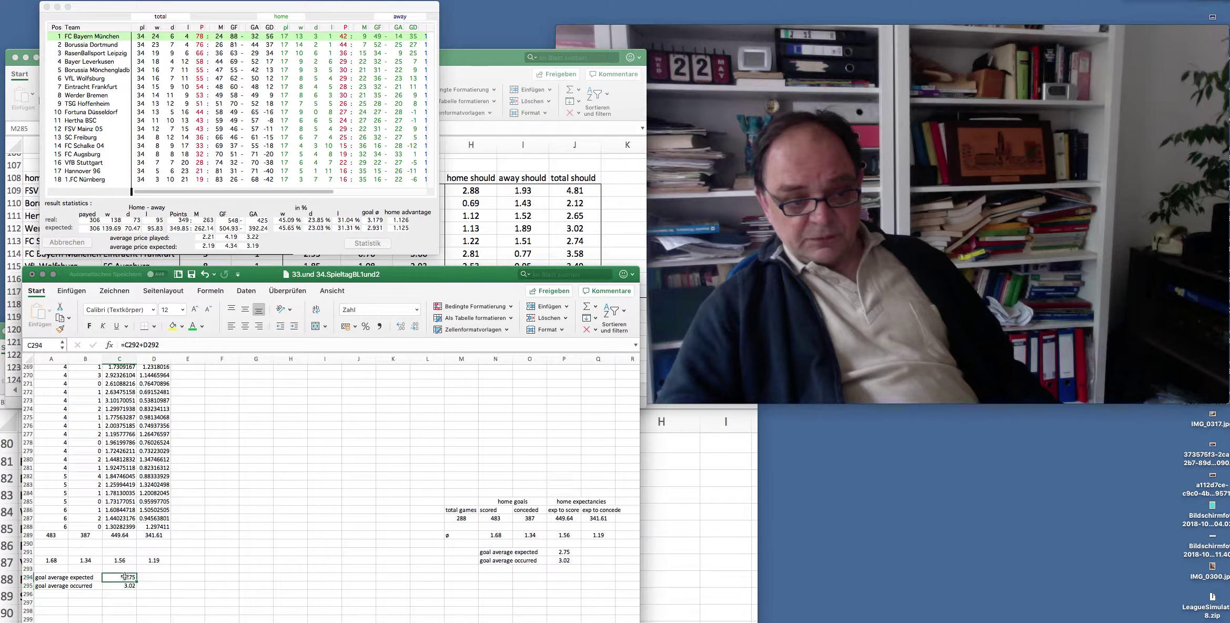
{"action": "left_click", "coordinate": [123, 583]}
{"action": "left_click", "coordinate": [122, 577]}
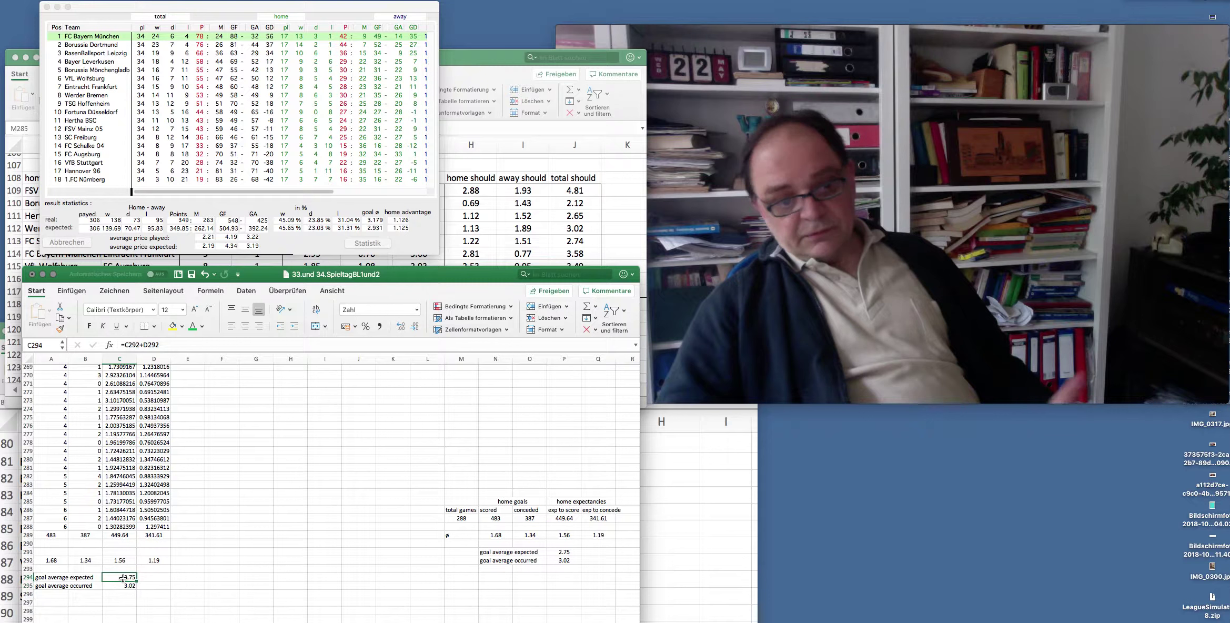
{"action": "left_click", "coordinate": [42, 275]}
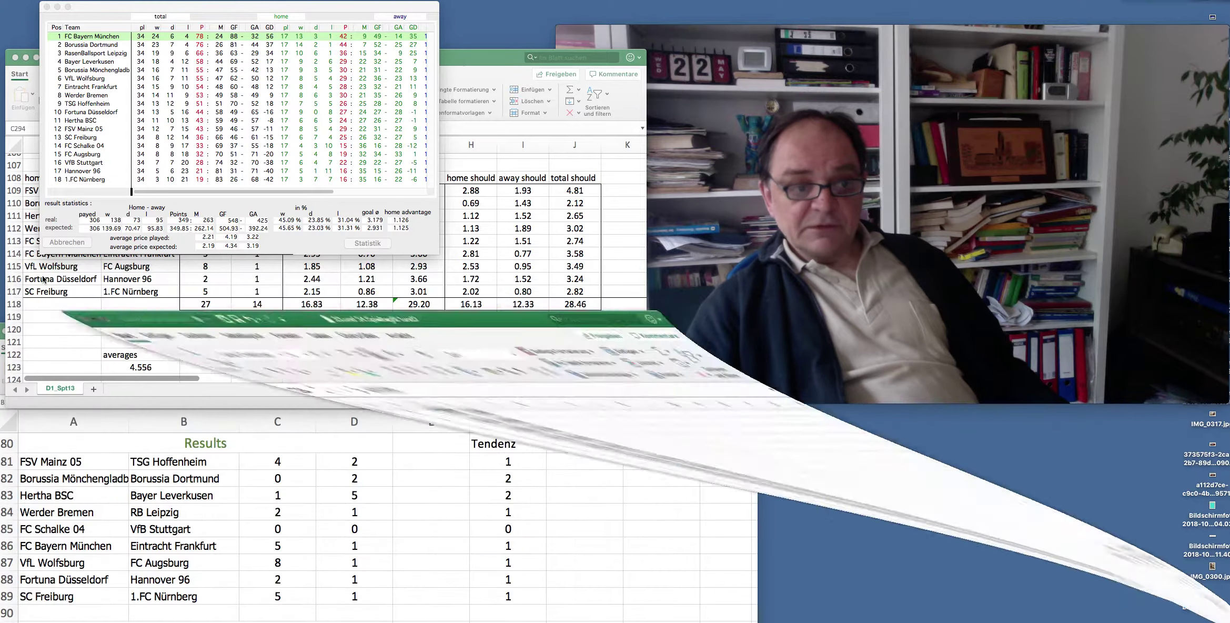
Display the Deutschland, 1.Bundesliga table for the 2018 season and calculate its result statistics.
{"action": "left_click", "coordinate": [199, 8]}
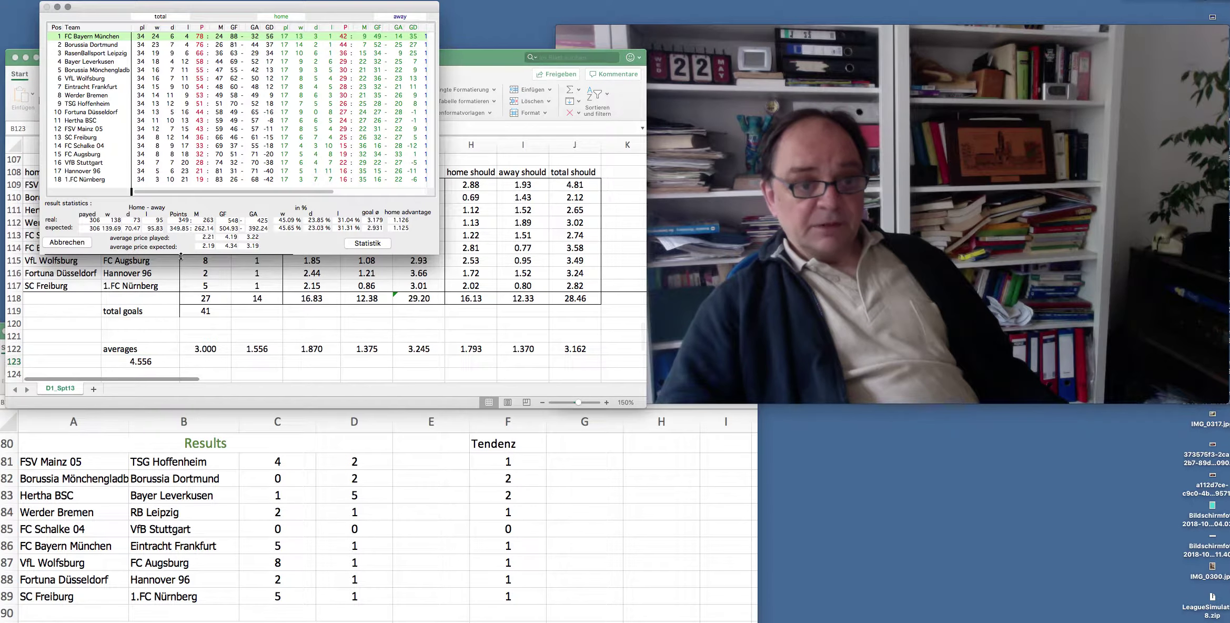
{"action": "left_click", "coordinate": [70, 242]}
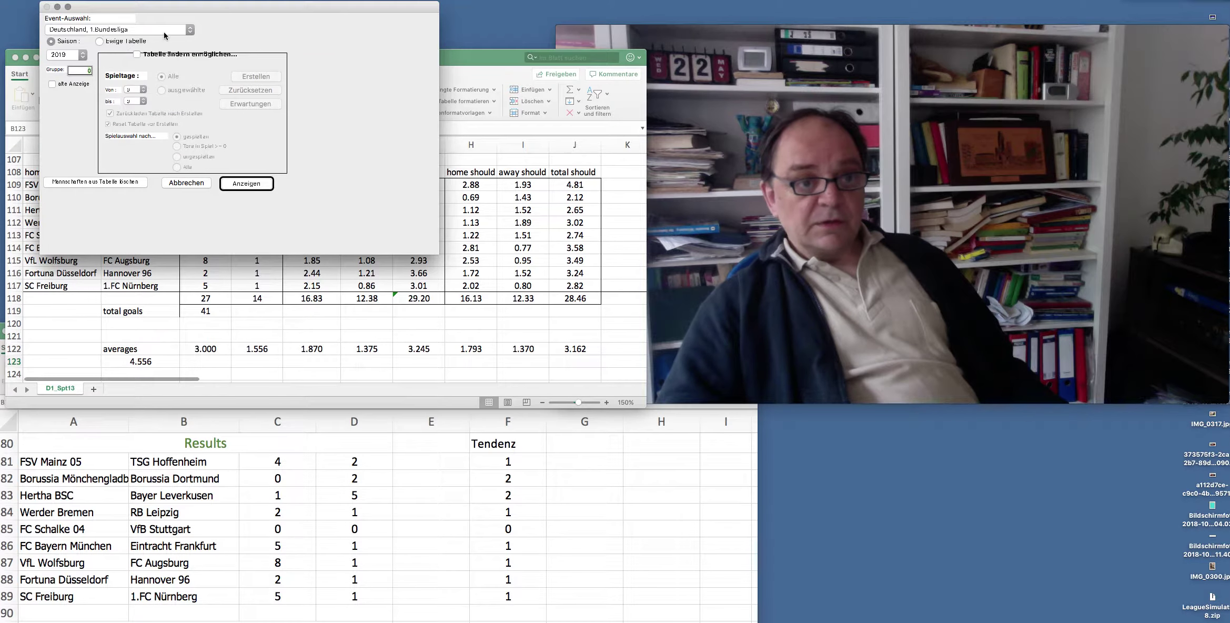
{"action": "left_click", "coordinate": [161, 31]}
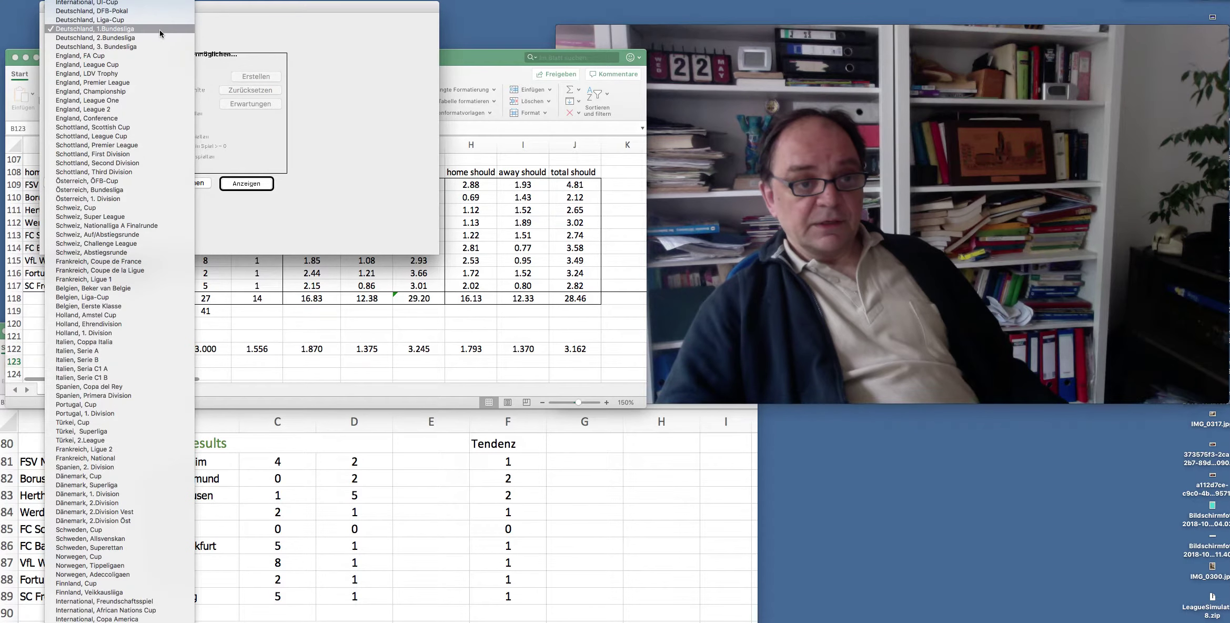
{"action": "left_click", "coordinate": [159, 30]}
{"action": "left_click", "coordinate": [82, 54]}
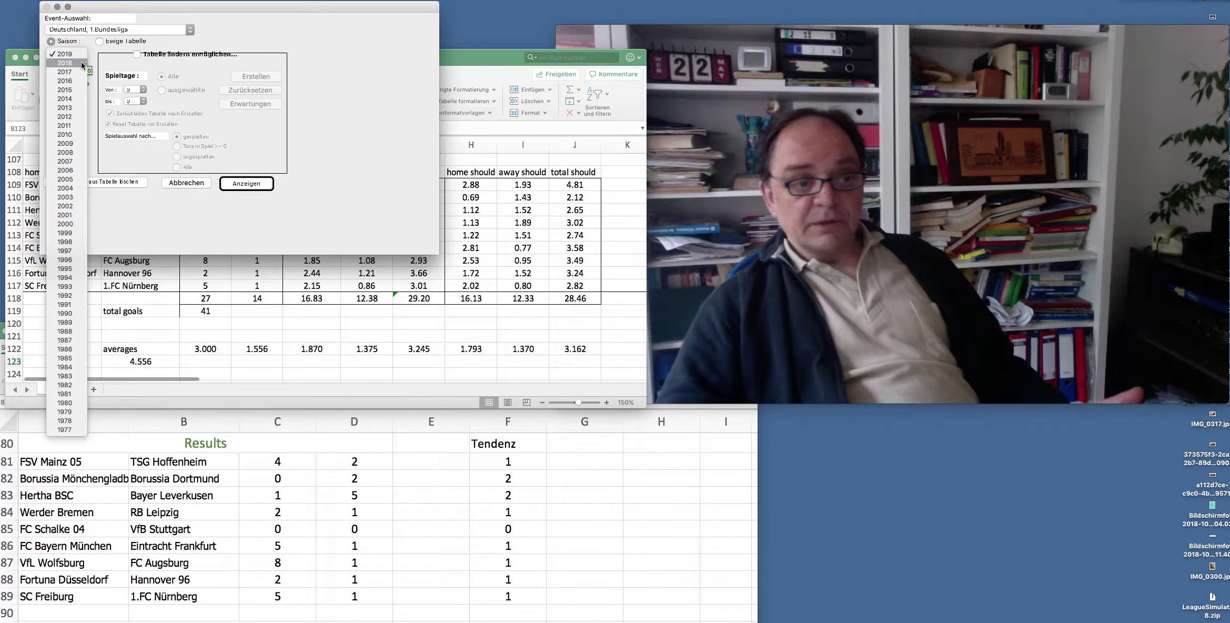
{"action": "left_click", "coordinate": [82, 64]}
{"action": "left_click", "coordinate": [246, 183]}
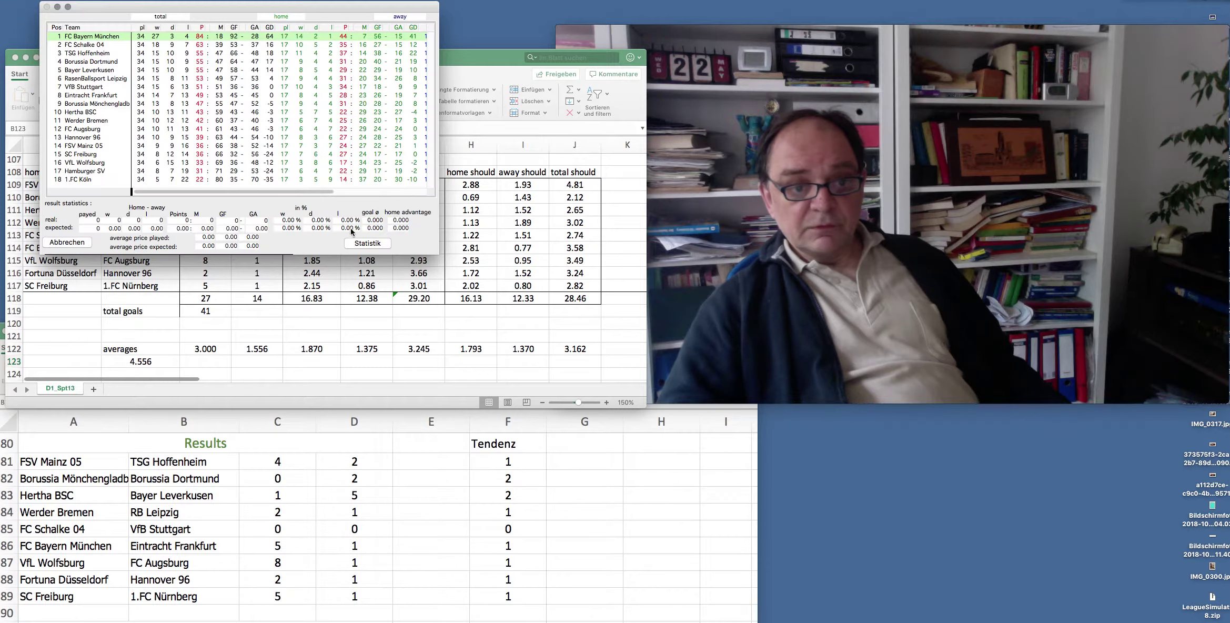
{"action": "left_click", "coordinate": [367, 243]}
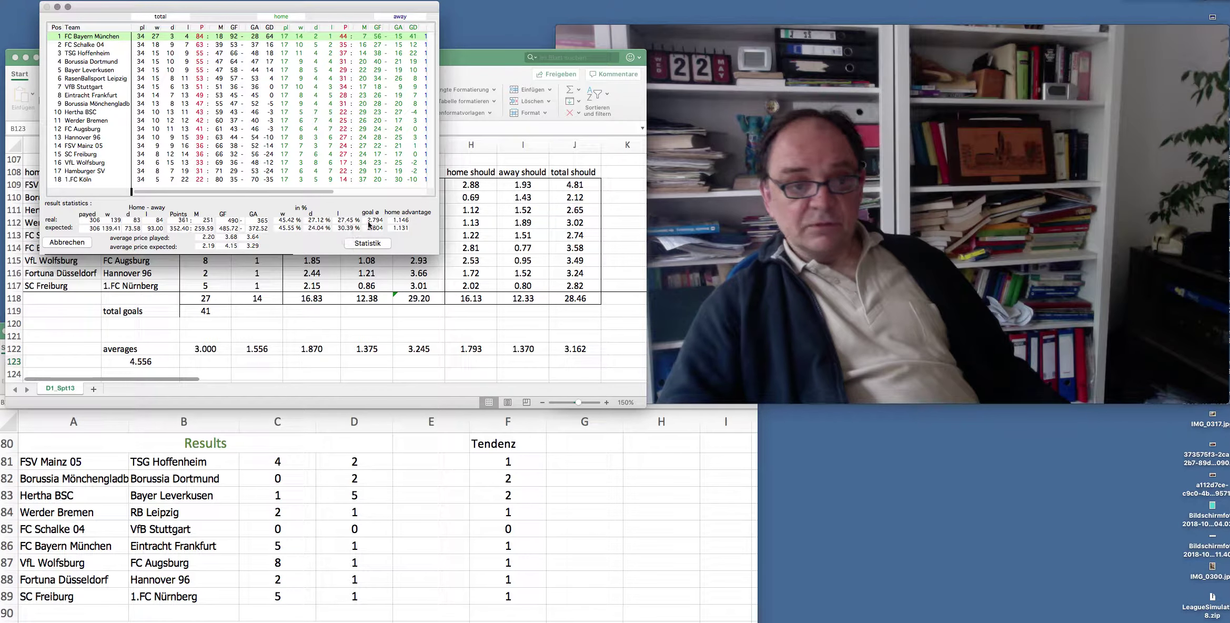
Display the 1.Bundesliga table for the 2017 season and calculate its result statistics.
{"action": "left_click", "coordinate": [67, 242]}
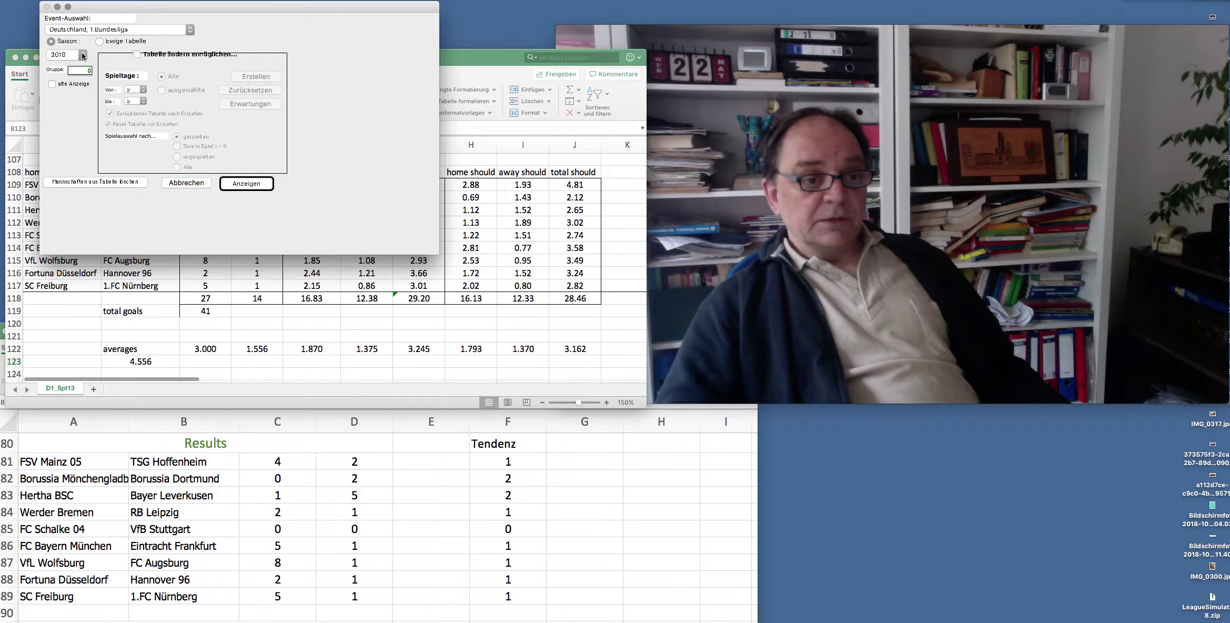
{"action": "left_click", "coordinate": [83, 55]}
{"action": "key", "text": "Return"}
{"action": "left_click", "coordinate": [243, 184]}
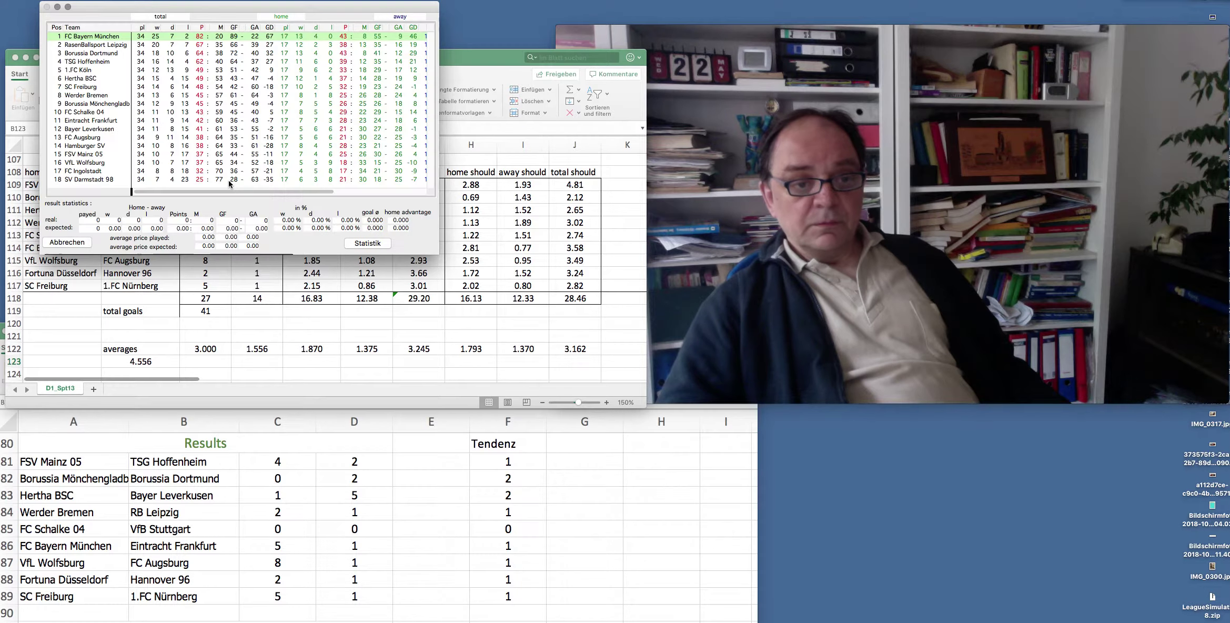
{"action": "left_click", "coordinate": [366, 244]}
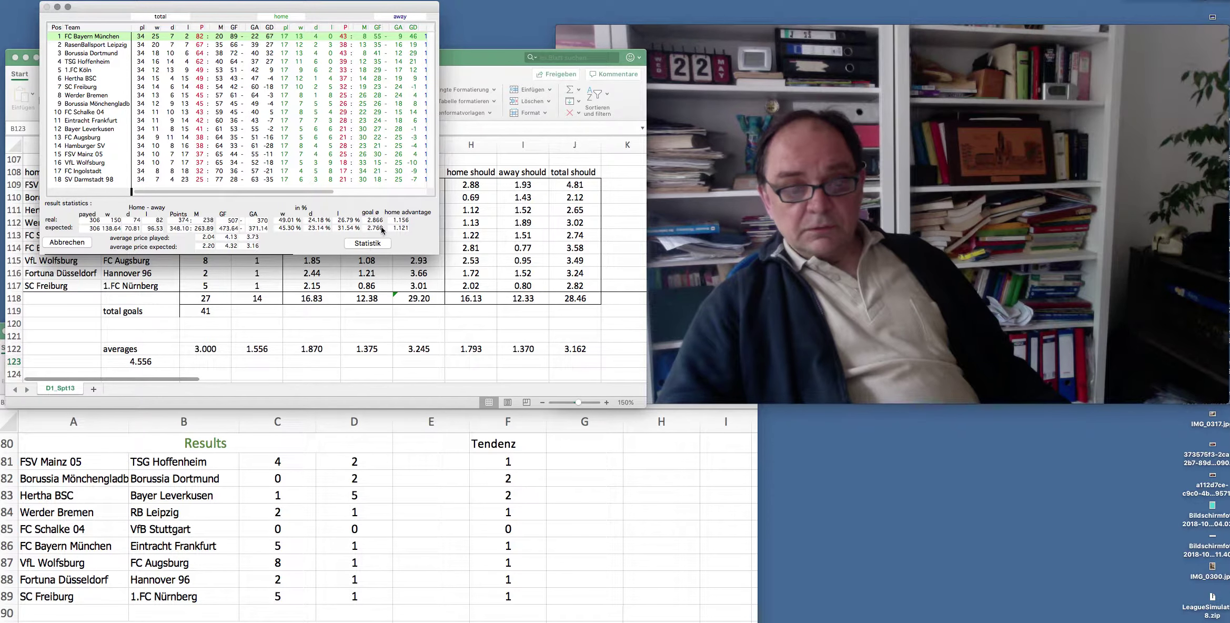
Return to the 2019 season, calculate its result statistics for review, and redisplay the 1.Bundesliga table.
{"action": "left_click", "coordinate": [63, 243]}
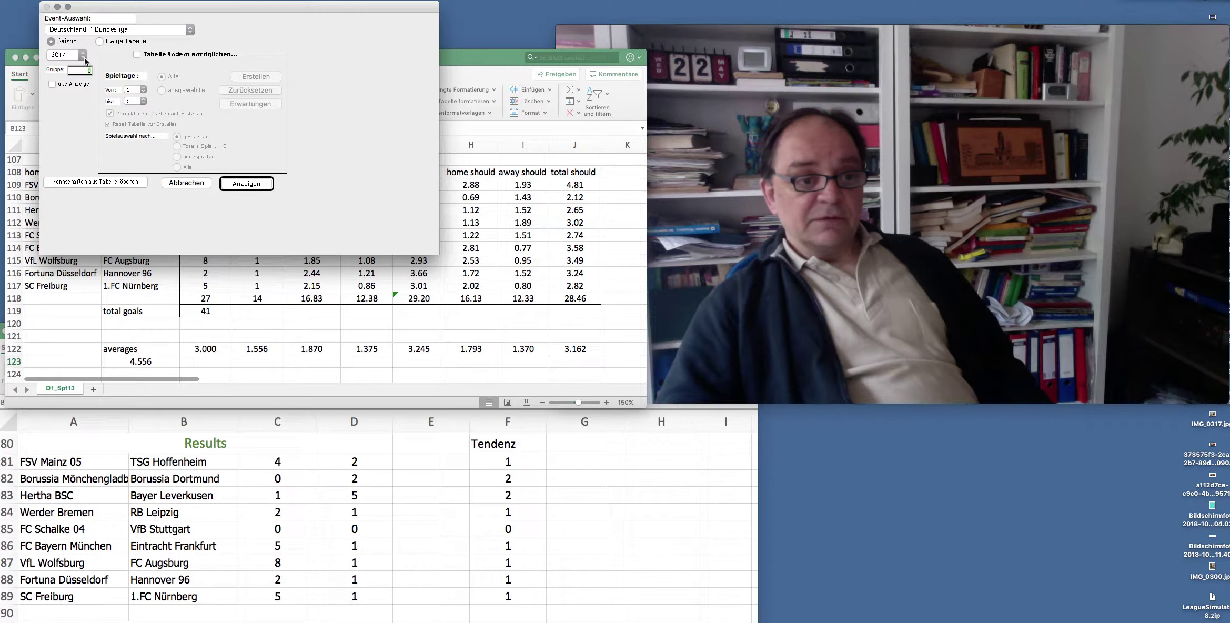
{"action": "left_click", "coordinate": [83, 55]}
{"action": "left_click", "coordinate": [66, 35]}
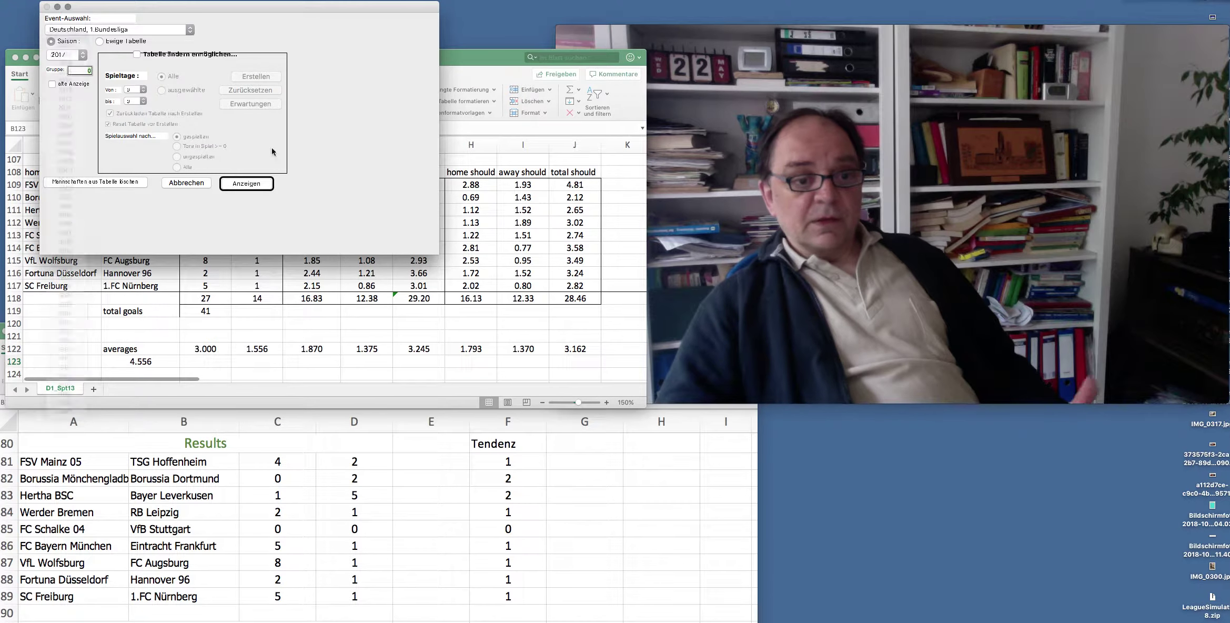
{"action": "left_click", "coordinate": [247, 184]}
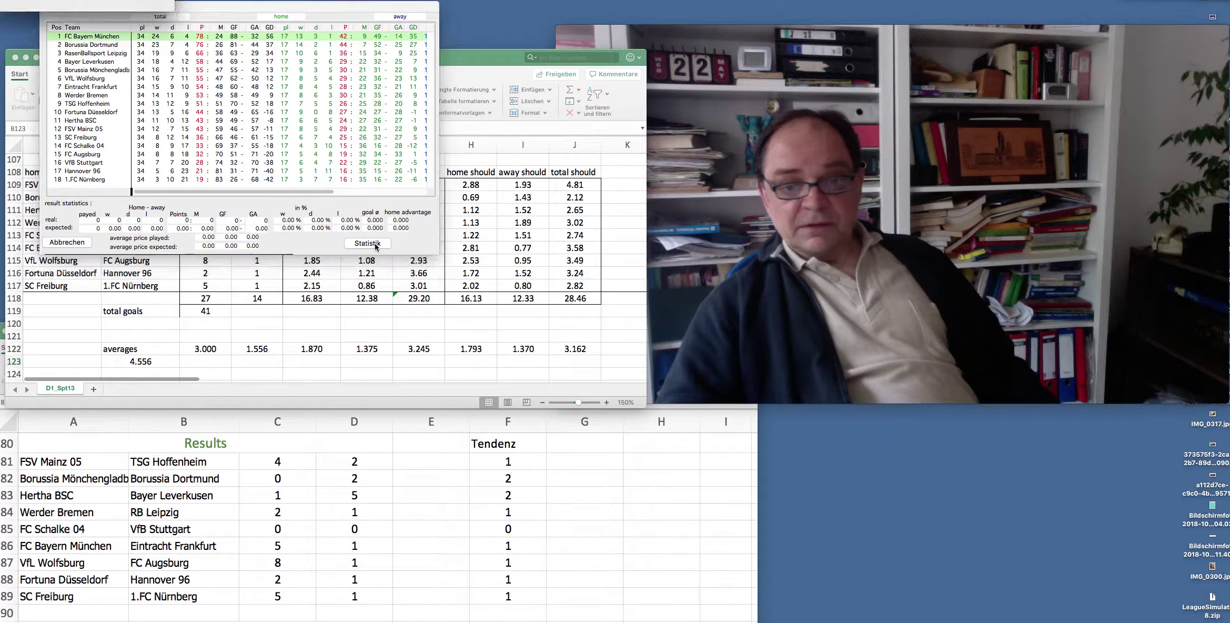
{"action": "left_click", "coordinate": [376, 244]}
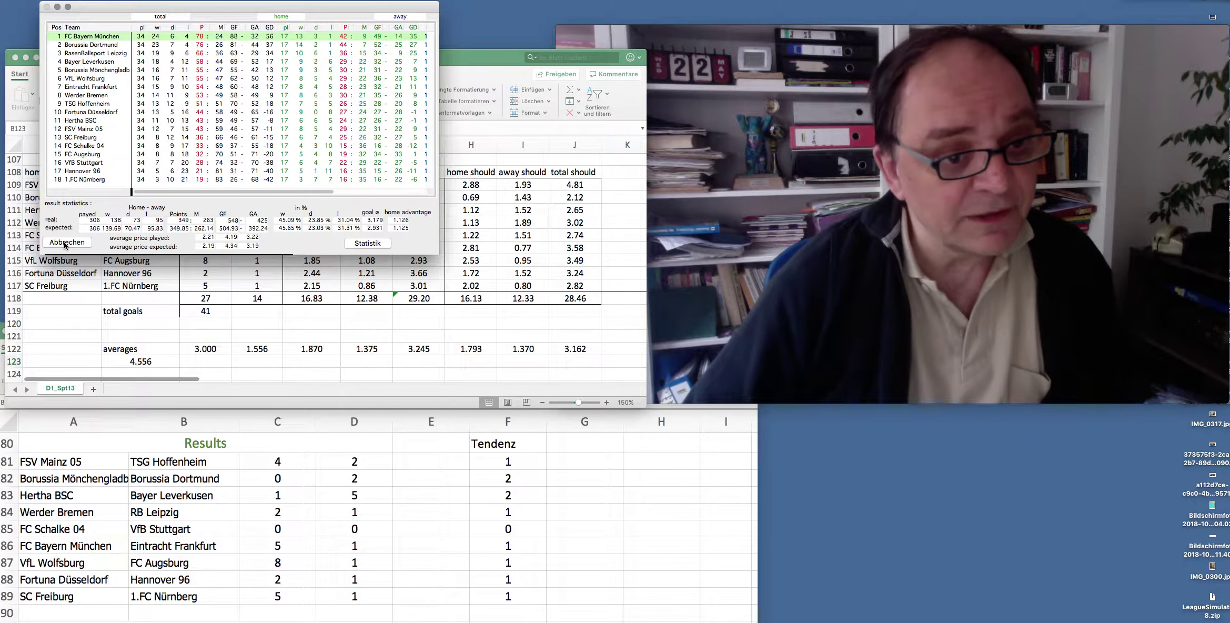
{"action": "left_click", "coordinate": [67, 243]}
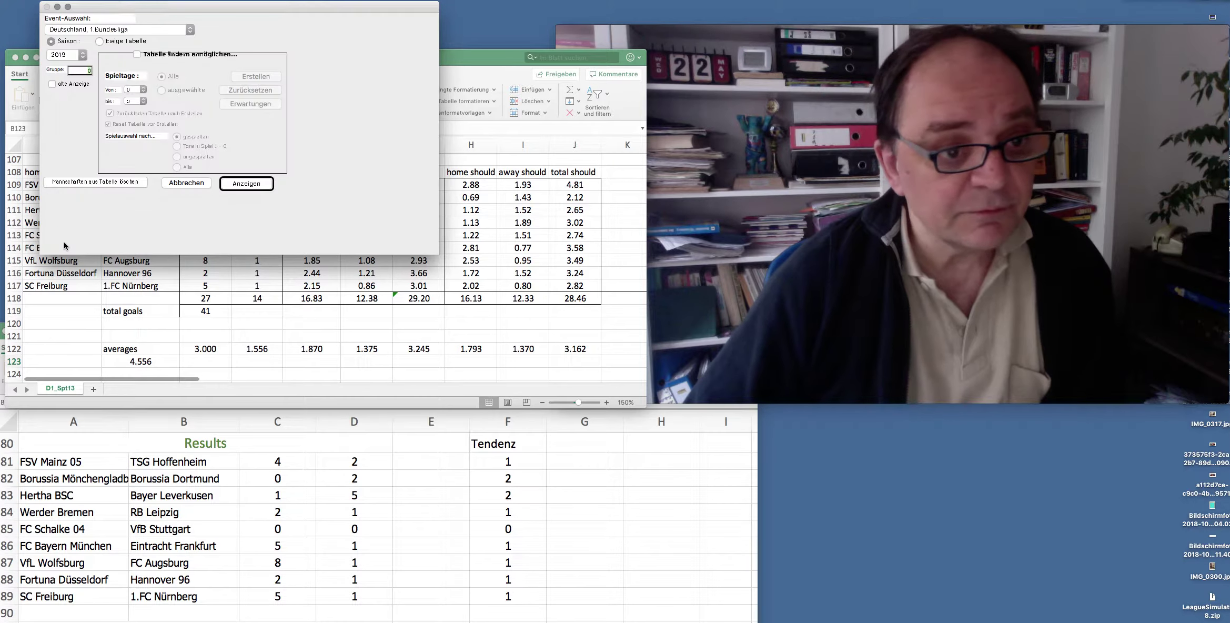
{"action": "left_click", "coordinate": [253, 188]}
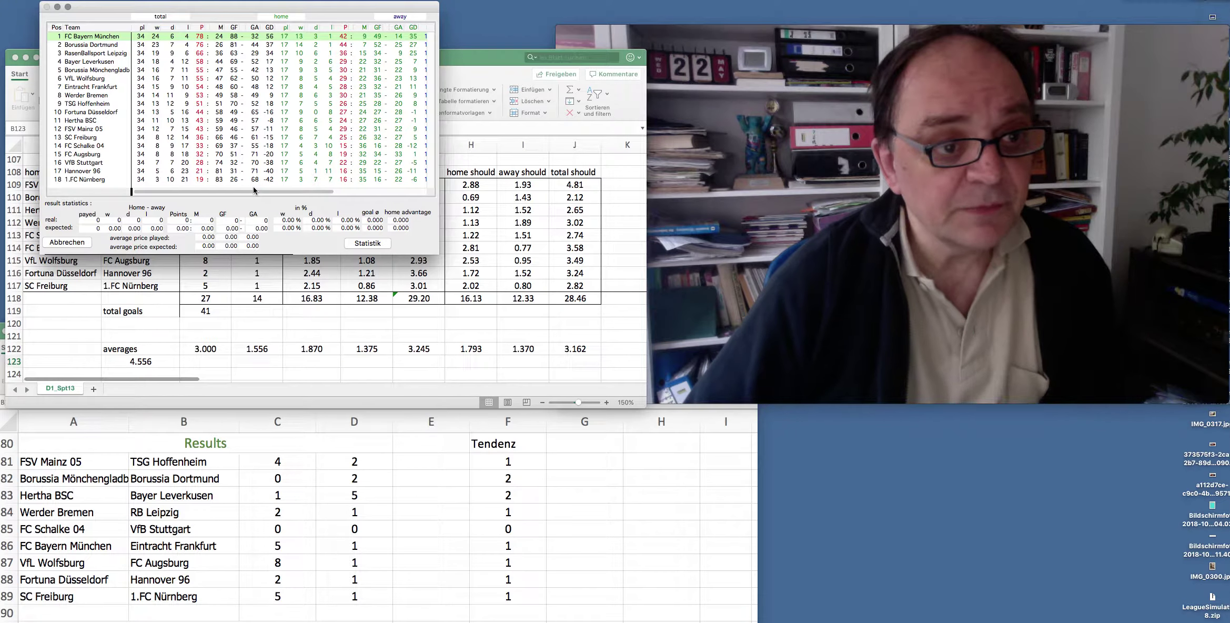
Select the matchday's home and away goals in C109:D117 of the D1_Spt34 workbook, and return to the league table.
{"action": "left_click", "coordinate": [353, 342]}
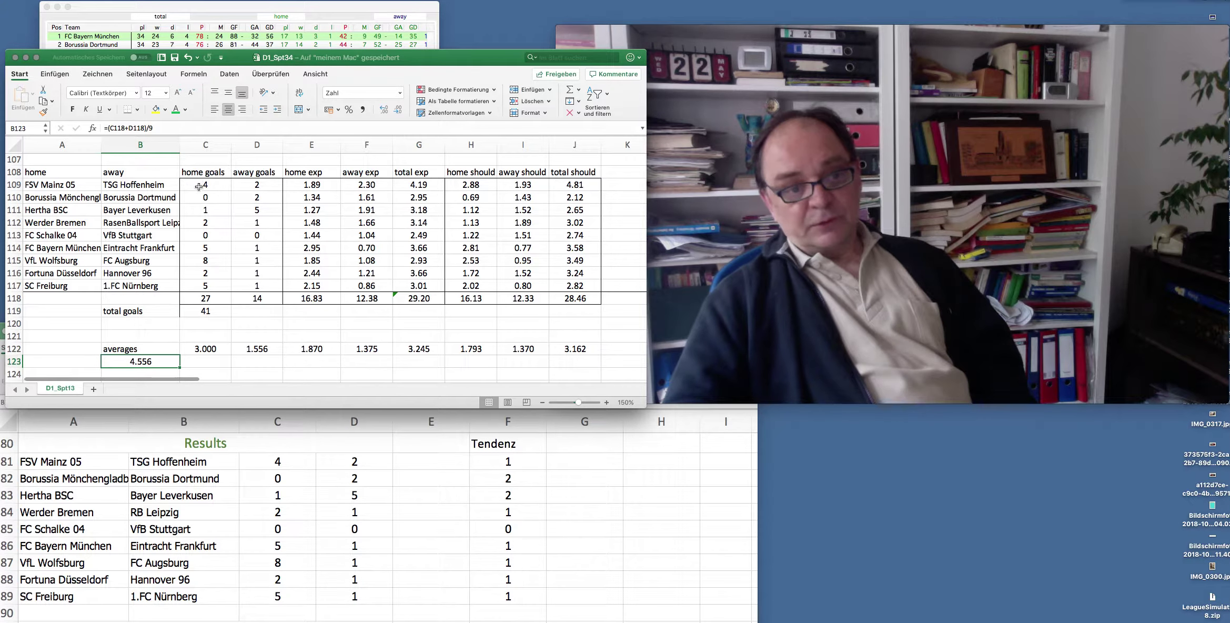
{"action": "left_click_drag", "start_coordinate": [200, 184], "coordinate": [251, 289]}
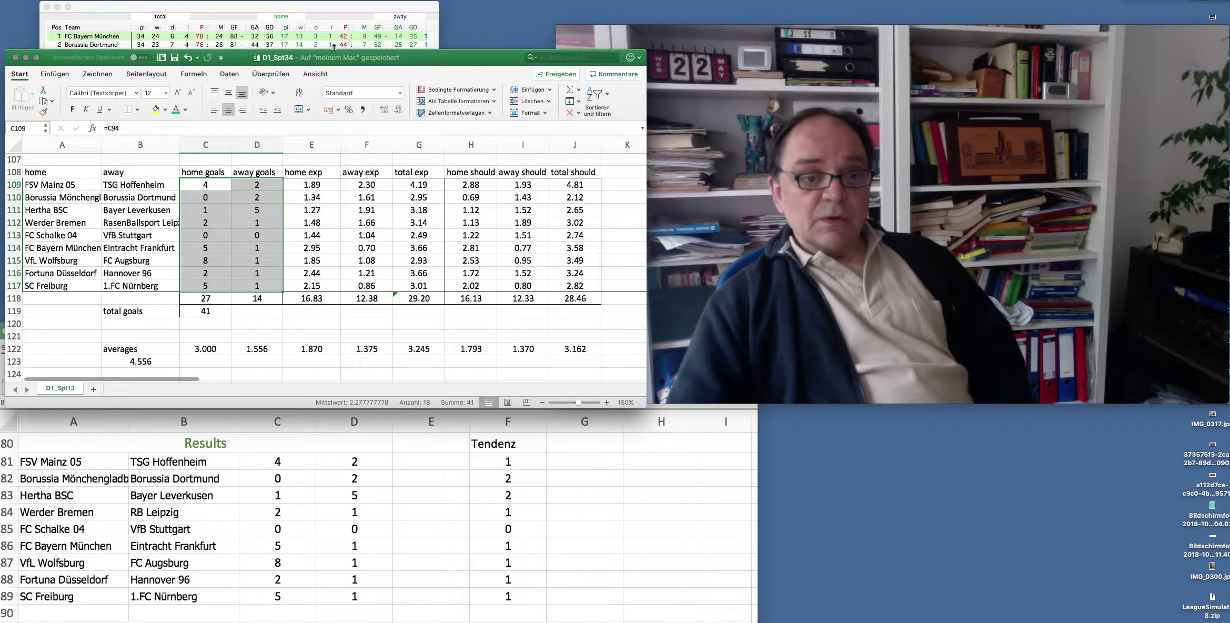
{"action": "left_click", "coordinate": [305, 9]}
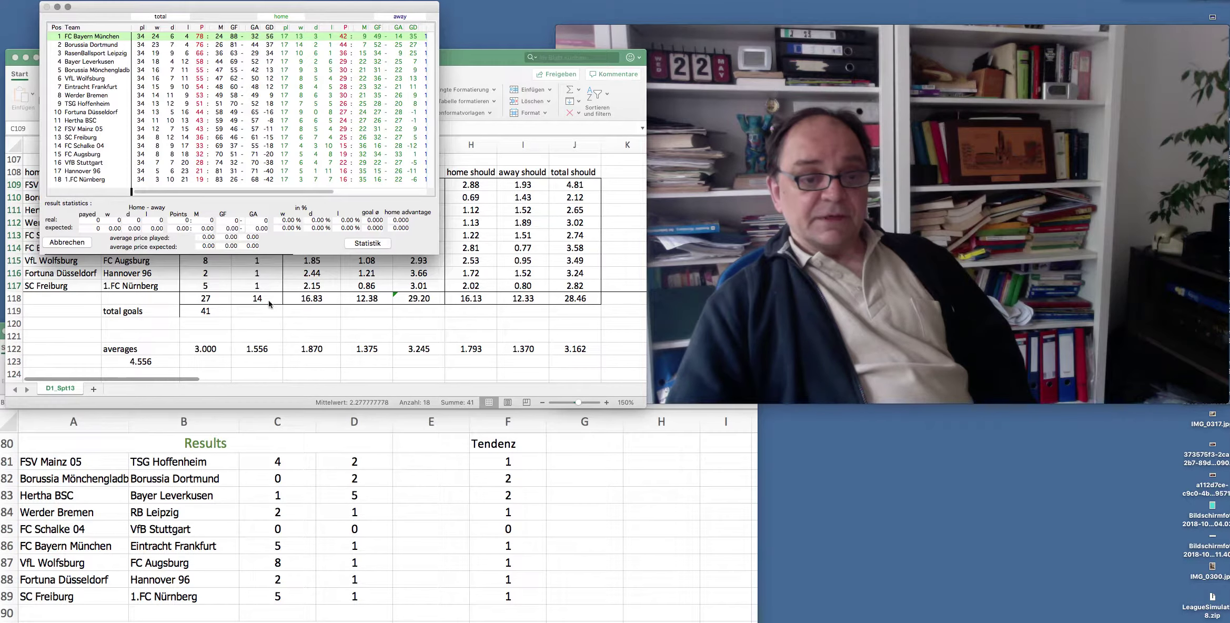
Return to the D1_Spt34 workbook, check the total goals in C119, and select the home and away goals in C109:D117.
{"action": "left_click", "coordinate": [268, 315]}
{"action": "left_click", "coordinate": [205, 314]}
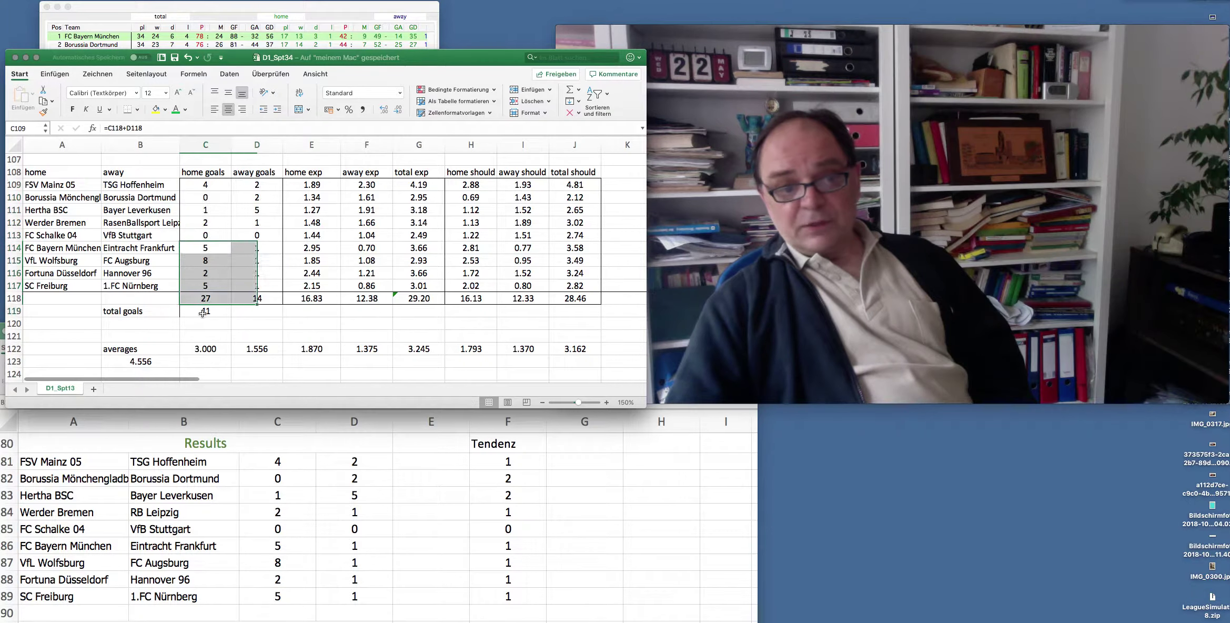
{"action": "left_click_drag", "start_coordinate": [198, 184], "coordinate": [262, 281]}
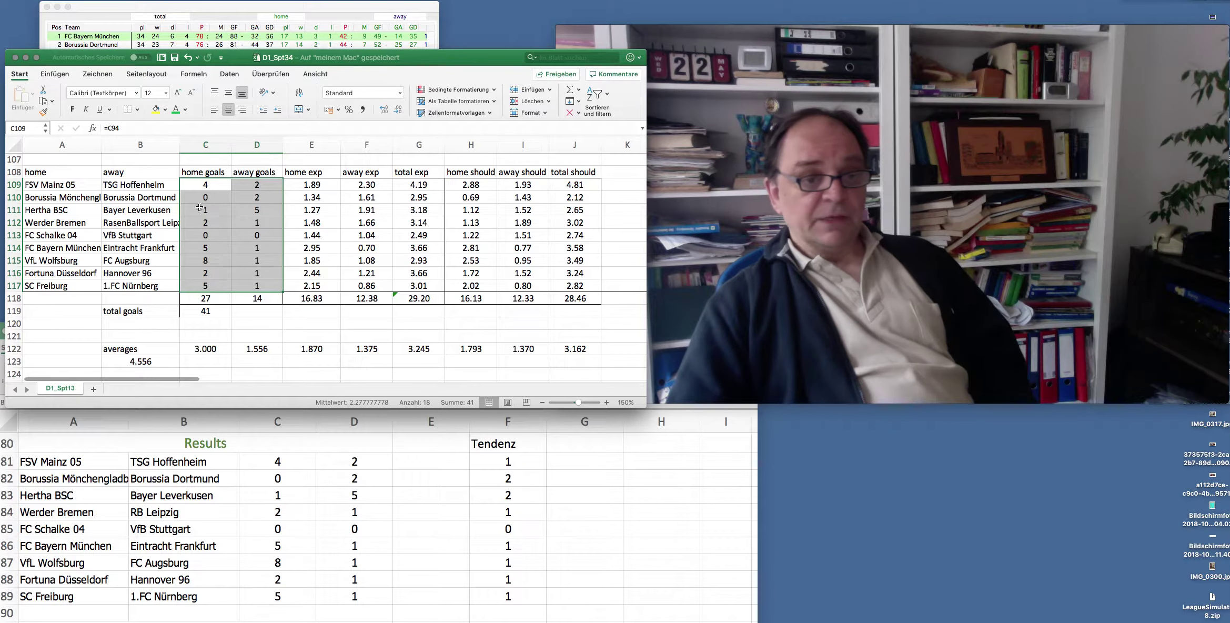
{"action": "left_click_drag", "start_coordinate": [196, 188], "coordinate": [266, 289]}
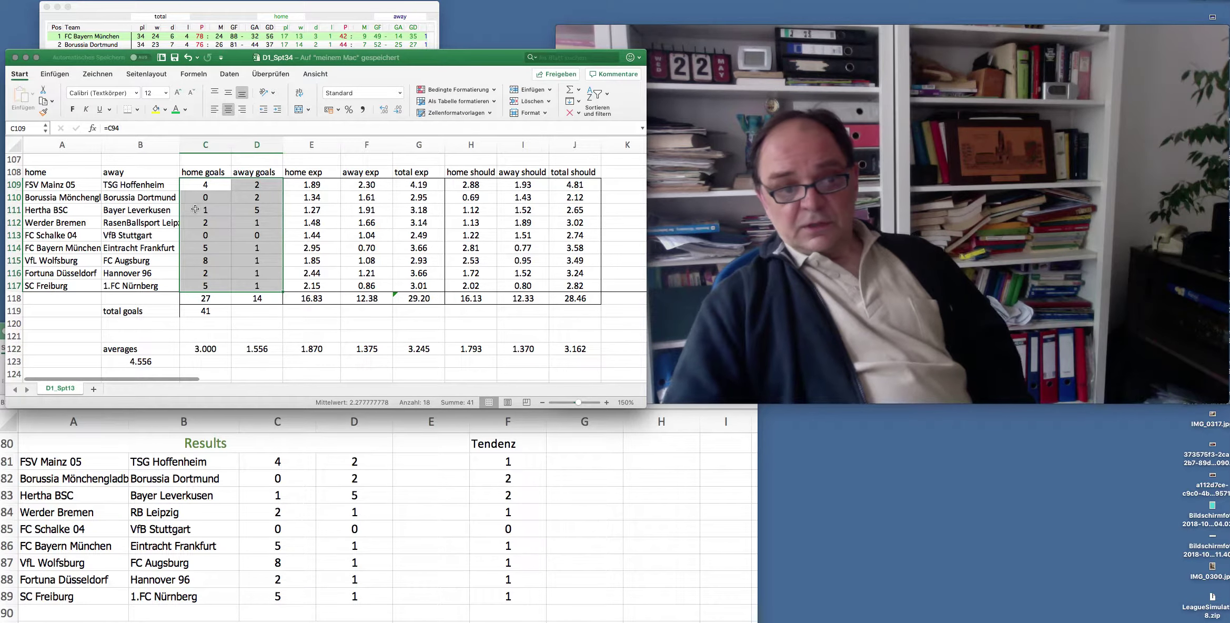
Examine the high-scoring matches by selecting the home and away goals of Hertha BSC, VfL Wolfsburg, SC Freiburg and FC Bayern München in turn.
{"action": "left_click_drag", "start_coordinate": [194, 209], "coordinate": [236, 213]}
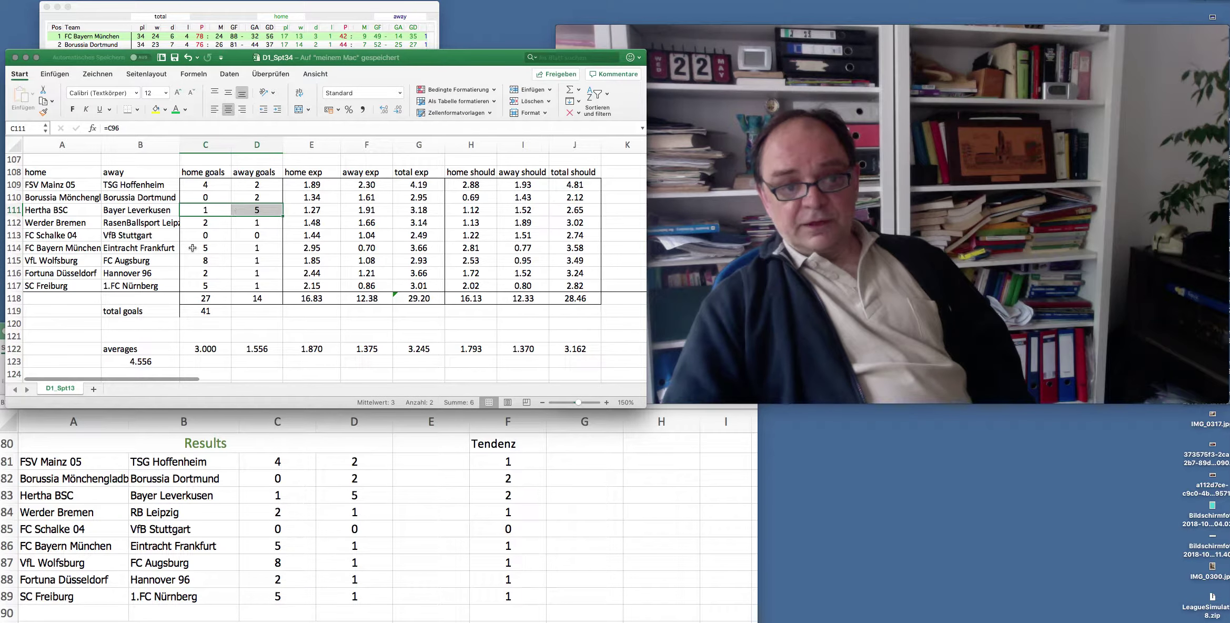
{"action": "left_click_drag", "start_coordinate": [193, 260], "coordinate": [256, 261]}
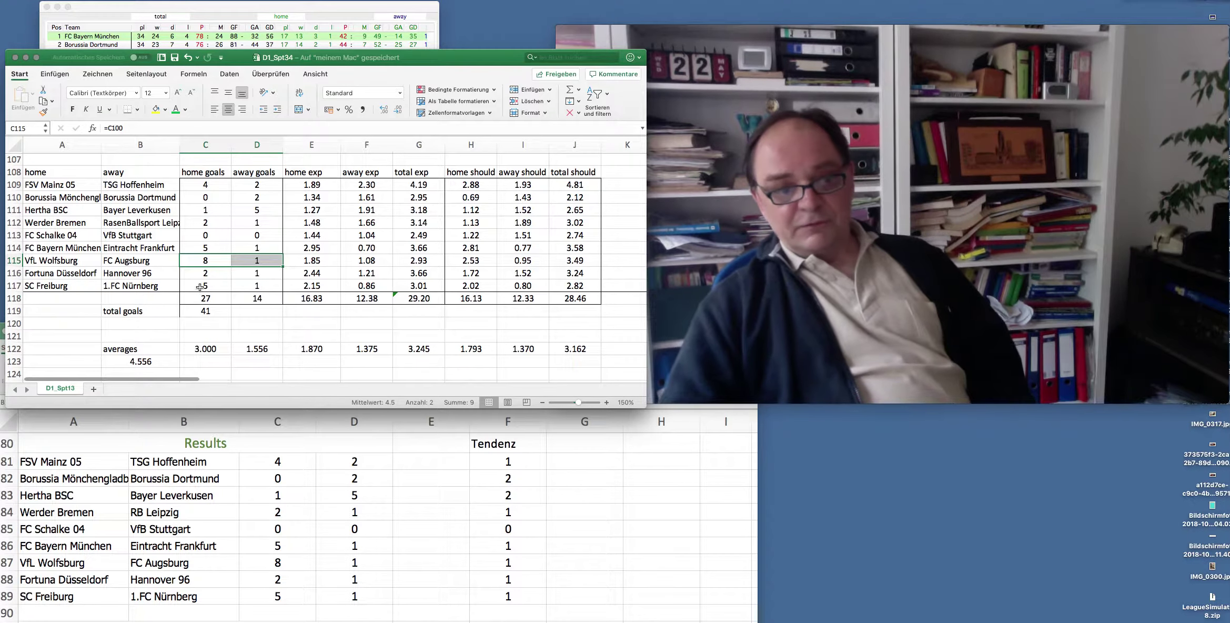
{"action": "key", "text": "Down"}
{"action": "key", "text": "Down"}
{"action": "key", "text": "shift+Right"}
{"action": "left_click_drag", "start_coordinate": [204, 266], "coordinate": [248, 250]}
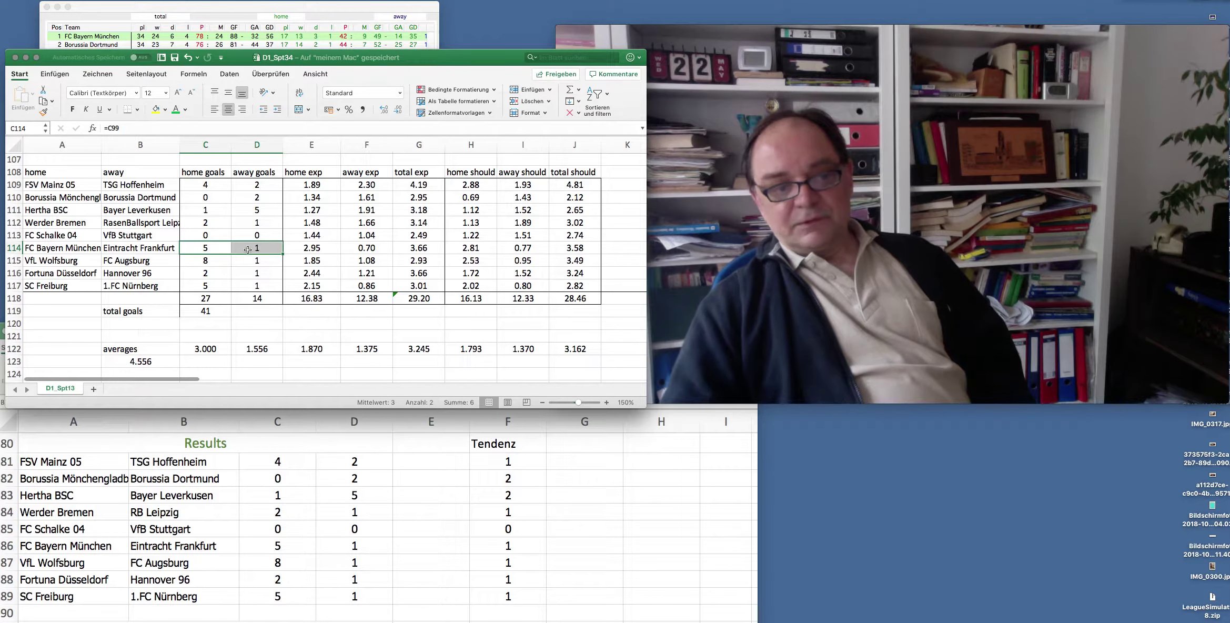
{"action": "left_click_drag", "start_coordinate": [202, 210], "coordinate": [254, 209]}
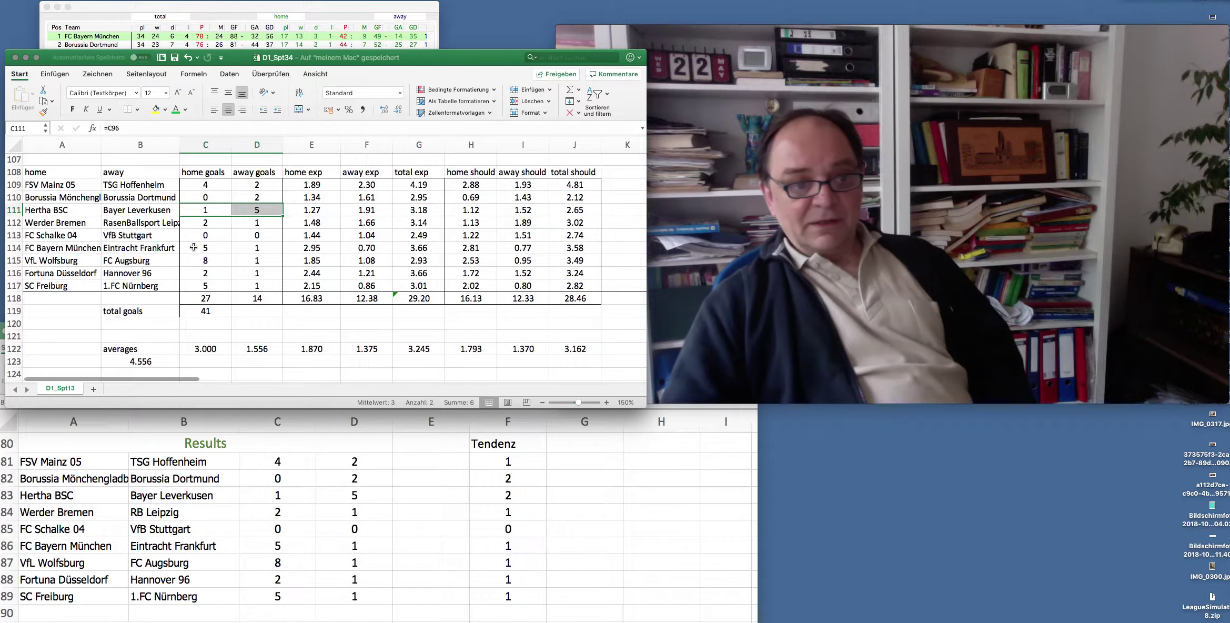
{"action": "left_click_drag", "start_coordinate": [193, 247], "coordinate": [241, 248]}
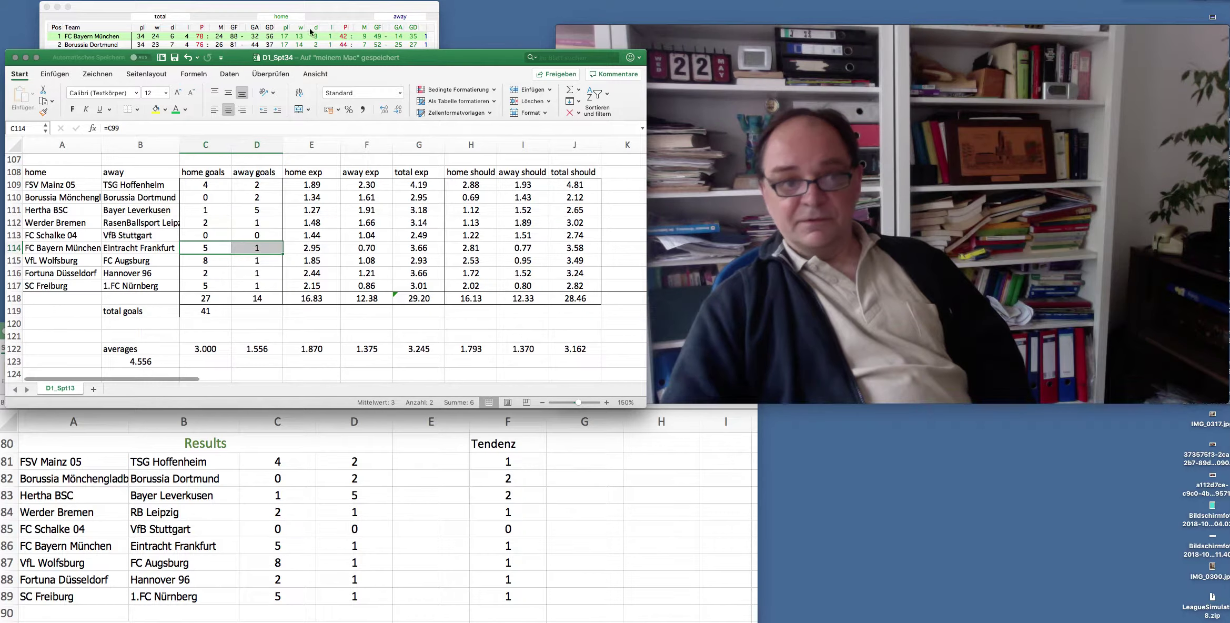
Bring up the league table to check the teams' season standings, and return to the D1_Spt34 workbook.
{"action": "left_click", "coordinate": [307, 9]}
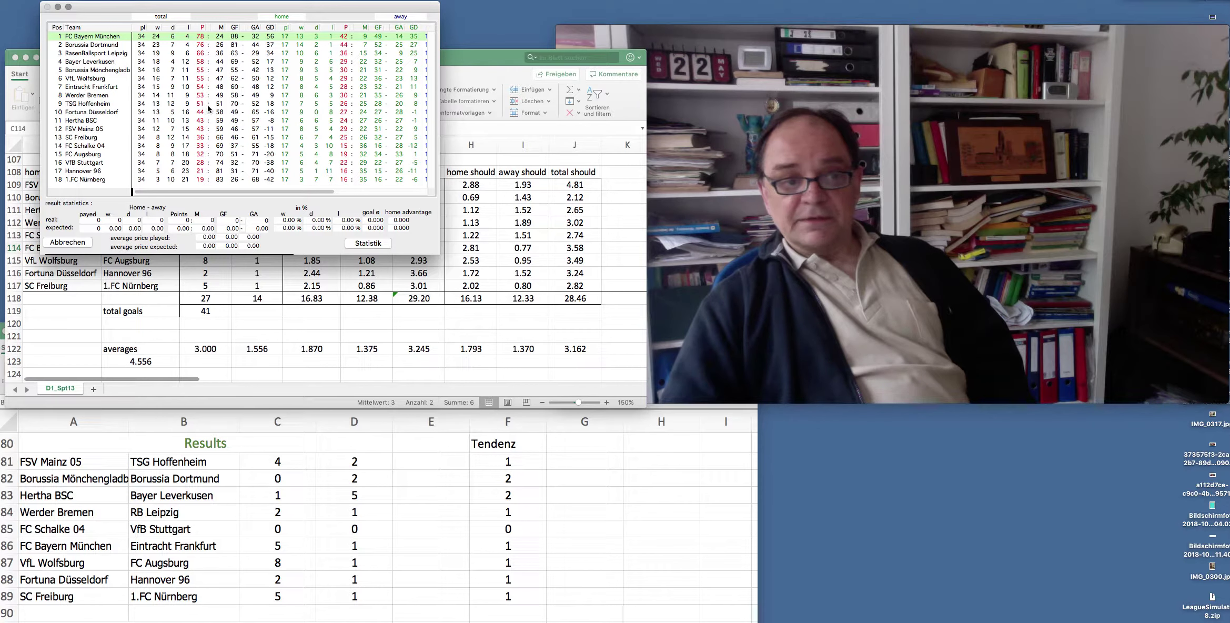
{"action": "left_click", "coordinate": [296, 310]}
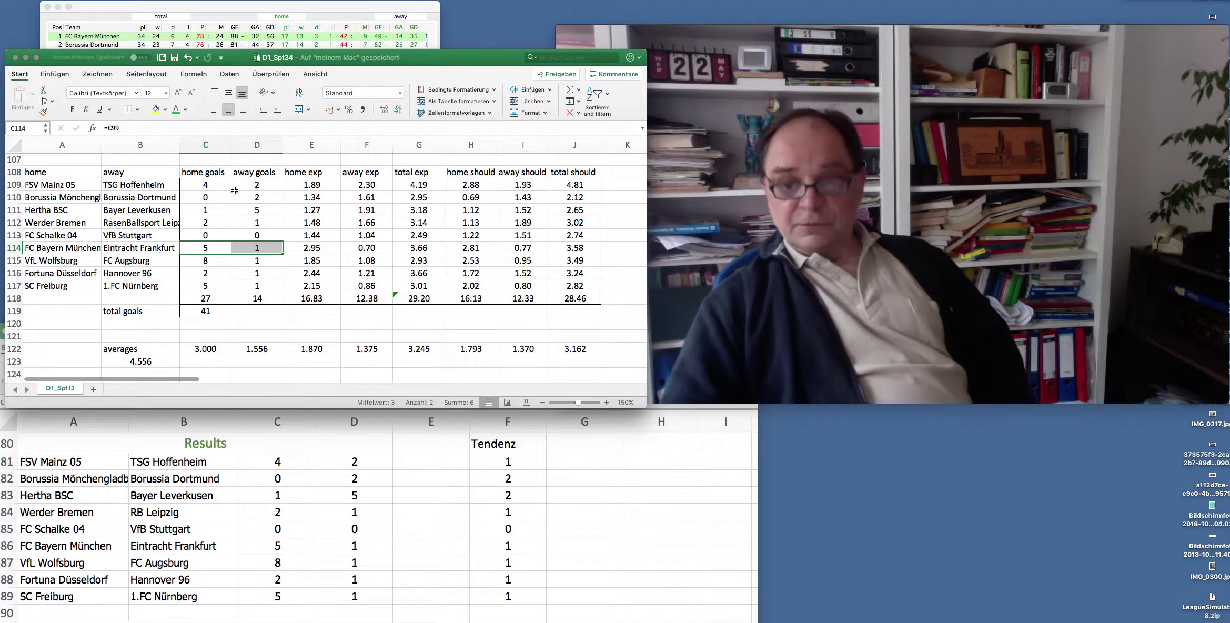
{"action": "left_click", "coordinate": [272, 8]}
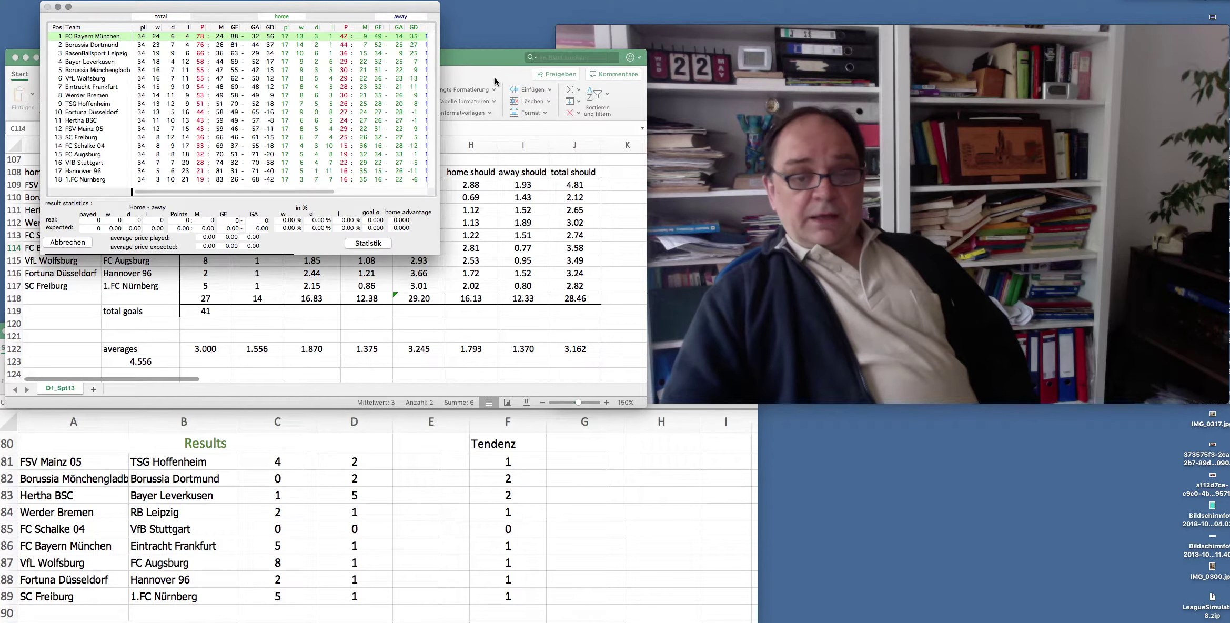
{"action": "left_click", "coordinate": [472, 58]}
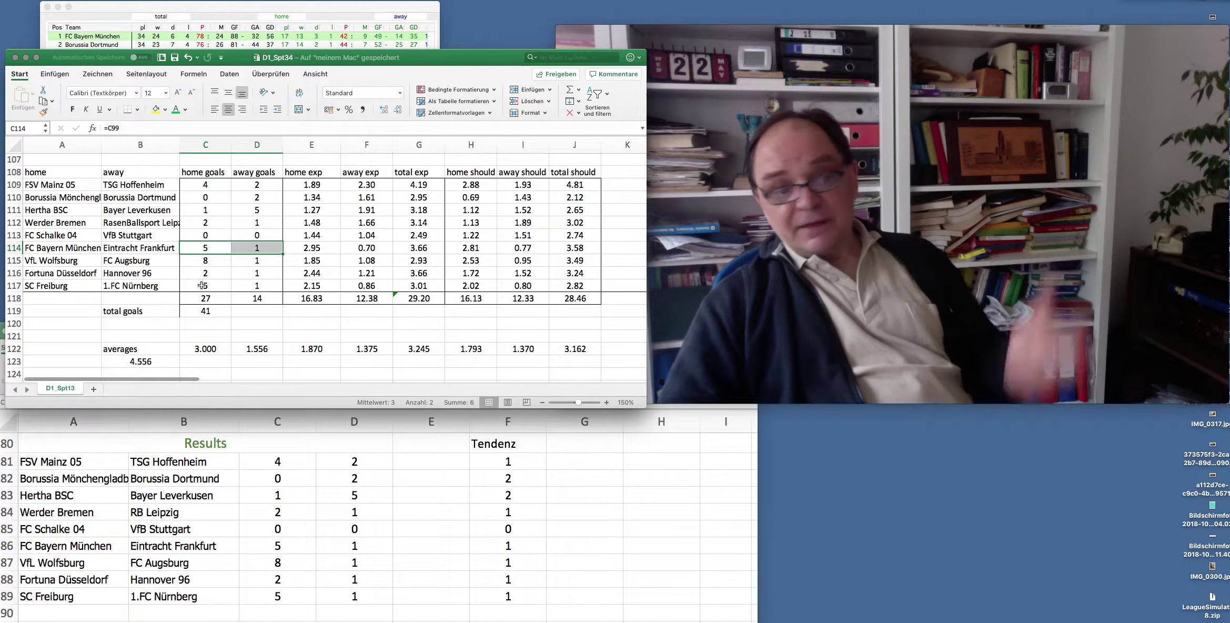
Select the SC Freiburg and FC Bayern München goals in turn, check the league table, and return to the workbook.
{"action": "left_click_drag", "start_coordinate": [203, 285], "coordinate": [268, 284]}
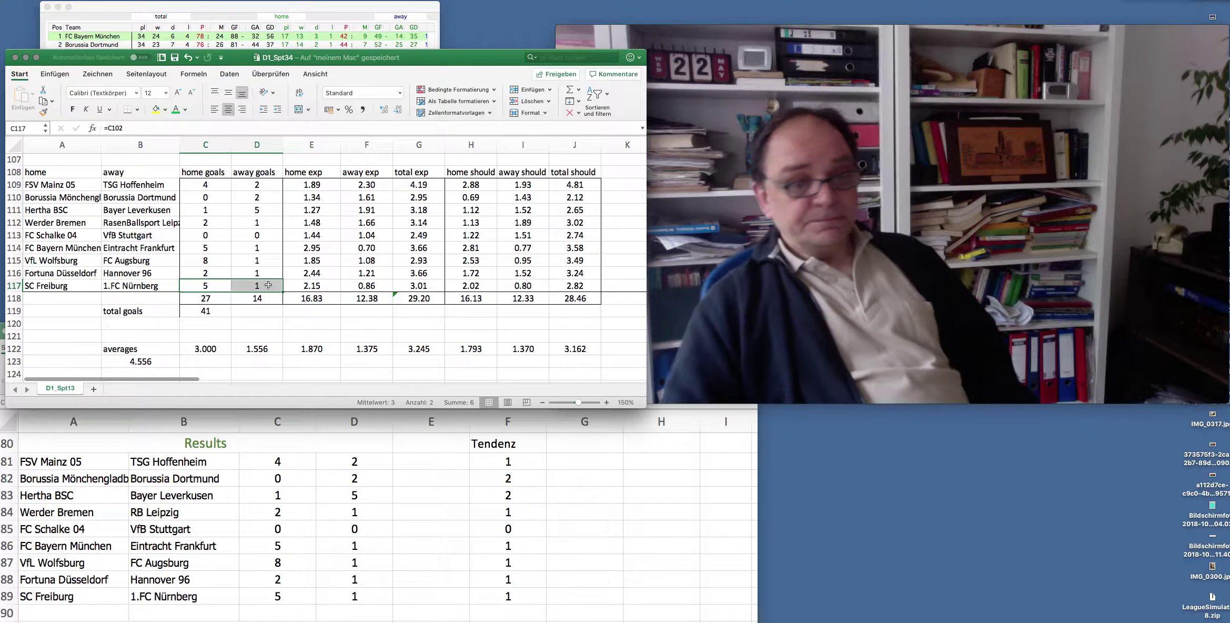
{"action": "left_click_drag", "start_coordinate": [212, 248], "coordinate": [246, 248]}
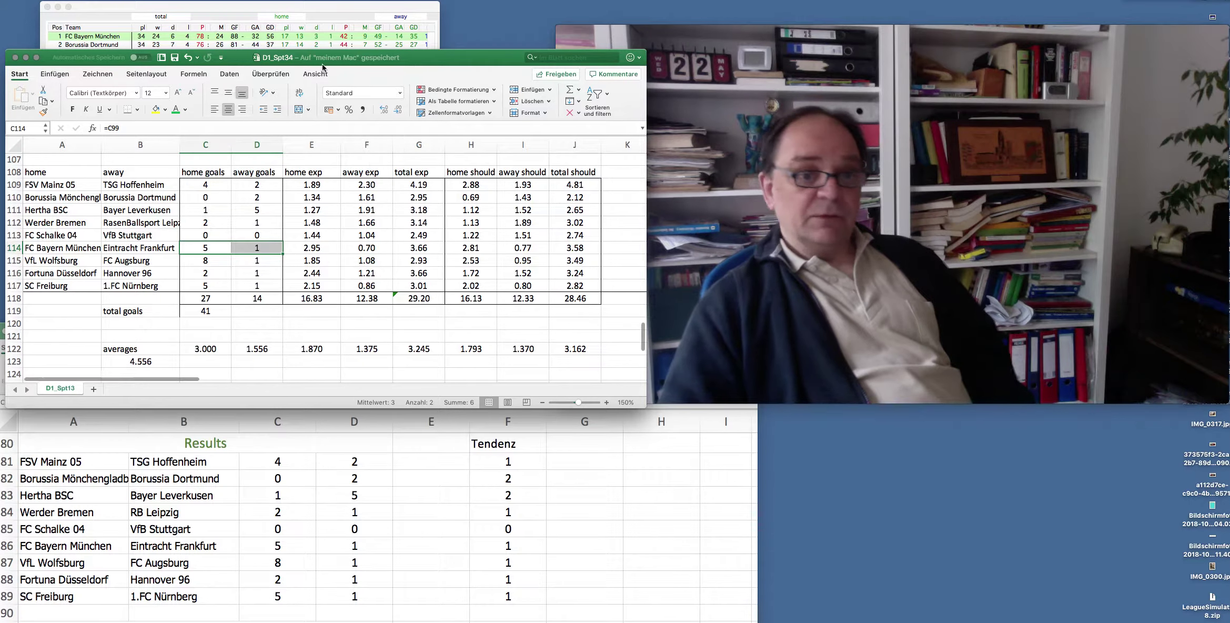
{"action": "left_click", "coordinate": [235, 11]}
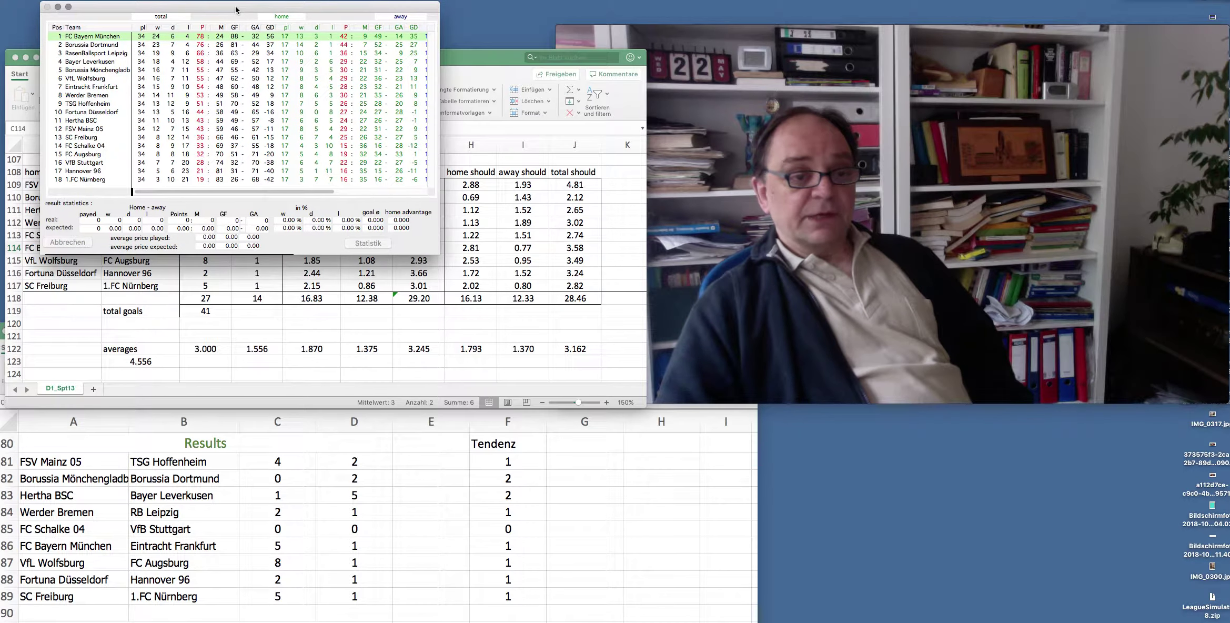
{"action": "left_click_drag", "start_coordinate": [235, 11], "coordinate": [210, 20]}
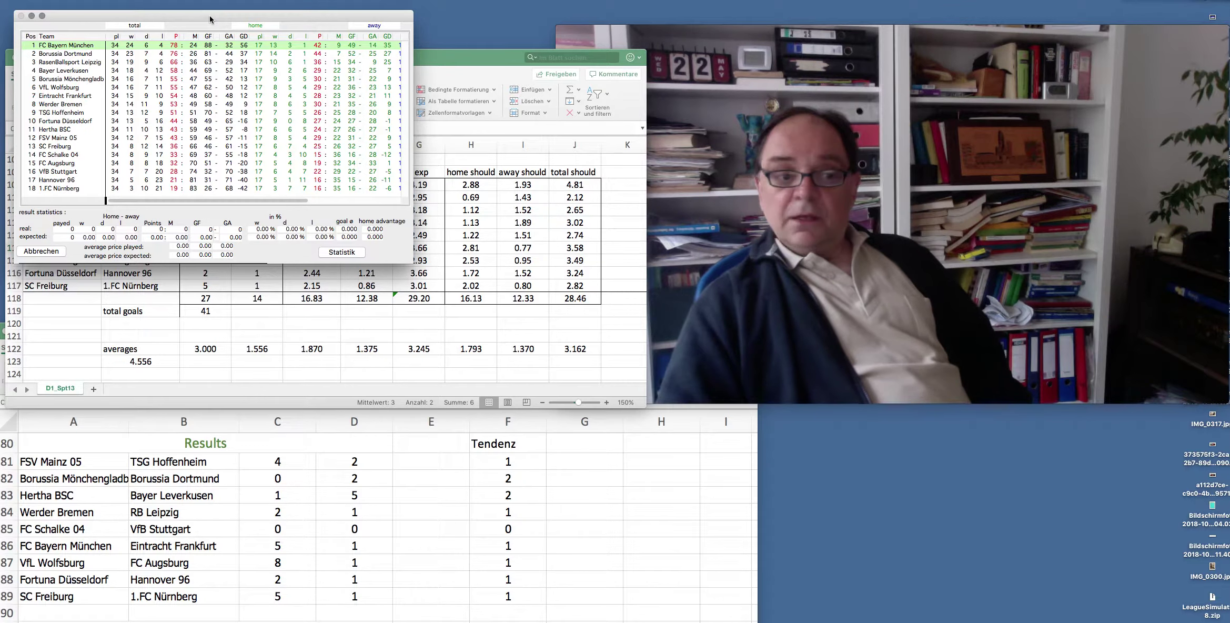
{"action": "left_click", "coordinate": [324, 317]}
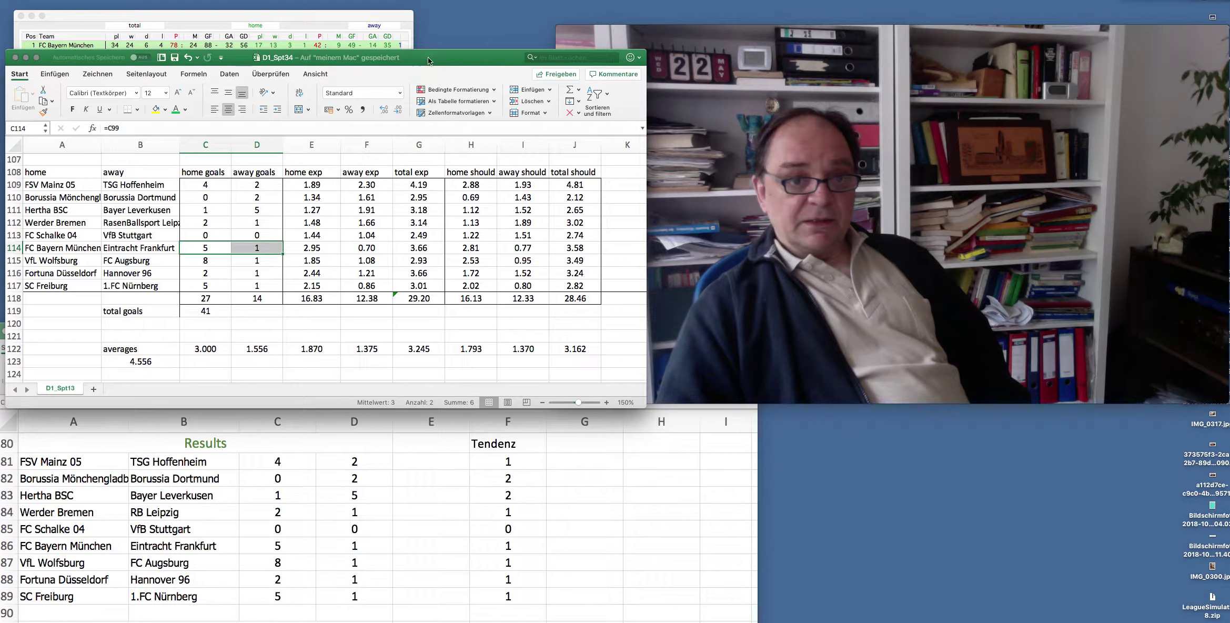
Select the VfL Wolfsburg goals, and compare the goal average in B123 with the match goals in C109:D117.
{"action": "left_click_drag", "start_coordinate": [203, 260], "coordinate": [249, 261]}
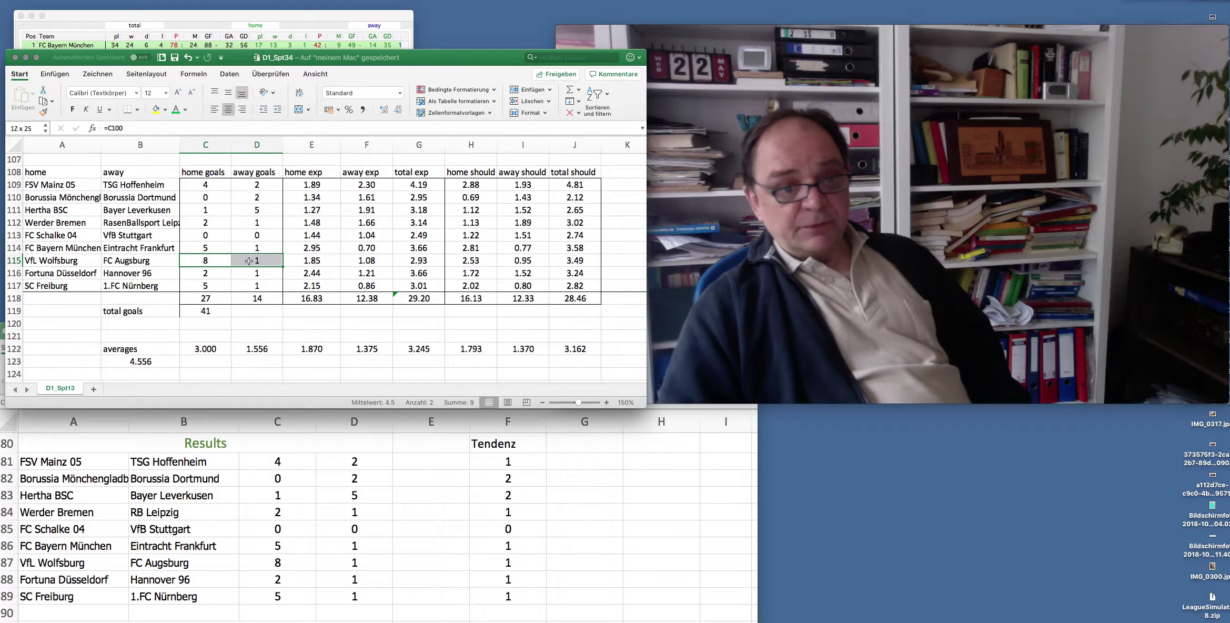
{"action": "left_click", "coordinate": [147, 361]}
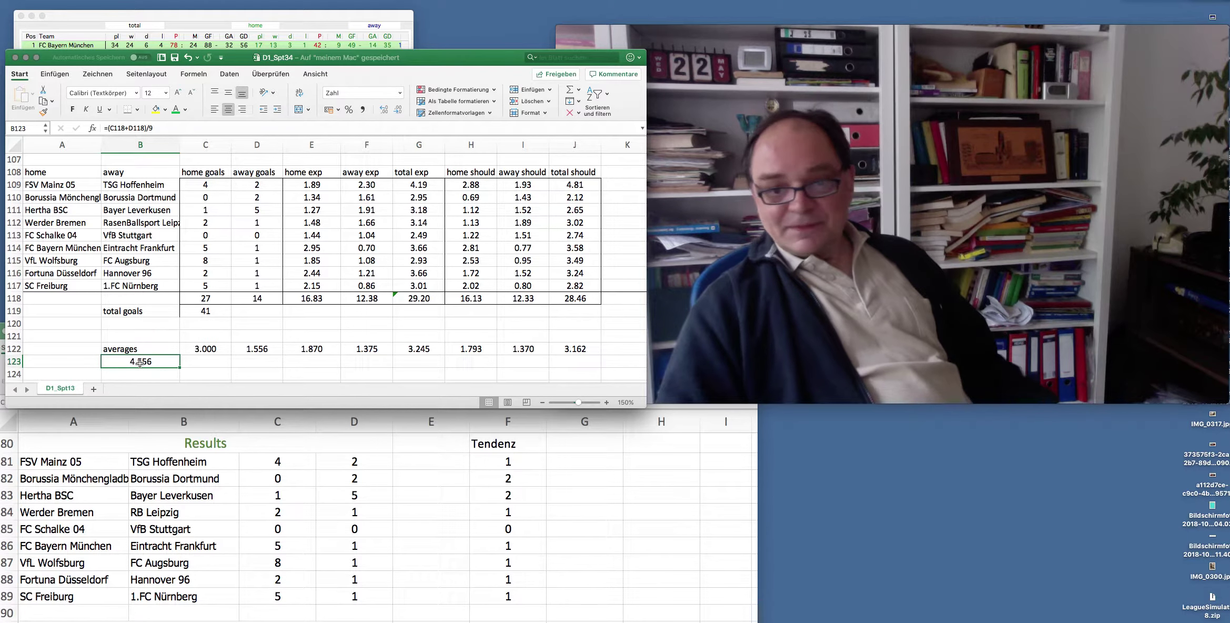
{"action": "left_click_drag", "start_coordinate": [203, 187], "coordinate": [266, 287]}
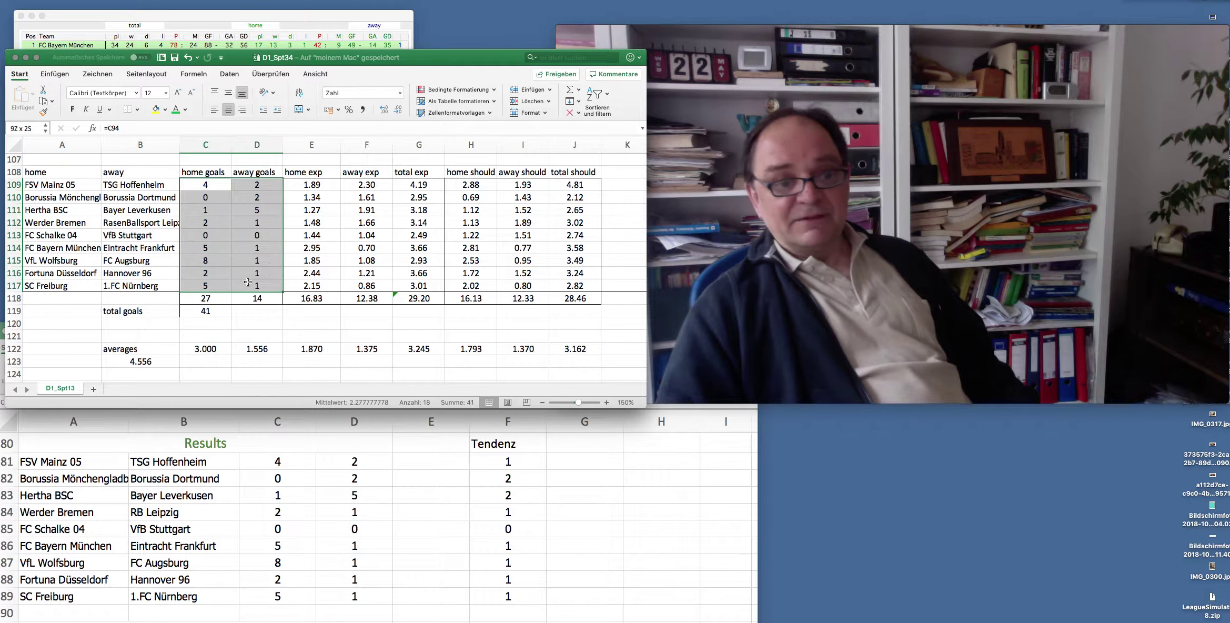
{"action": "left_click", "coordinate": [133, 362]}
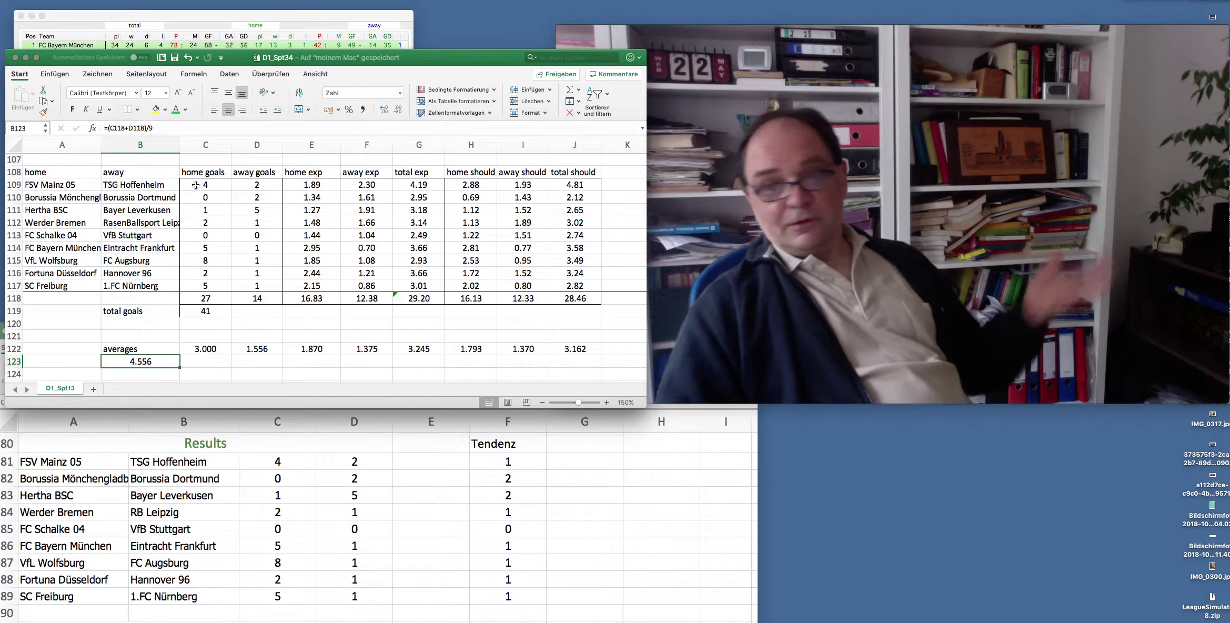
Examine the actual home and away goals of all matches in C109:D117.
{"action": "left_click", "coordinate": [196, 185]}
{"action": "left_click_drag", "start_coordinate": [196, 184], "coordinate": [258, 286]}
{"action": "left_click_drag", "start_coordinate": [205, 185], "coordinate": [259, 284]}
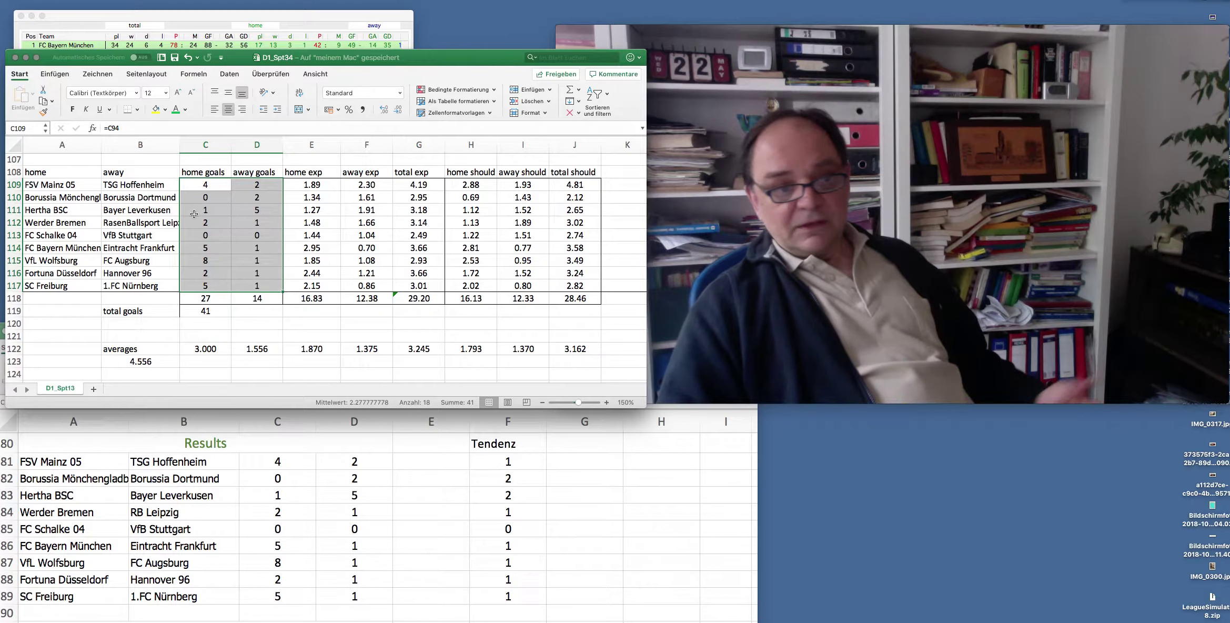
{"action": "left_click_drag", "start_coordinate": [189, 185], "coordinate": [256, 285]}
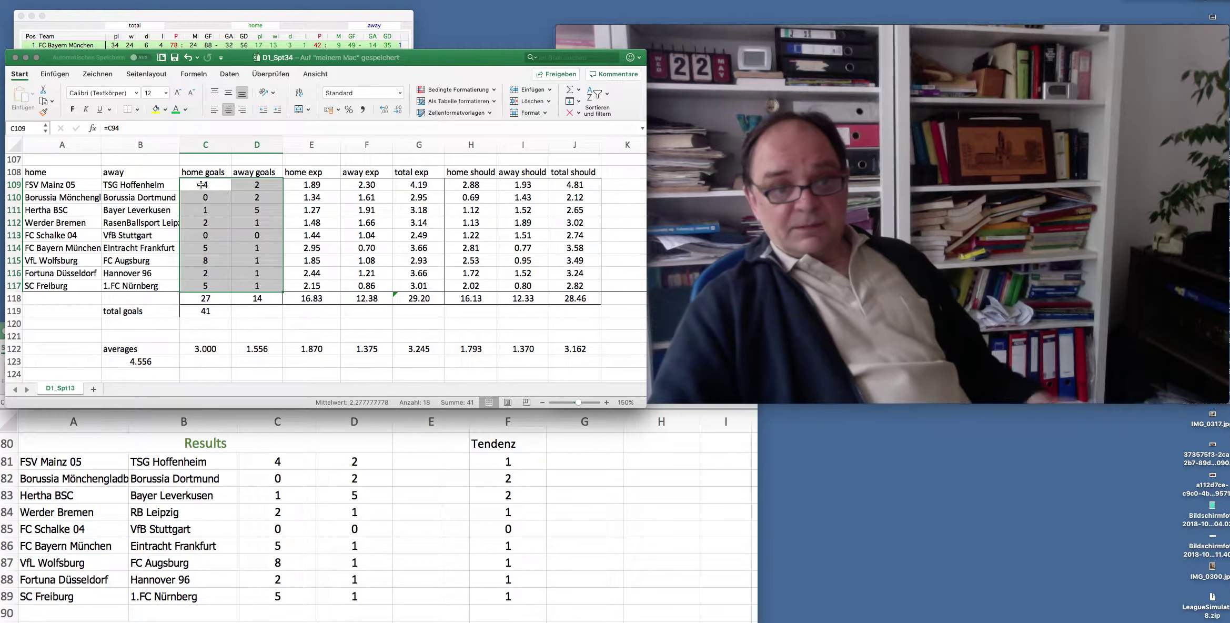
{"action": "left_click_drag", "start_coordinate": [201, 184], "coordinate": [254, 284]}
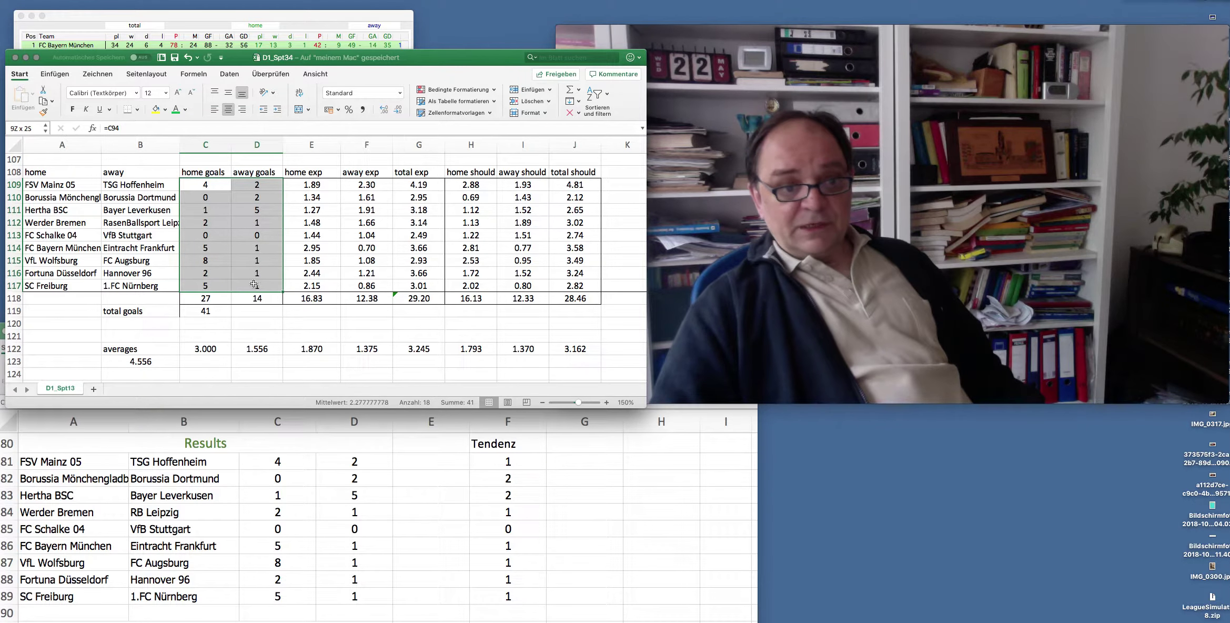
{"action": "left_click_drag", "start_coordinate": [194, 183], "coordinate": [255, 286]}
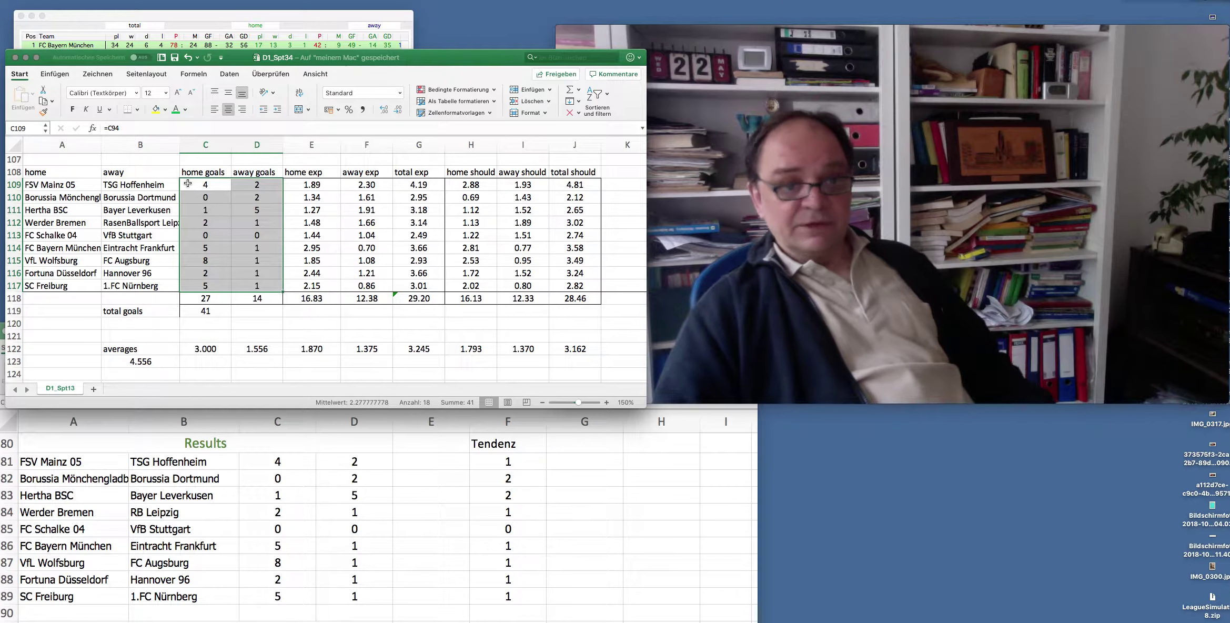
{"action": "left_click_drag", "start_coordinate": [191, 181], "coordinate": [240, 282]}
{"action": "left_click_drag", "start_coordinate": [199, 186], "coordinate": [257, 279]}
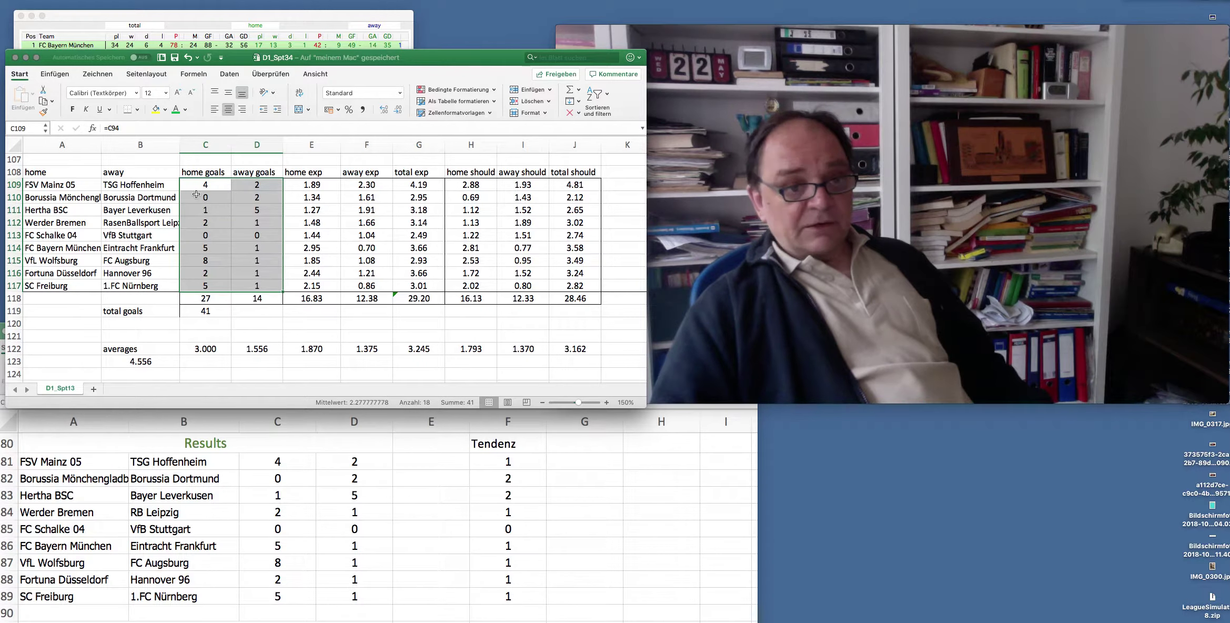
{"action": "left_click_drag", "start_coordinate": [194, 185], "coordinate": [256, 283]}
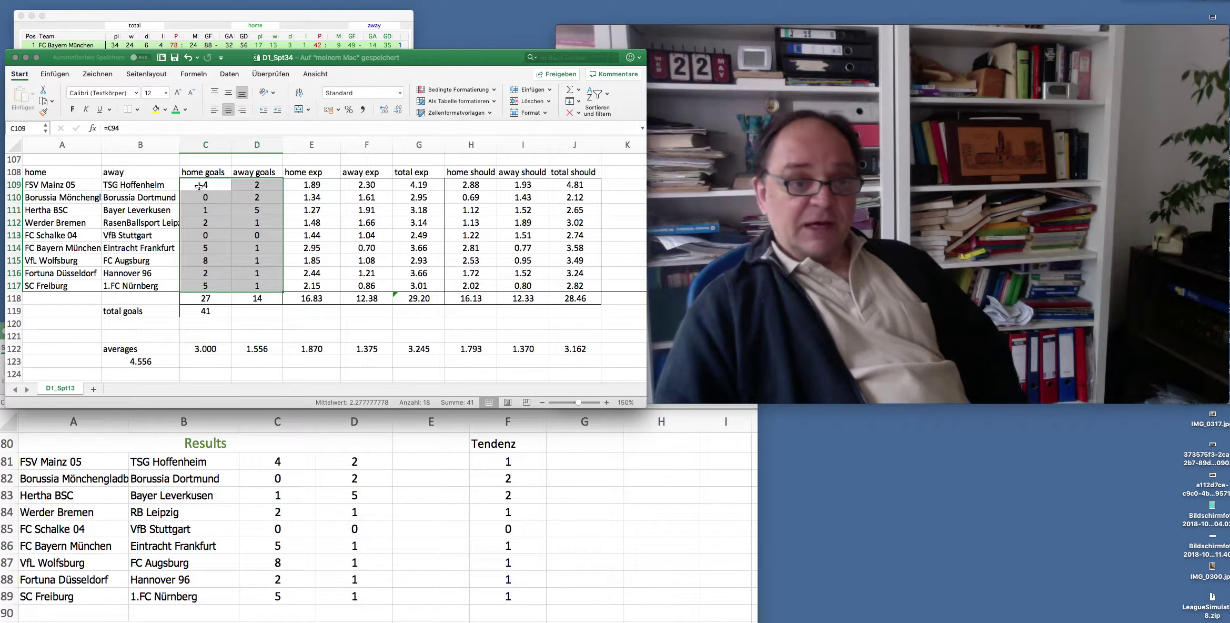
{"action": "left_click_drag", "start_coordinate": [202, 184], "coordinate": [268, 287]}
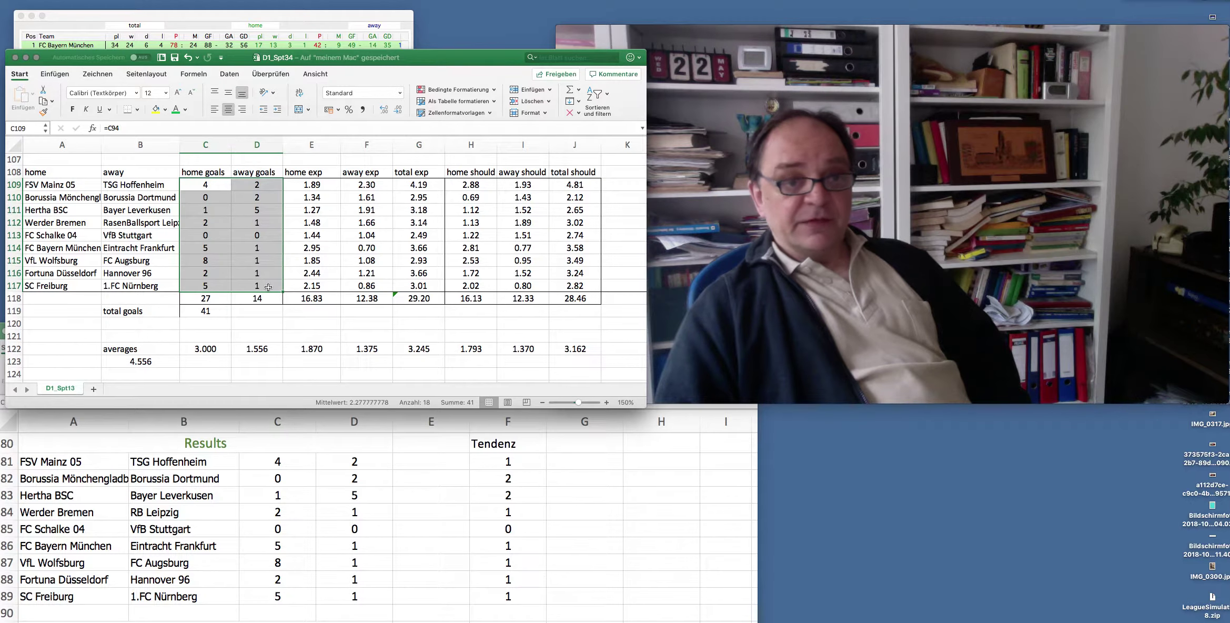
Consult the league table once more, return to the workbook, and reselect the matchday's goals in C109:D117.
{"action": "left_click", "coordinate": [203, 21]}
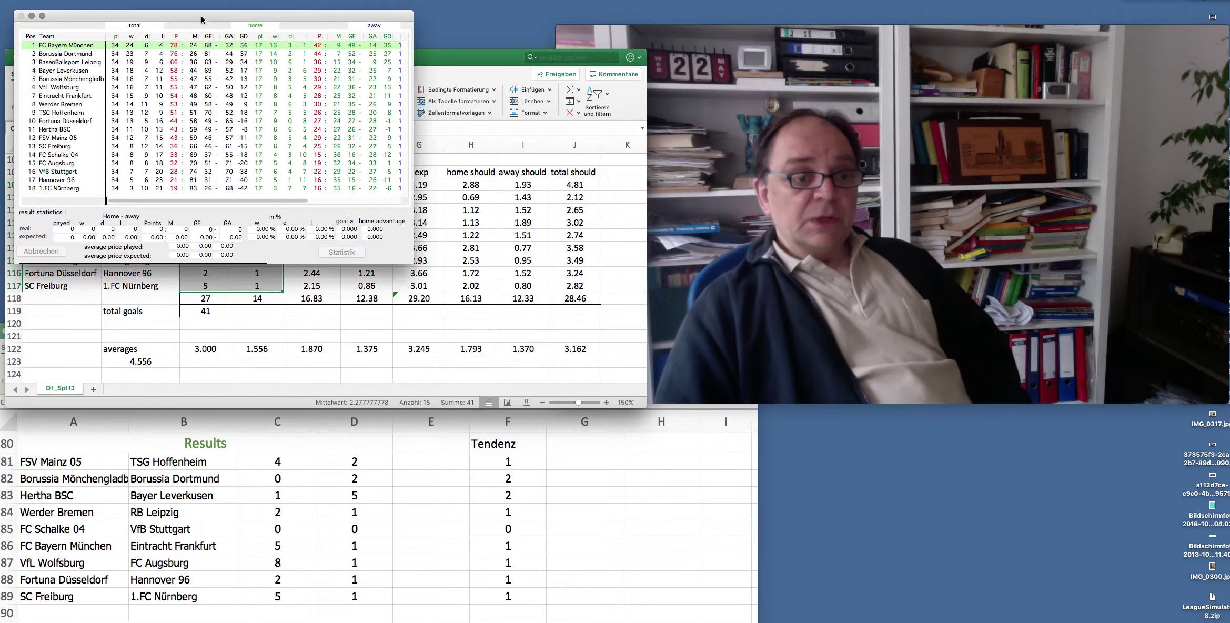
{"action": "left_click", "coordinate": [337, 322]}
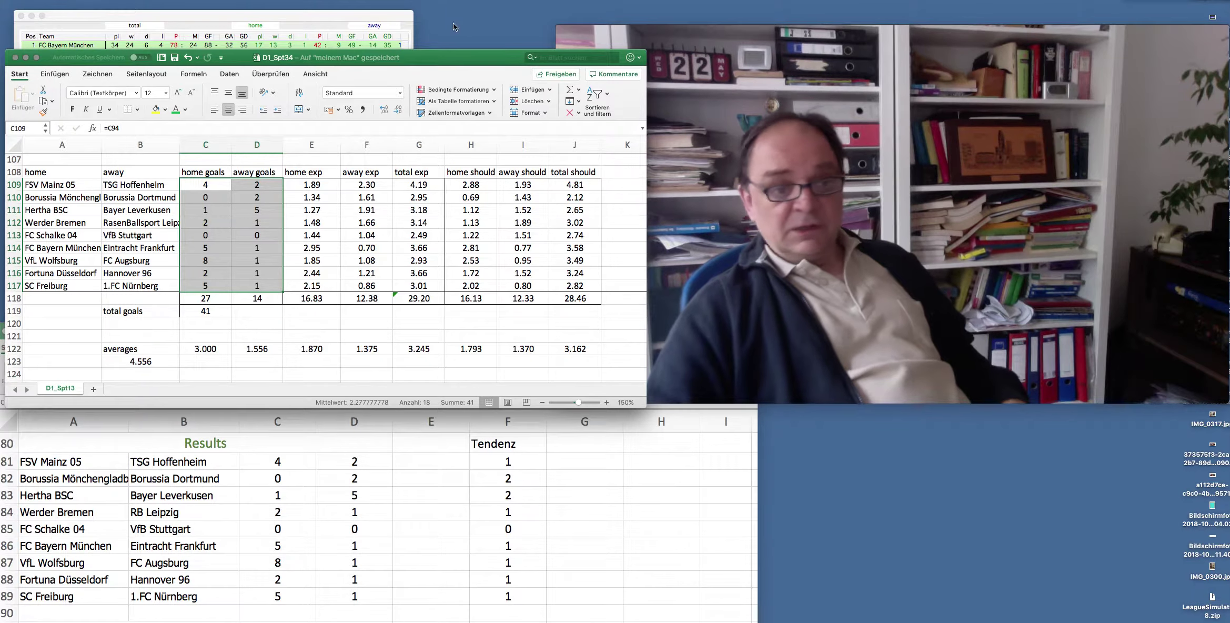
{"action": "left_click_drag", "start_coordinate": [200, 182], "coordinate": [250, 284]}
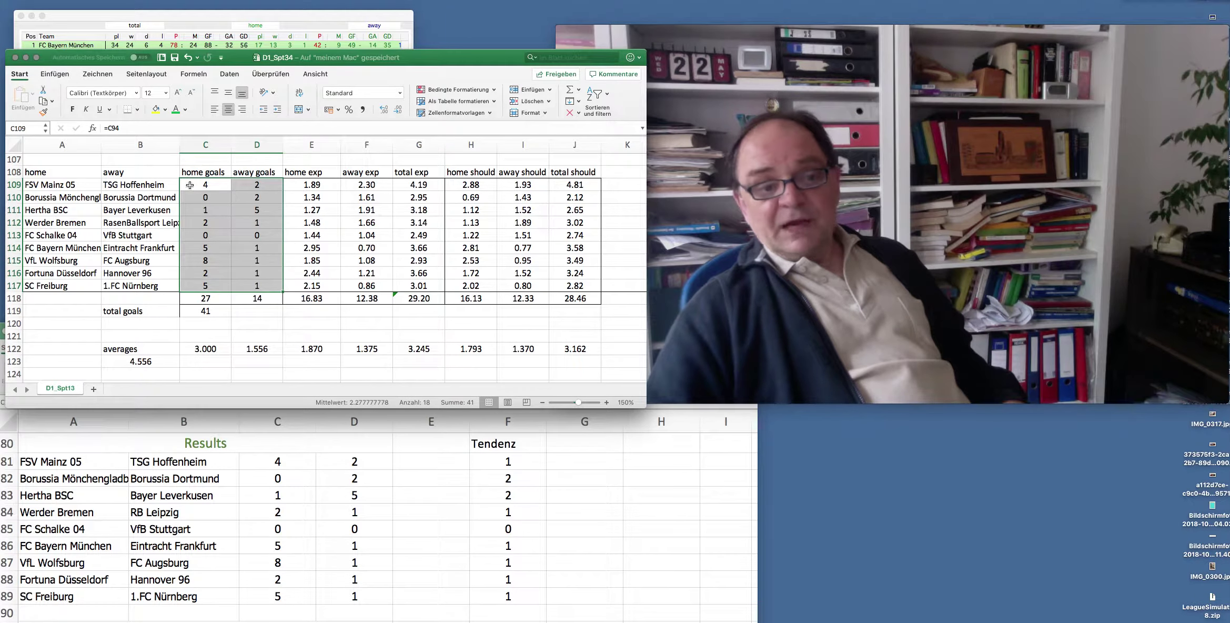
{"action": "left_click_drag", "start_coordinate": [190, 185], "coordinate": [257, 283]}
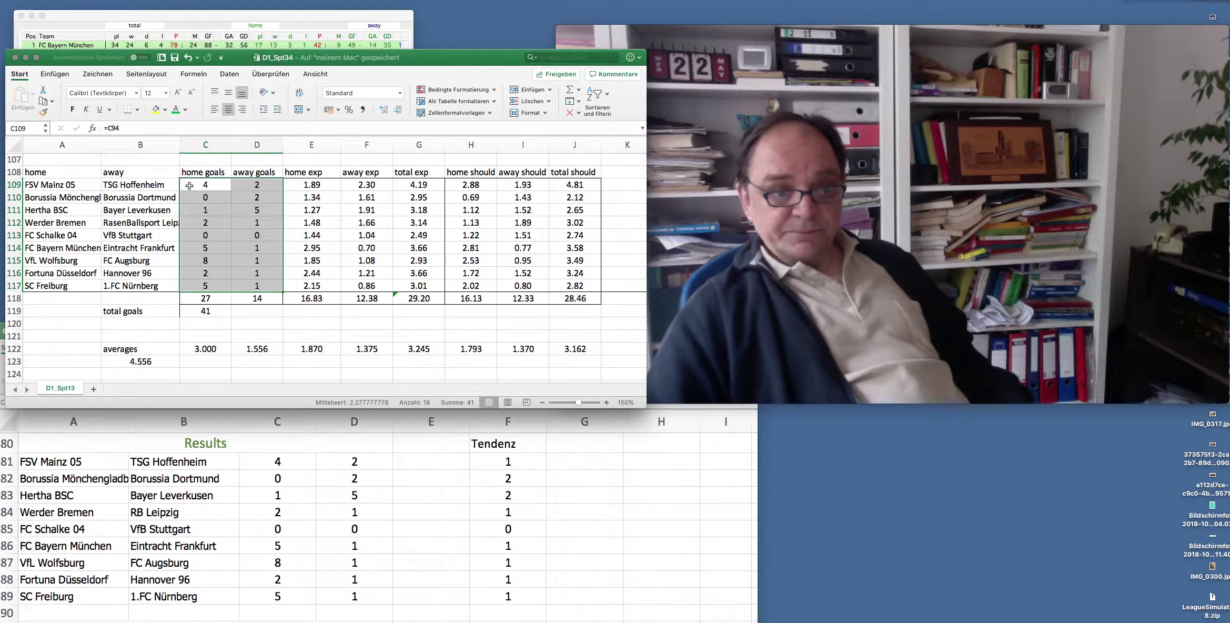
{"action": "left_click_drag", "start_coordinate": [189, 185], "coordinate": [258, 285]}
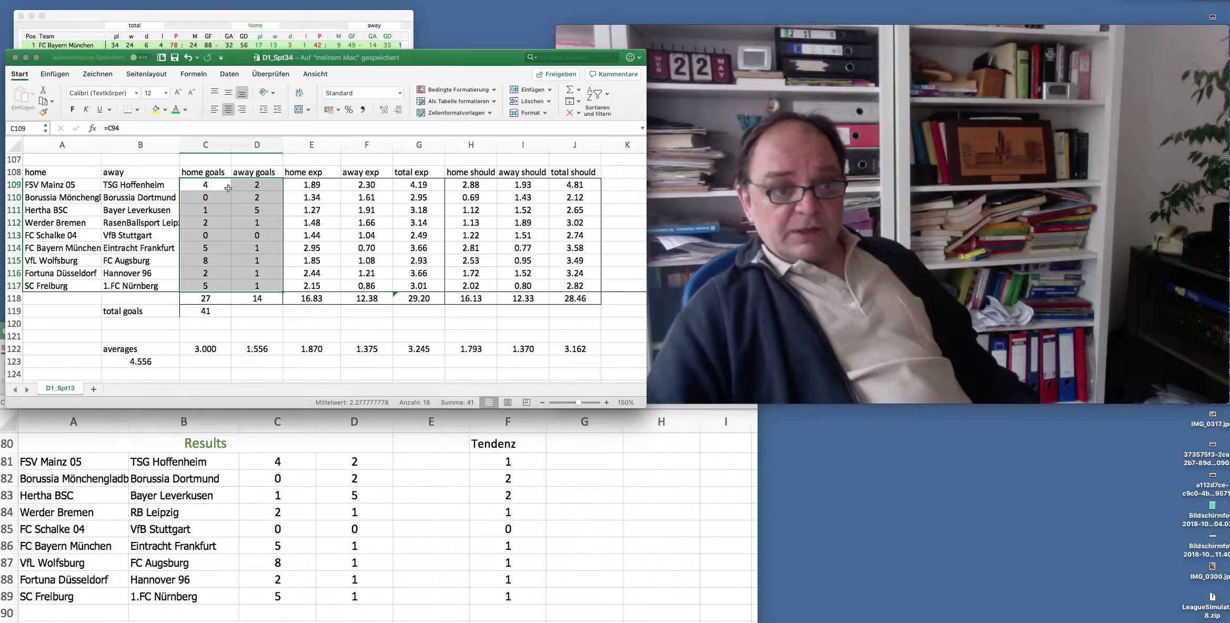
Select C109:G109 to compare the FSV Mainz 05 match's actual goals with its home, away and total expected goals.
{"action": "left_click_drag", "start_coordinate": [193, 185], "coordinate": [368, 185]}
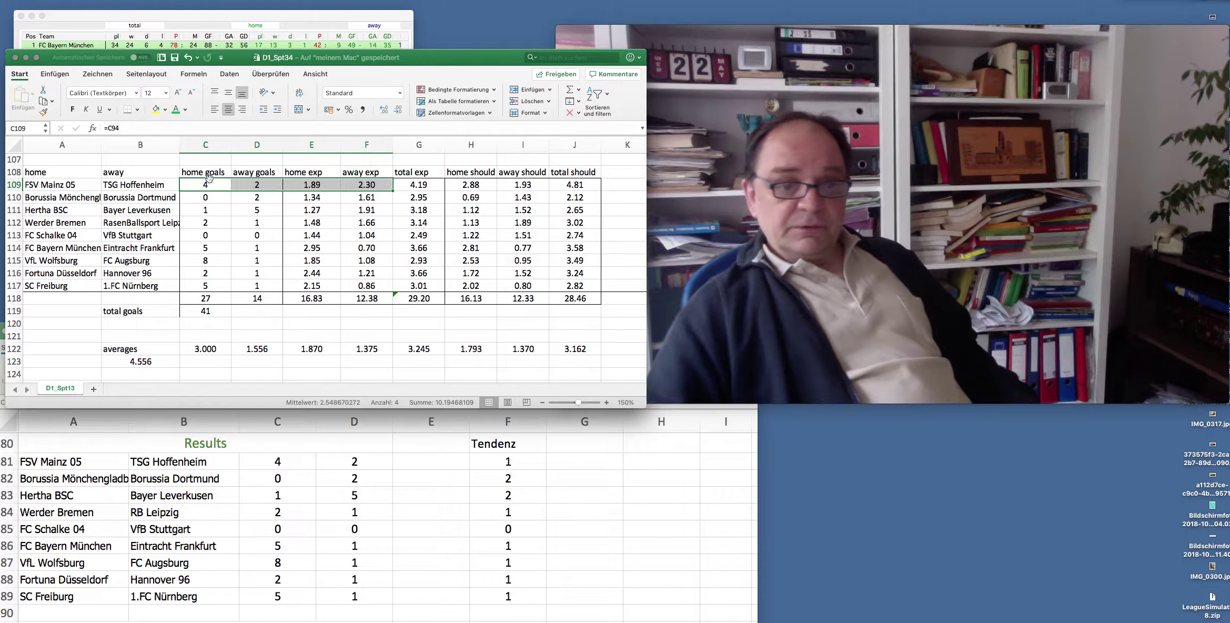
{"action": "left_click_drag", "start_coordinate": [195, 184], "coordinate": [404, 186]}
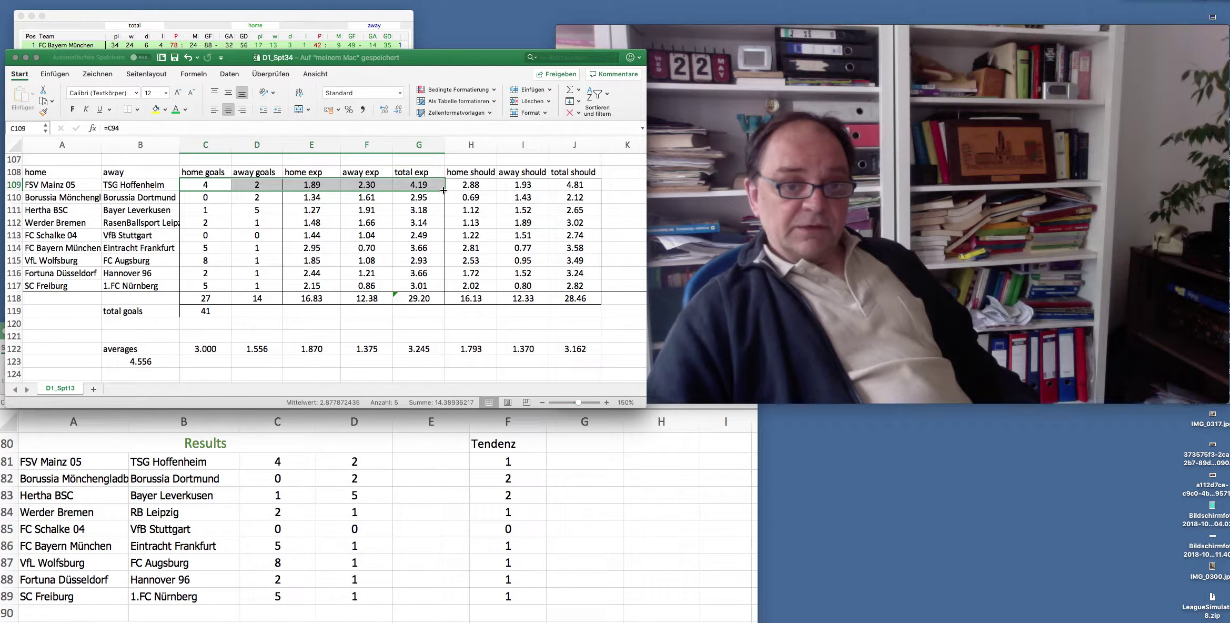
Select C109:G117 and C109:G109 to compare actual with expected goals, then focus on the FSV Mainz 05 match's actual goals in C109:D109.
{"action": "left_click_drag", "start_coordinate": [204, 185], "coordinate": [414, 285]}
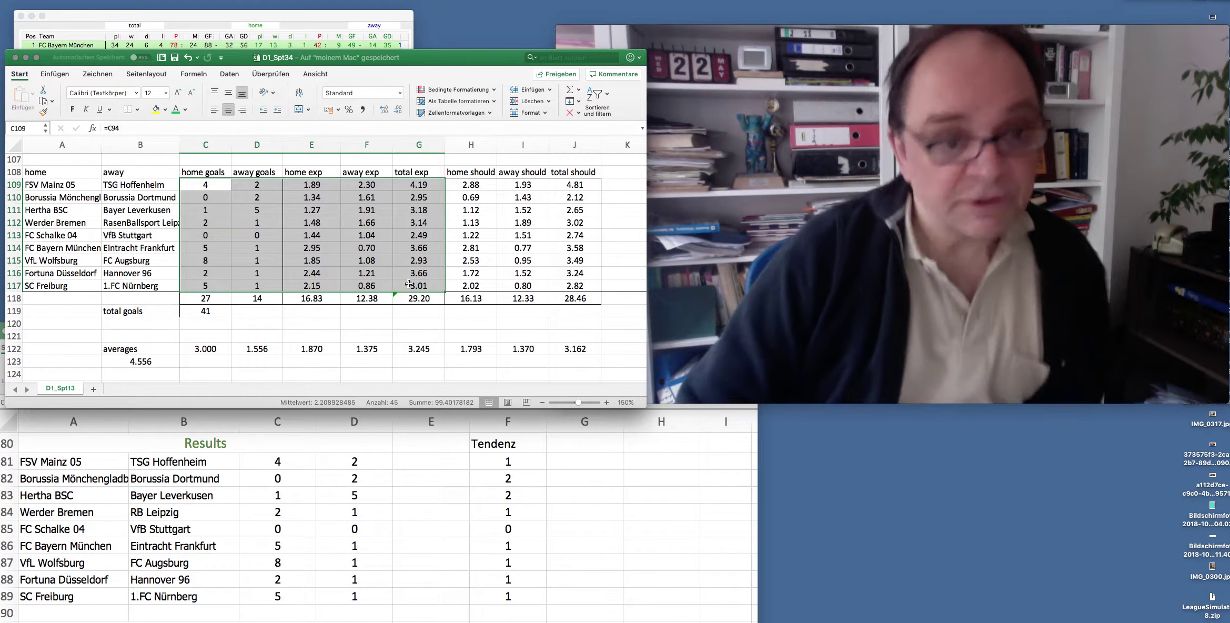
{"action": "left_click_drag", "start_coordinate": [207, 184], "coordinate": [412, 185]}
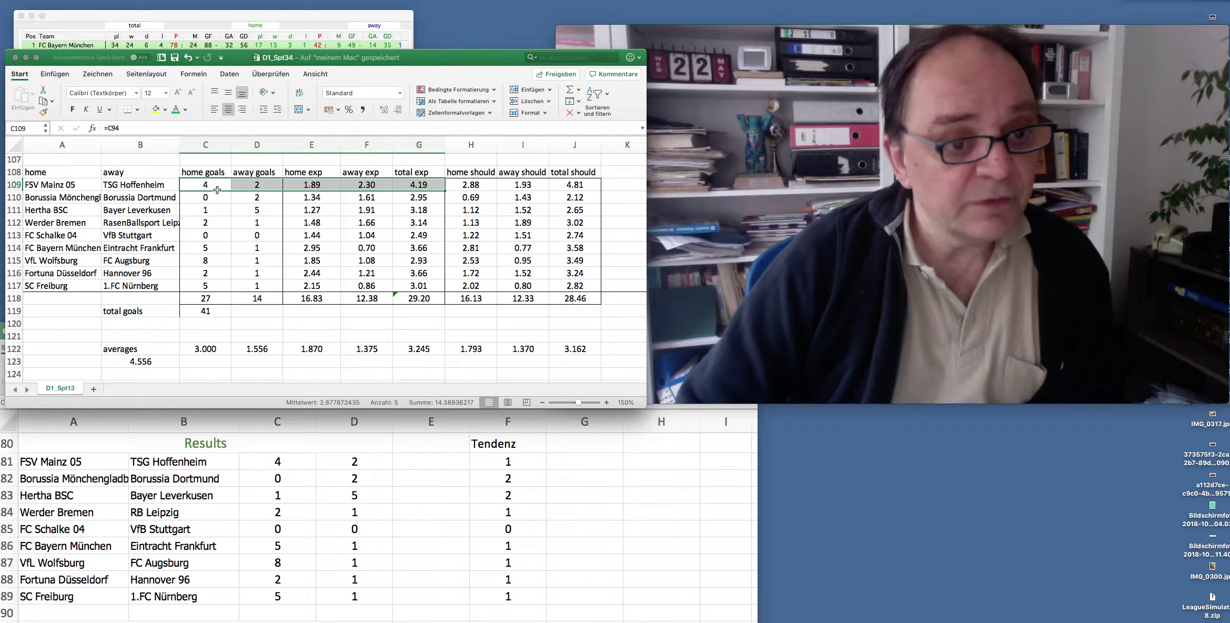
{"action": "left_click_drag", "start_coordinate": [205, 185], "coordinate": [404, 188]}
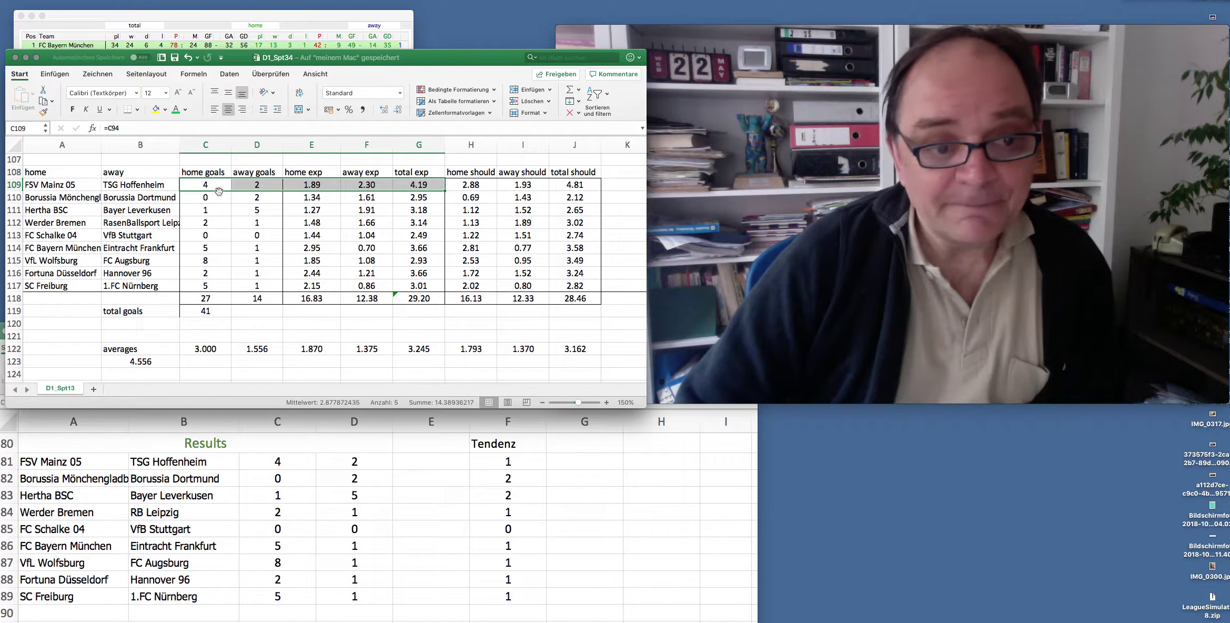
{"action": "left_click", "coordinate": [255, 185]}
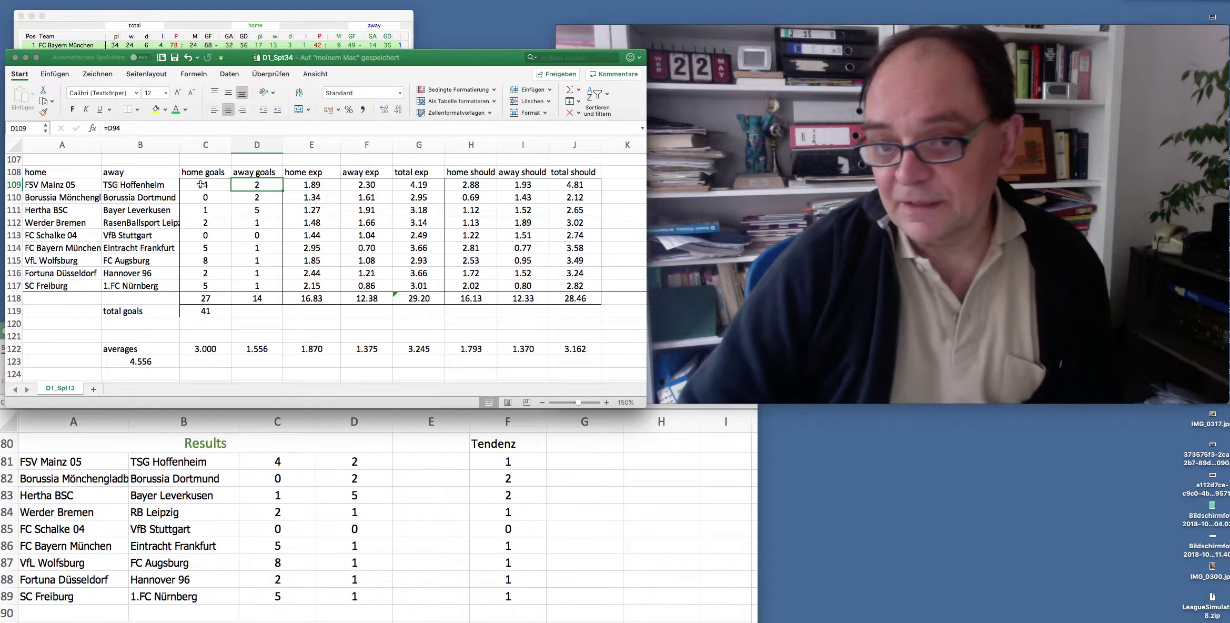
{"action": "left_click_drag", "start_coordinate": [200, 184], "coordinate": [236, 187]}
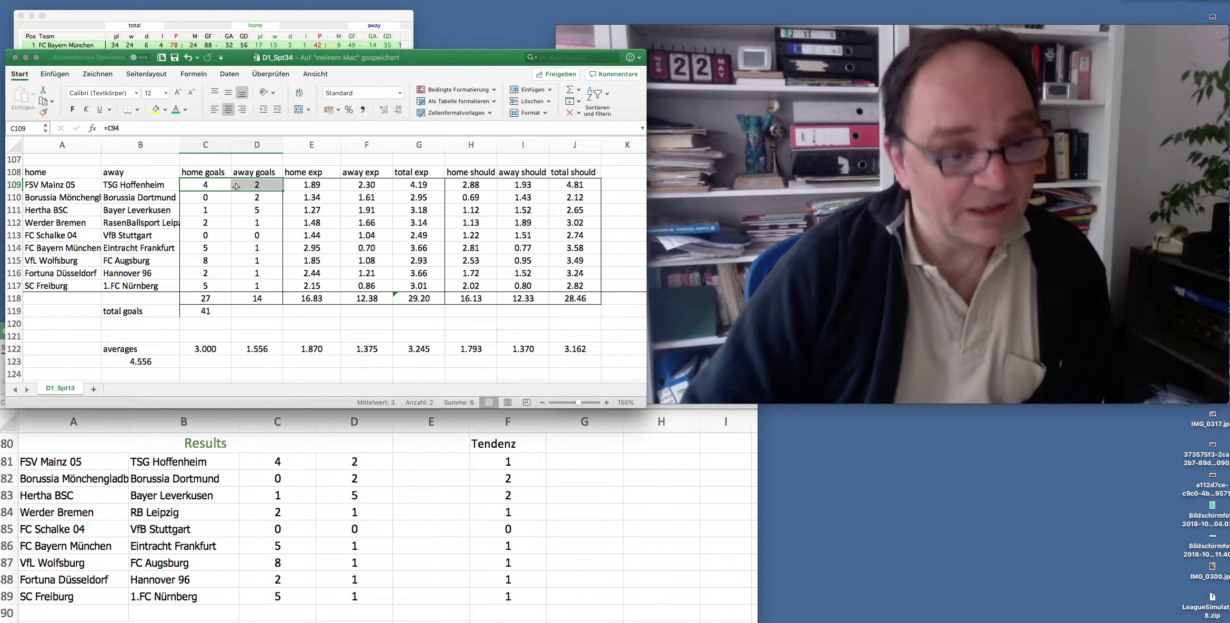
{"action": "left_click_drag", "start_coordinate": [208, 185], "coordinate": [245, 187]}
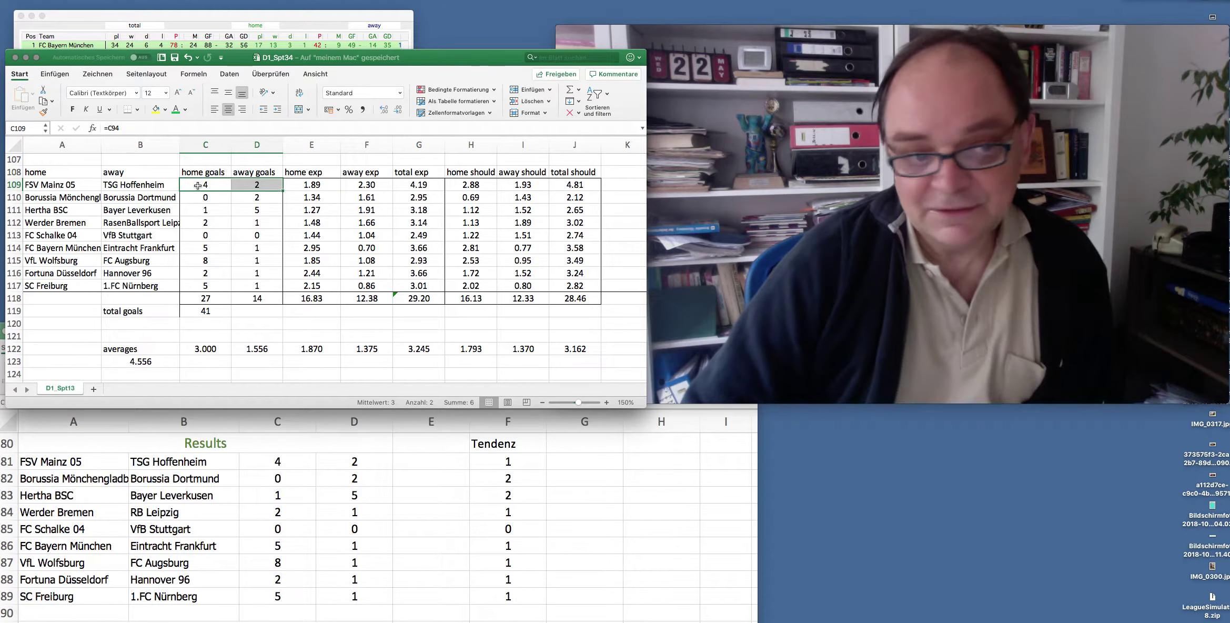
Compare the FSV Mainz 05 match's expected goals in E109:F109 and should goals in H109:I109 with its actual goals in C109:D109.
{"action": "left_click_drag", "start_coordinate": [197, 185], "coordinate": [368, 185]}
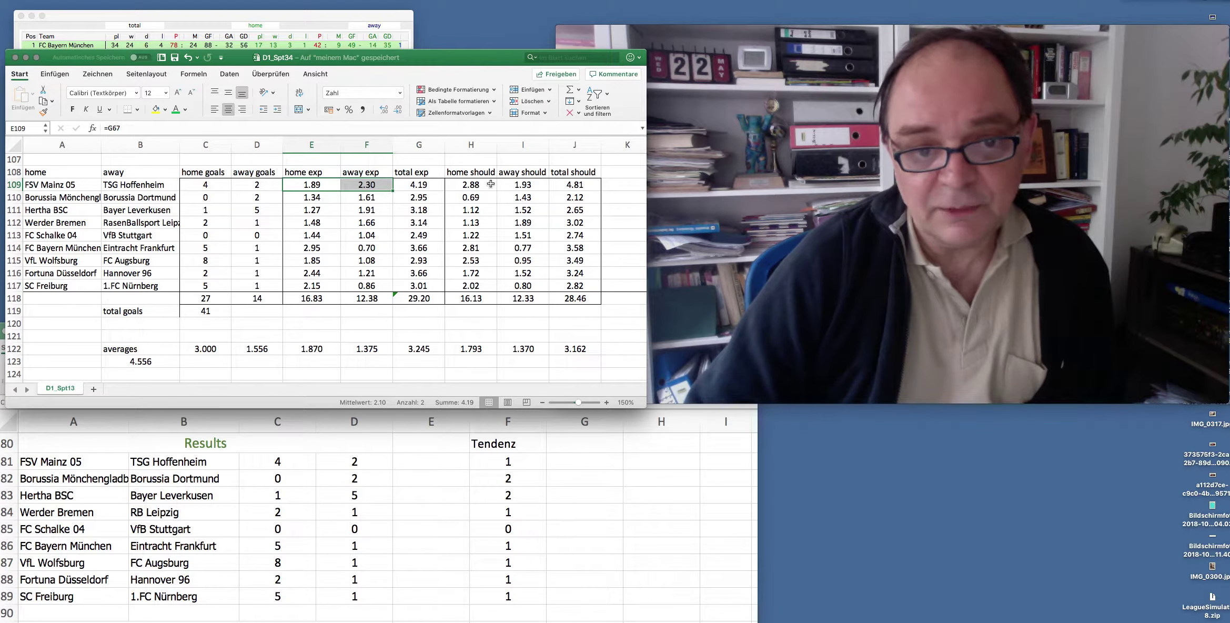
{"action": "left_click_drag", "start_coordinate": [490, 184], "coordinate": [505, 187]}
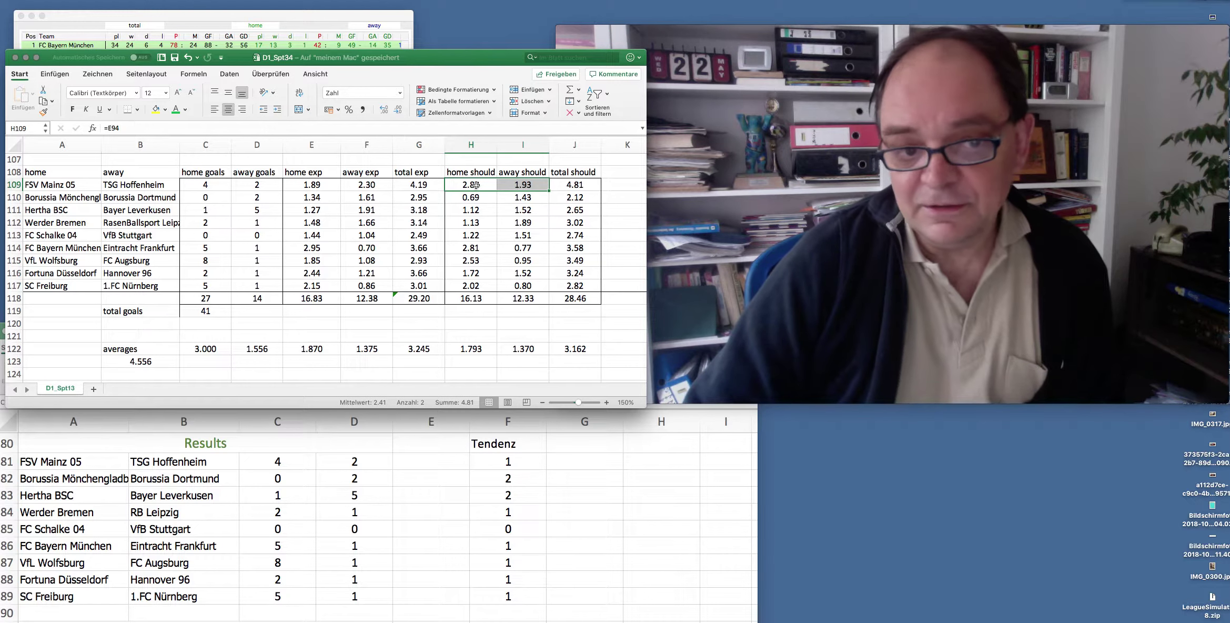
{"action": "left_click_drag", "start_coordinate": [471, 185], "coordinate": [504, 185]}
{"action": "left_click_drag", "start_coordinate": [206, 186], "coordinate": [259, 186]}
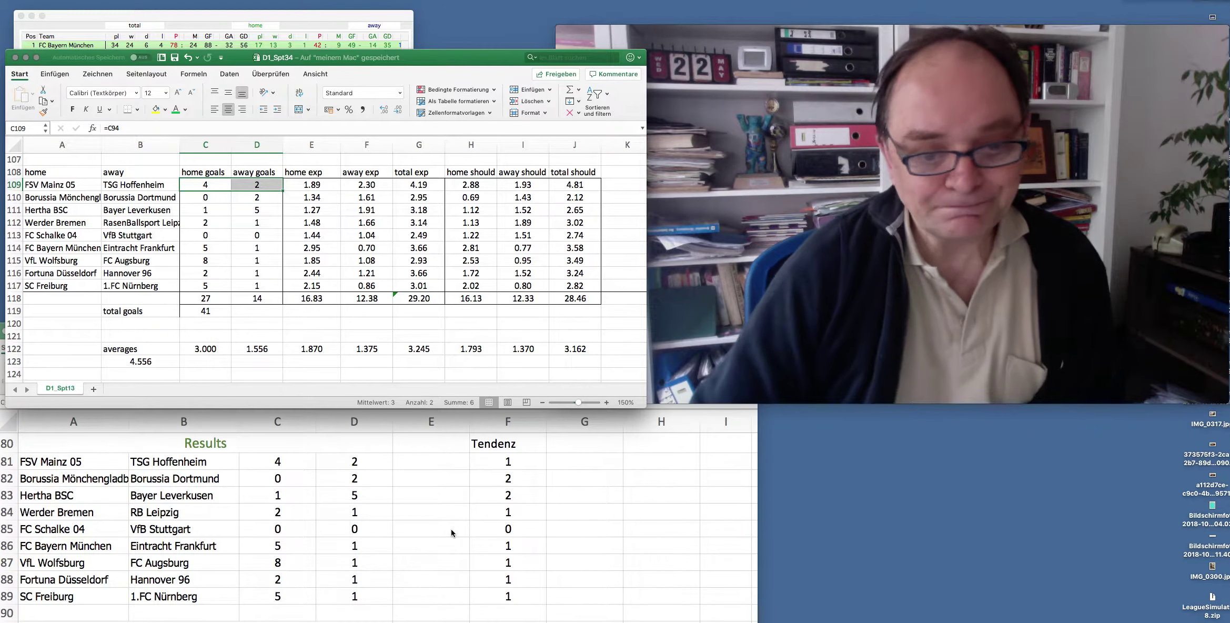
Show the stakes and possible payouts in the results workbook, and compare the Borussia Mönchengladbach match's actual, expected and should goals in row 110.
{"action": "scroll", "coordinate": [452, 531], "scroll_direction": "up", "scroll_amount": 5}
{"action": "scroll", "coordinate": [453, 532], "scroll_direction": "up", "scroll_amount": 3}
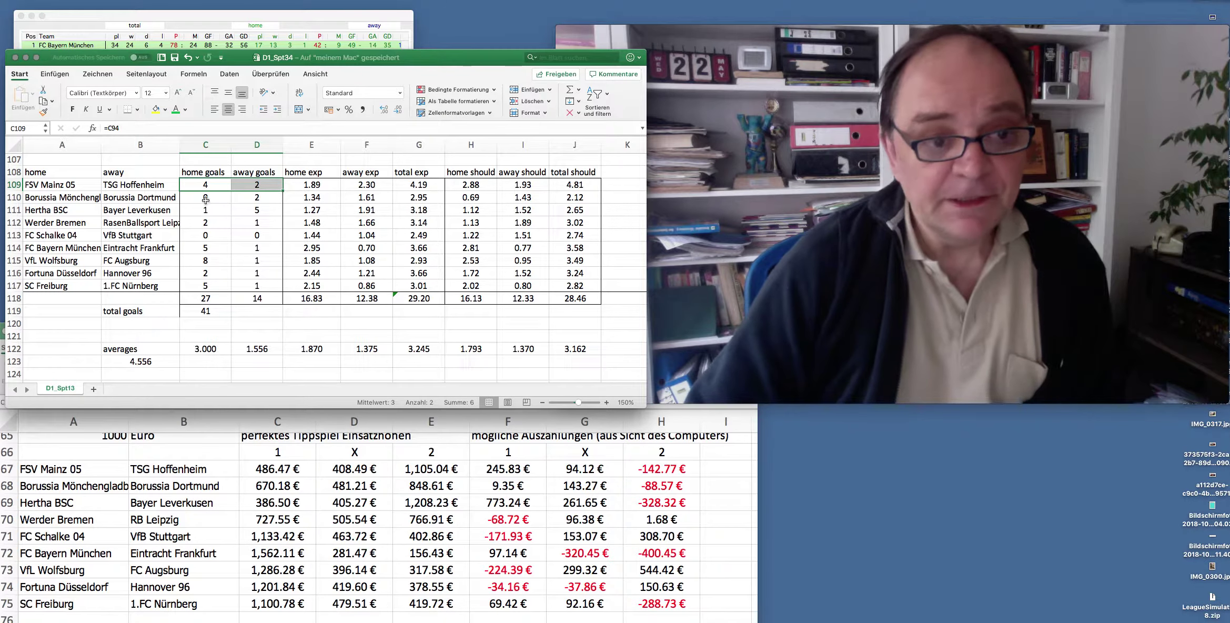
{"action": "left_click_drag", "start_coordinate": [205, 199], "coordinate": [251, 199]}
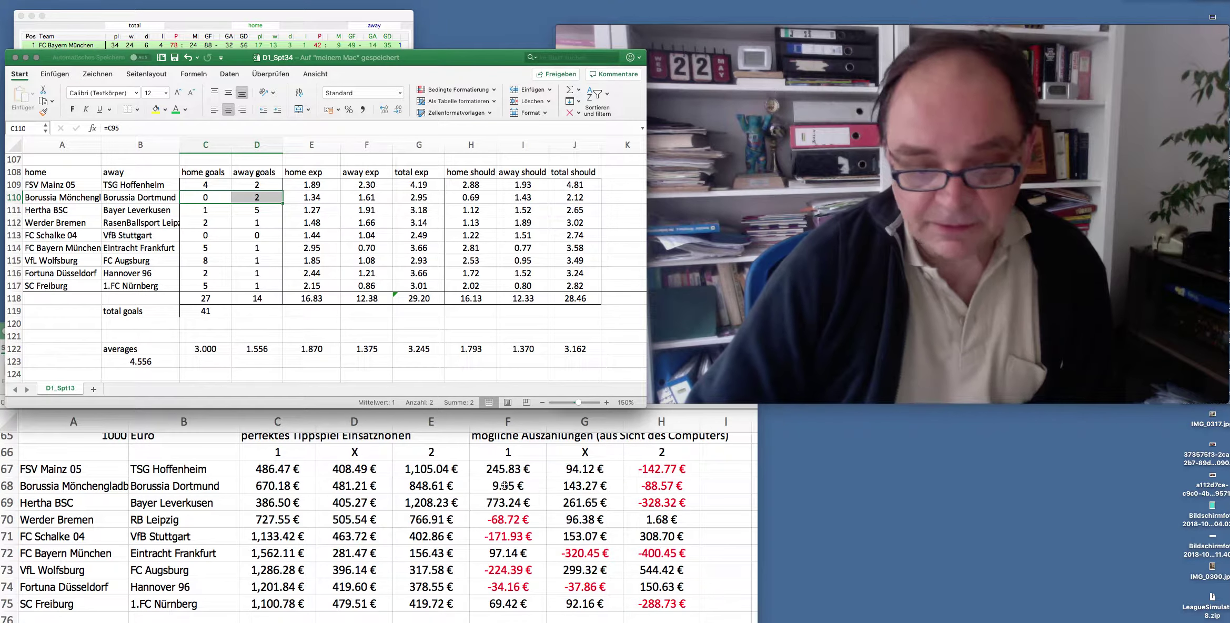
{"action": "scroll", "coordinate": [311, 200], "scroll_direction": "right", "scroll_amount": 1}
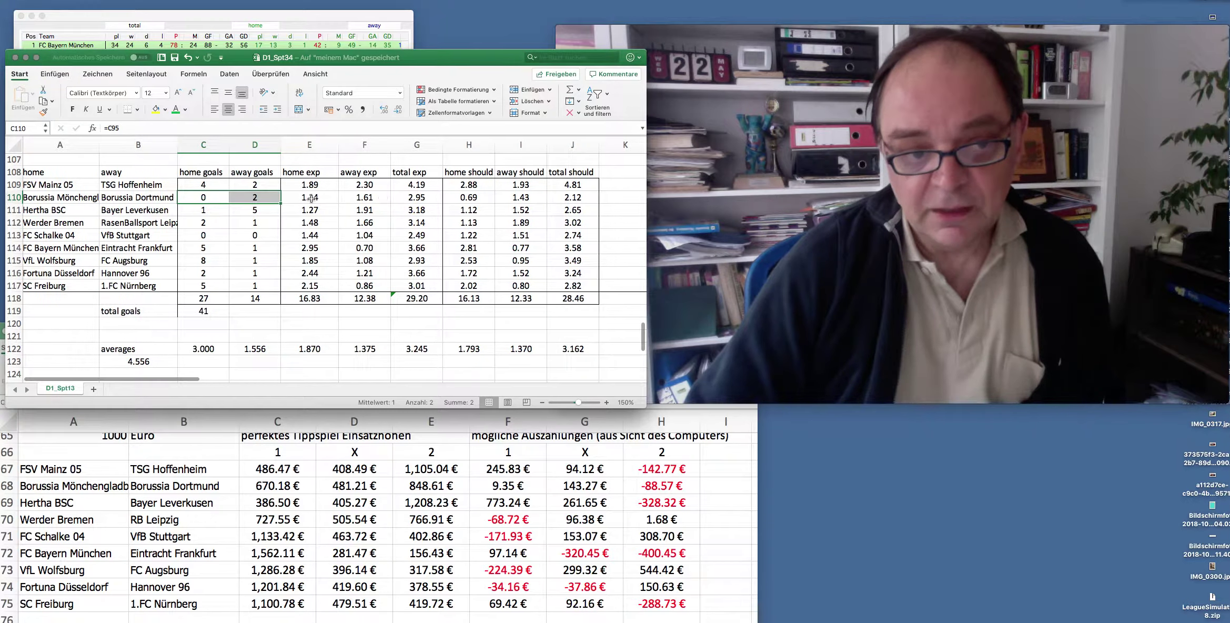
{"action": "left_click_drag", "start_coordinate": [311, 199], "coordinate": [368, 198]}
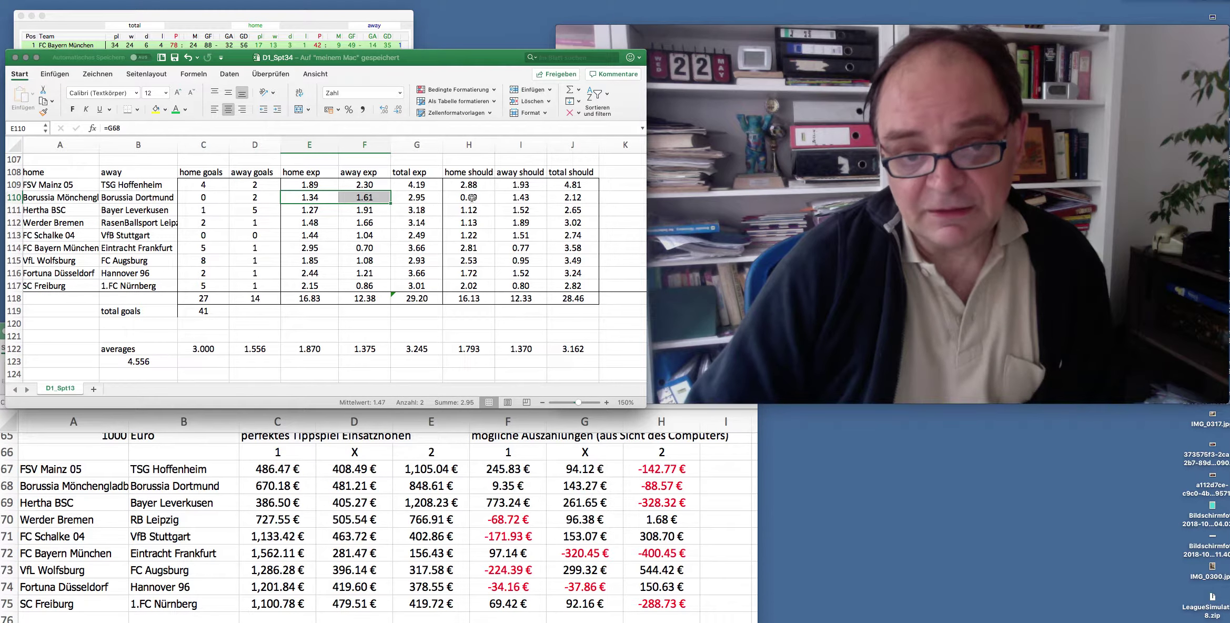
{"action": "left_click_drag", "start_coordinate": [465, 198], "coordinate": [537, 200]}
{"action": "scroll", "coordinate": [538, 200], "scroll_direction": "right", "scroll_amount": 5}
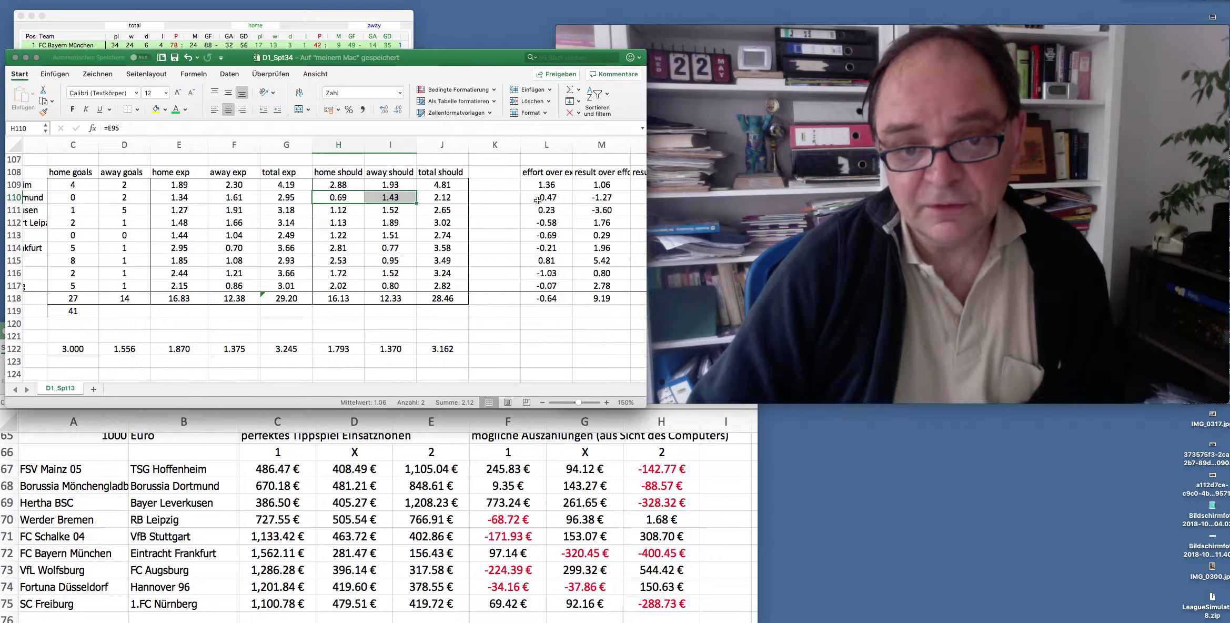
{"action": "scroll", "coordinate": [537, 200], "scroll_direction": "left", "scroll_amount": 5}
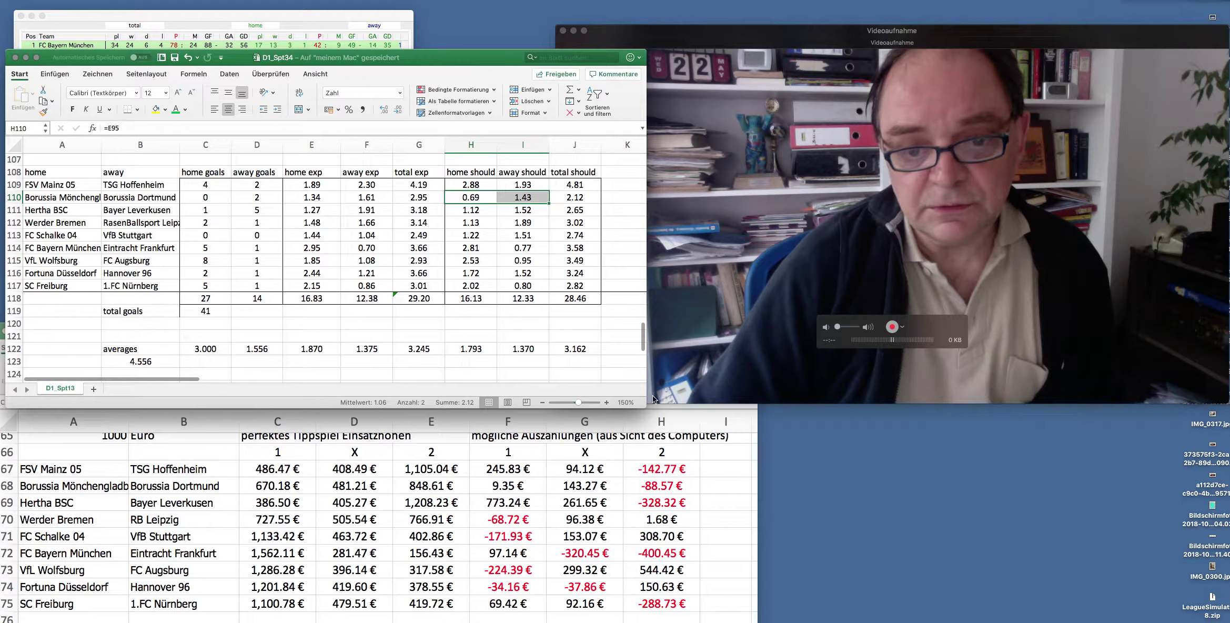
Examine the home and away should goals of the Borussia Mönchengladbach match in H110:I110.
{"action": "left_click_drag", "start_coordinate": [468, 198], "coordinate": [499, 199]}
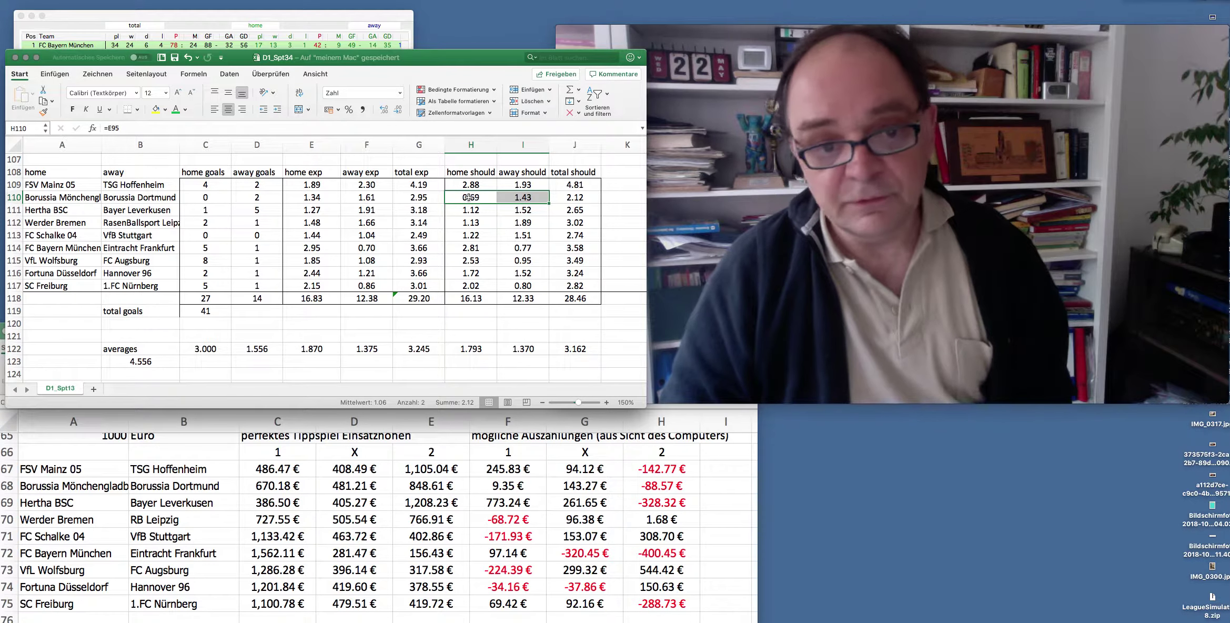
{"action": "left_click_drag", "start_coordinate": [470, 197], "coordinate": [515, 198]}
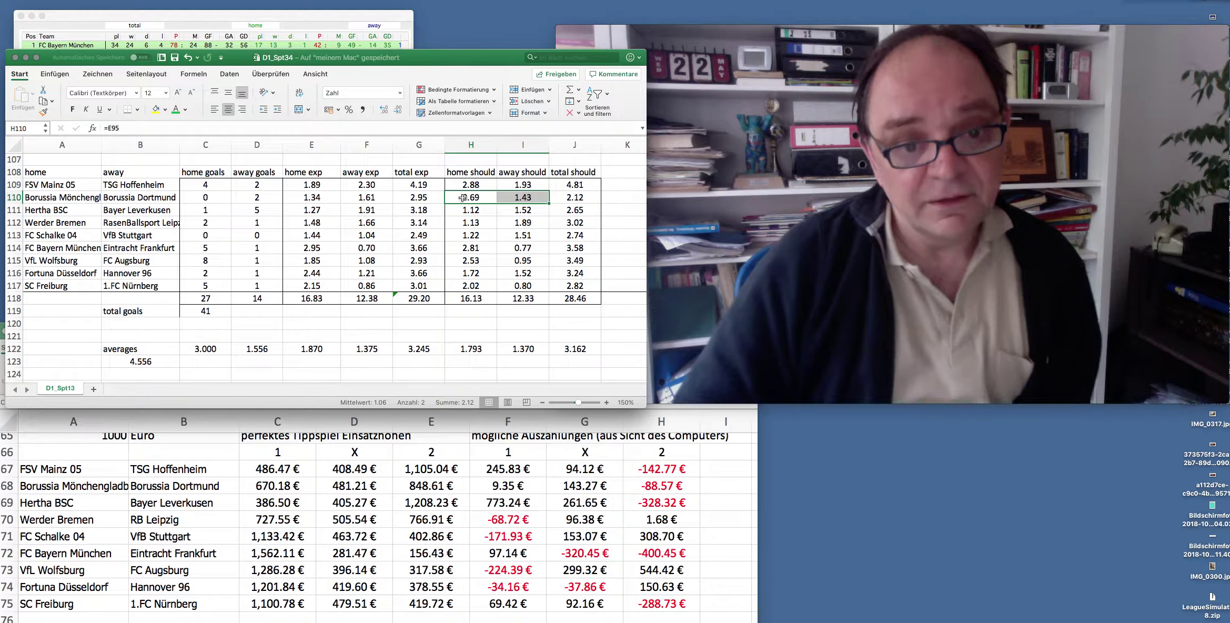
{"action": "left_click", "coordinate": [518, 198], "text": "shift"}
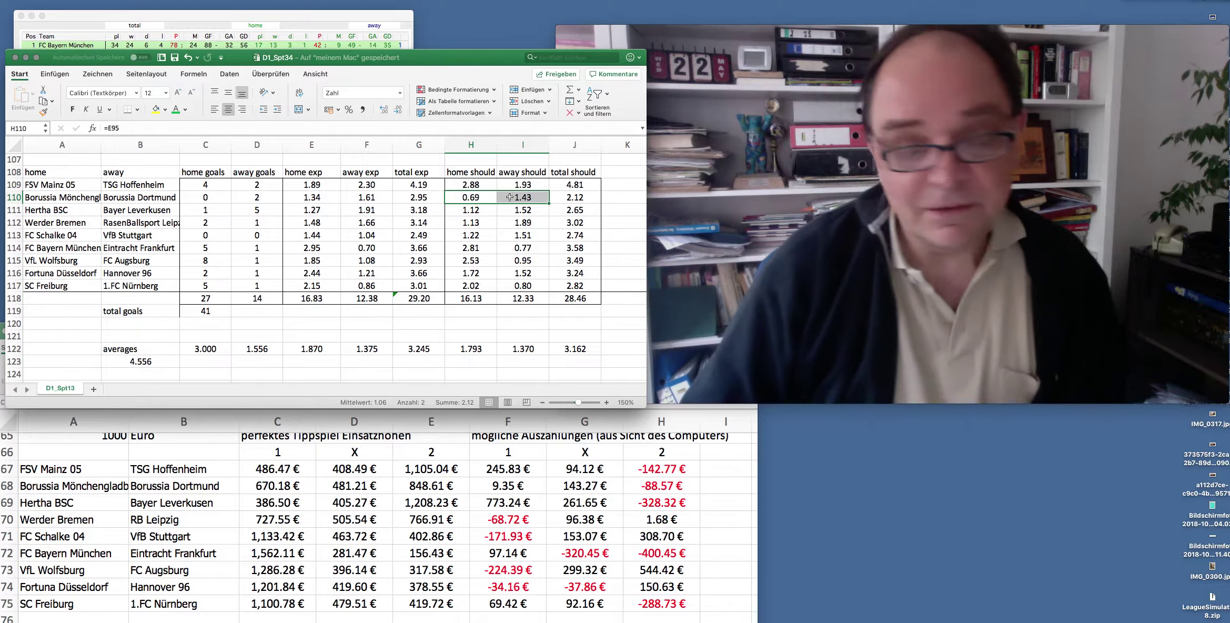
{"action": "left_click_drag", "start_coordinate": [476, 198], "coordinate": [506, 200]}
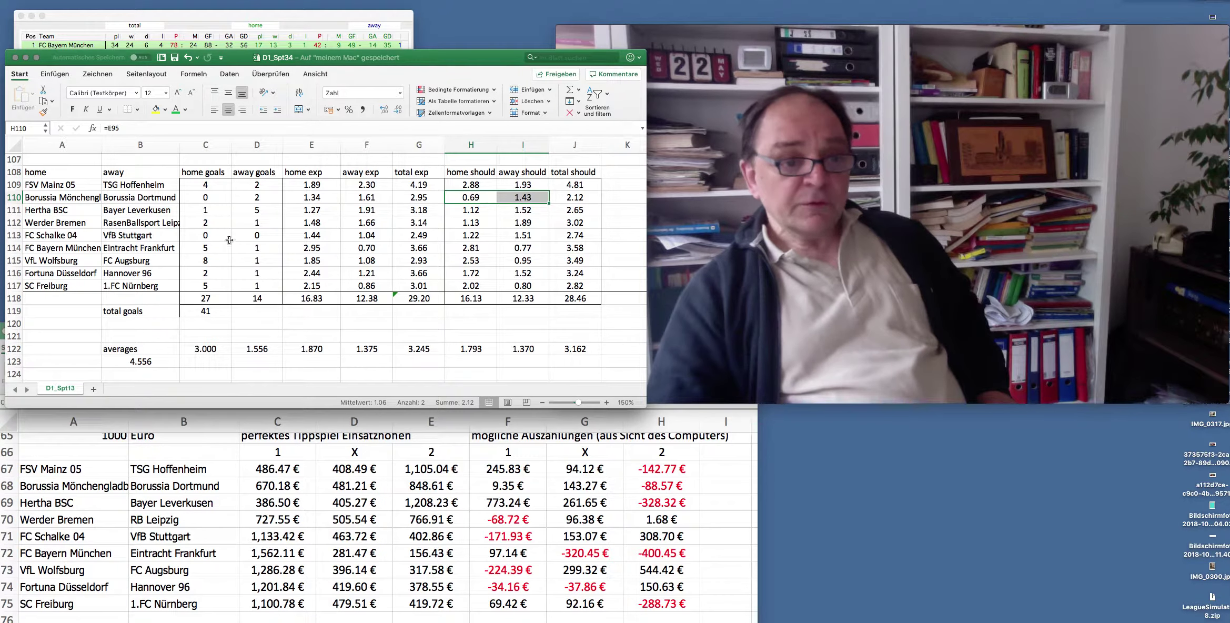
Compare the FC Bayern München match's actual goals in C114:D114 with its expected goals in E114:F114 and should goals in H114:I114.
{"action": "left_click_drag", "start_coordinate": [205, 248], "coordinate": [246, 247]}
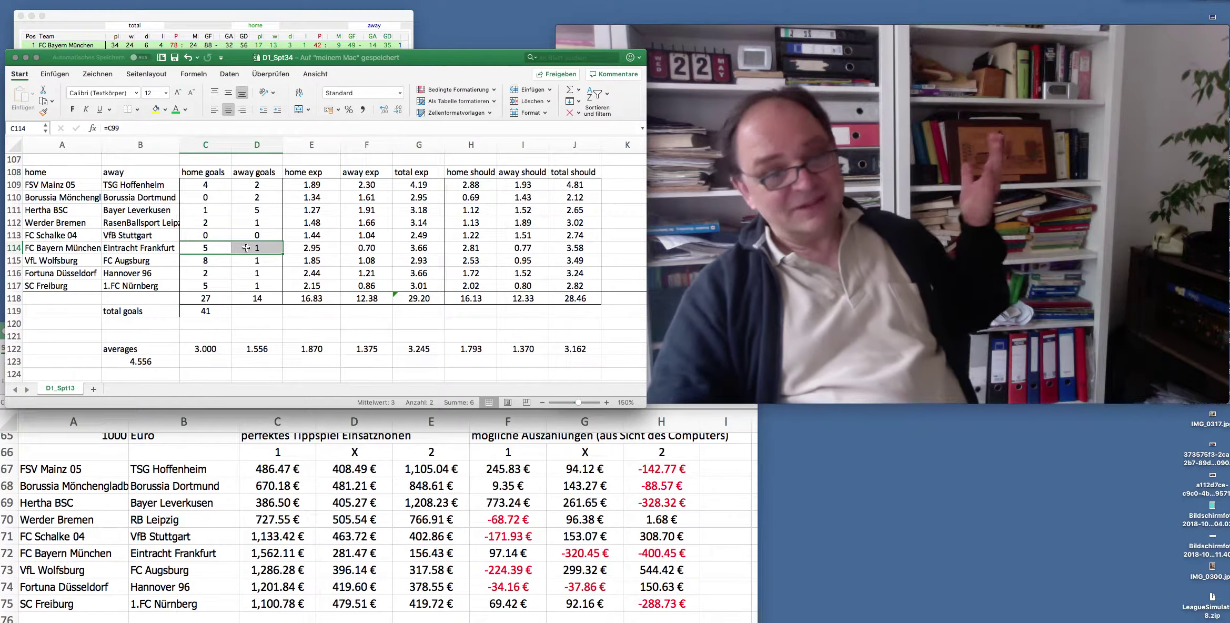
{"action": "left_click_drag", "start_coordinate": [205, 248], "coordinate": [240, 248]}
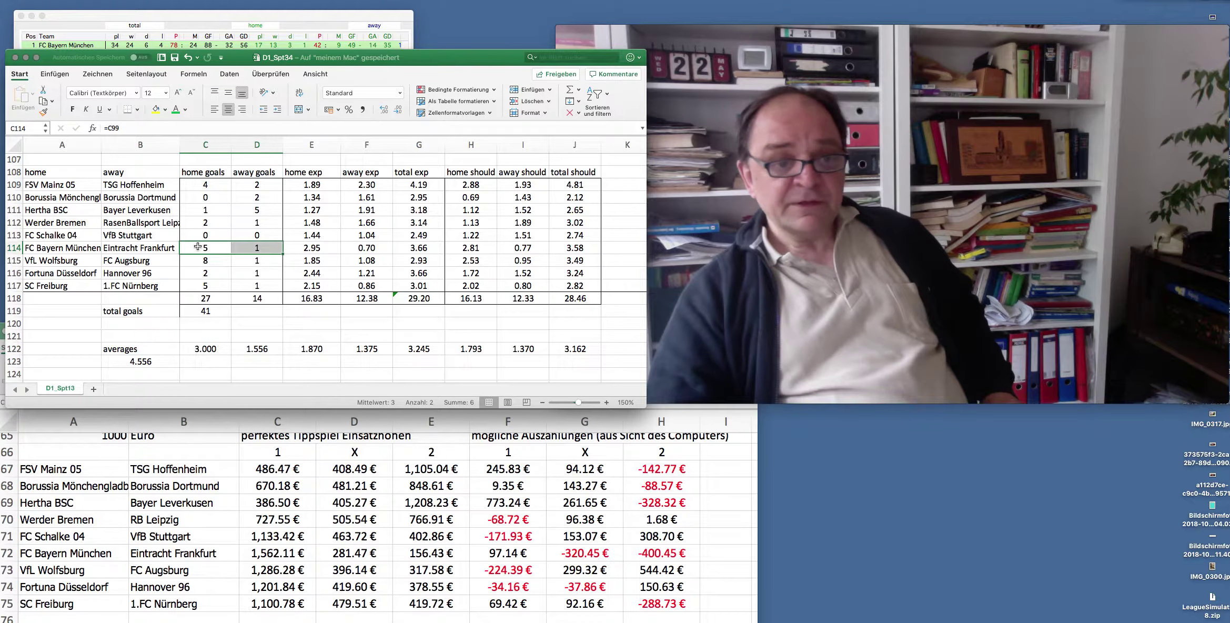
{"action": "left_click_drag", "start_coordinate": [198, 247], "coordinate": [264, 248]}
{"action": "left_click_drag", "start_coordinate": [461, 246], "coordinate": [519, 248]}
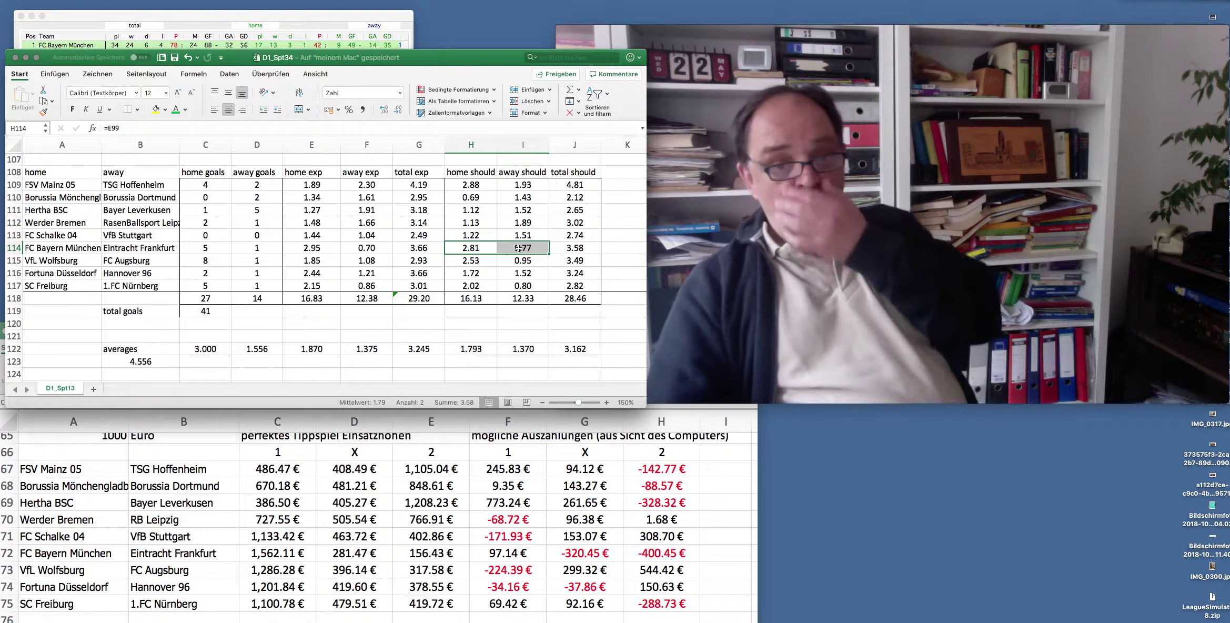
{"action": "left_click_drag", "start_coordinate": [304, 249], "coordinate": [381, 249]}
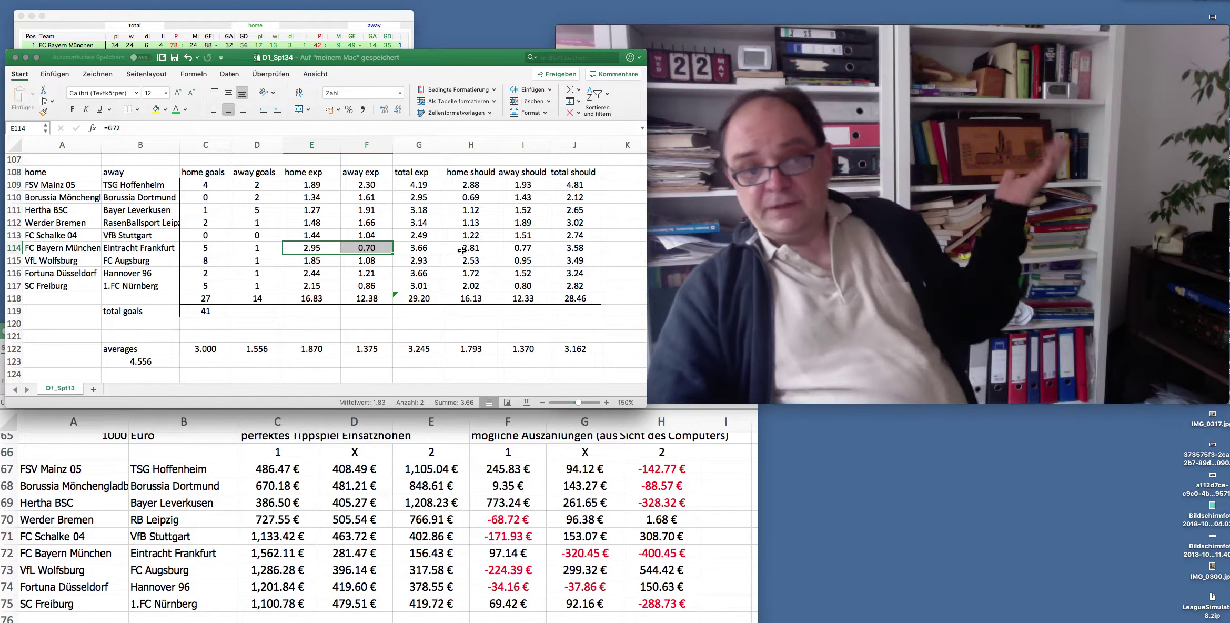
{"action": "left_click_drag", "start_coordinate": [462, 250], "coordinate": [504, 251]}
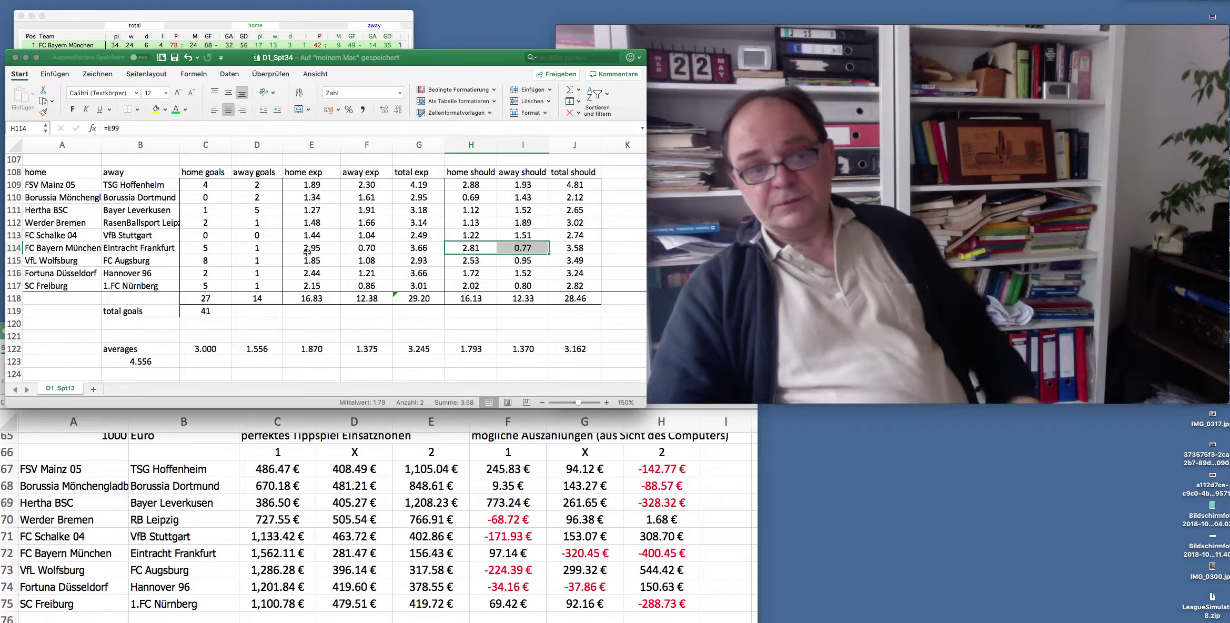
Select the FC Bayern München expected and should goals in turn, and check the match's effort over expectation in L114.
{"action": "left_click_drag", "start_coordinate": [305, 248], "coordinate": [360, 246]}
{"action": "left_click_drag", "start_coordinate": [461, 247], "coordinate": [520, 248]}
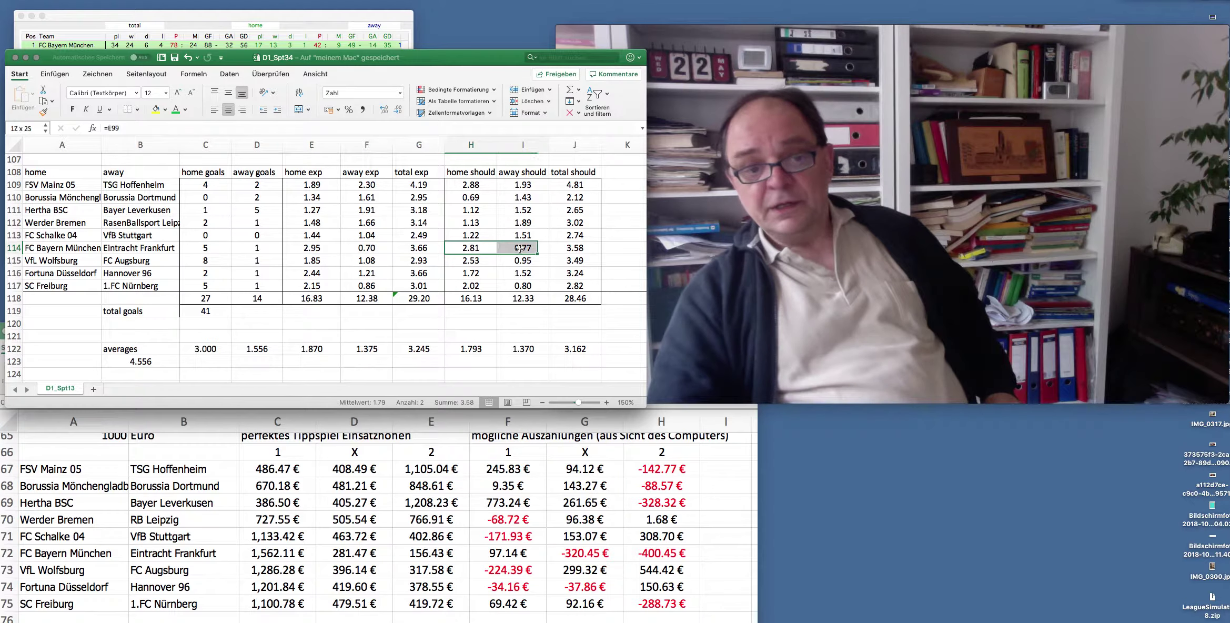
{"action": "scroll", "coordinate": [463, 248], "scroll_direction": "right", "scroll_amount": 5}
{"action": "left_click", "coordinate": [462, 247]}
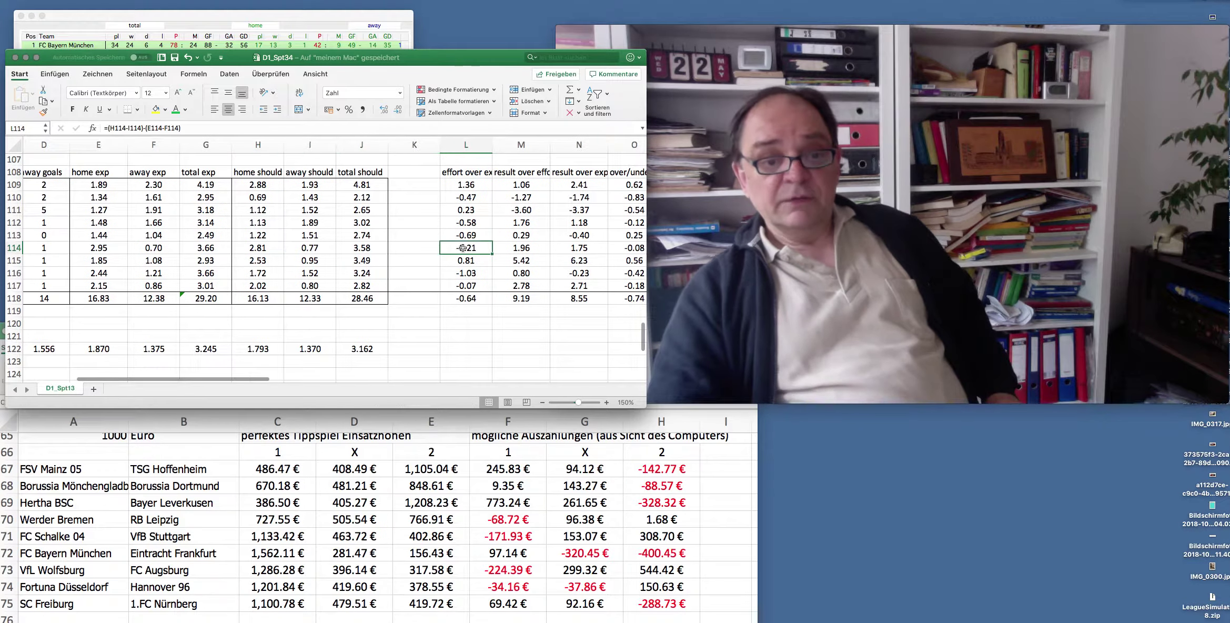
{"action": "scroll", "coordinate": [459, 248], "scroll_direction": "left", "scroll_amount": 5}
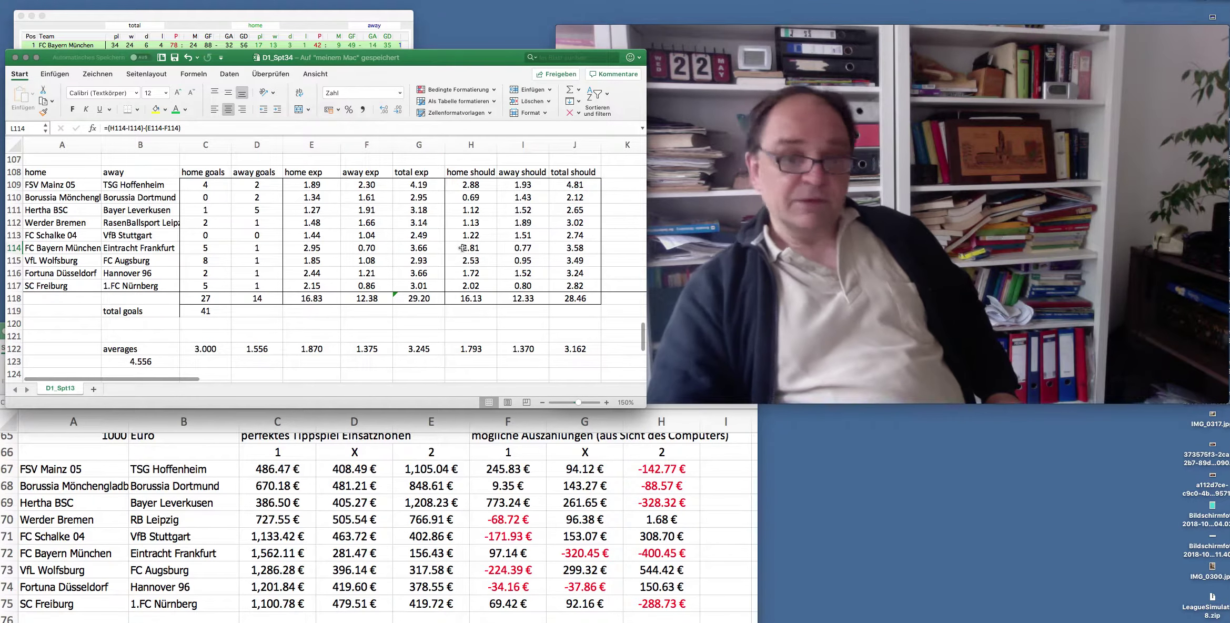
Compare the FC Bayern München should goals in H114:I114 once more with the expected goals in E114:F114.
{"action": "left_click_drag", "start_coordinate": [462, 247], "coordinate": [520, 248]}
{"action": "left_click", "coordinate": [312, 247]}
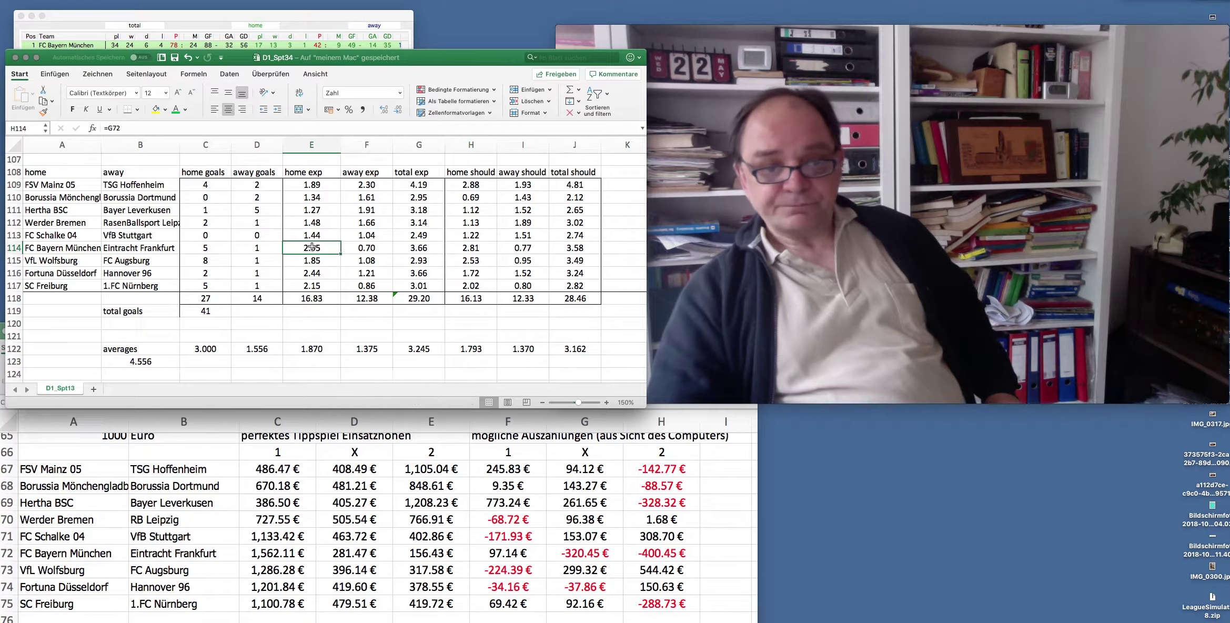
{"action": "left_click_drag", "start_coordinate": [311, 247], "coordinate": [347, 248]}
{"action": "left_click_drag", "start_coordinate": [470, 247], "coordinate": [507, 248]}
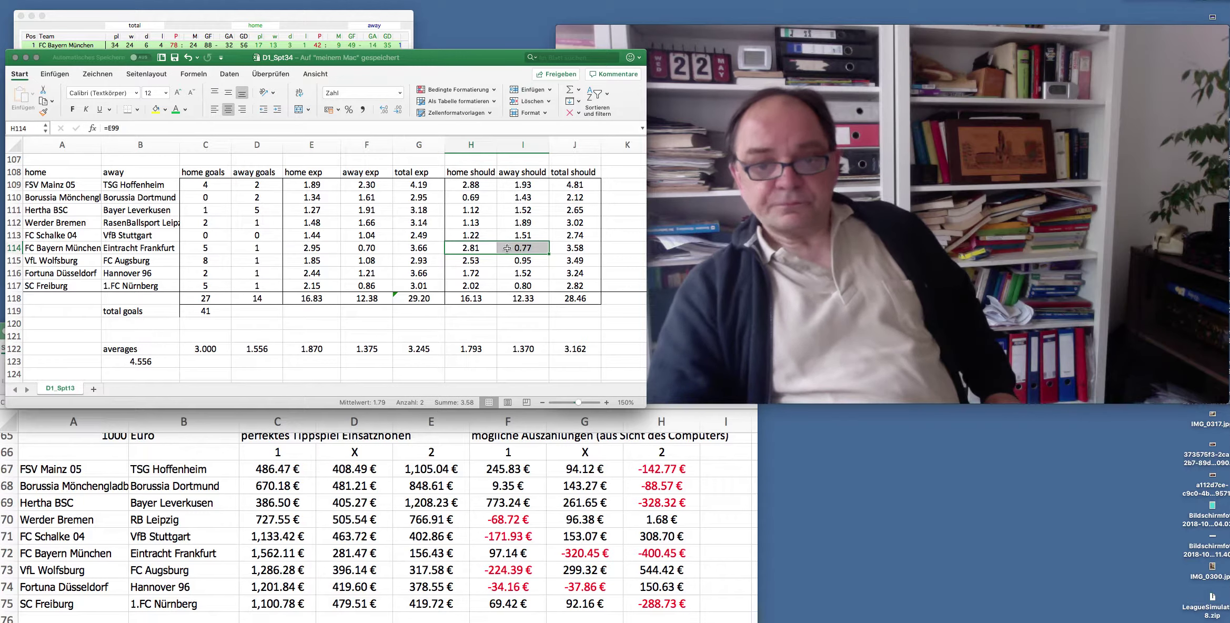
Check the Hertha BSC match's expected goals in E111 and F111 against its should goals in H111 and I111.
{"action": "left_click", "coordinate": [305, 211]}
{"action": "left_click", "coordinate": [370, 209]}
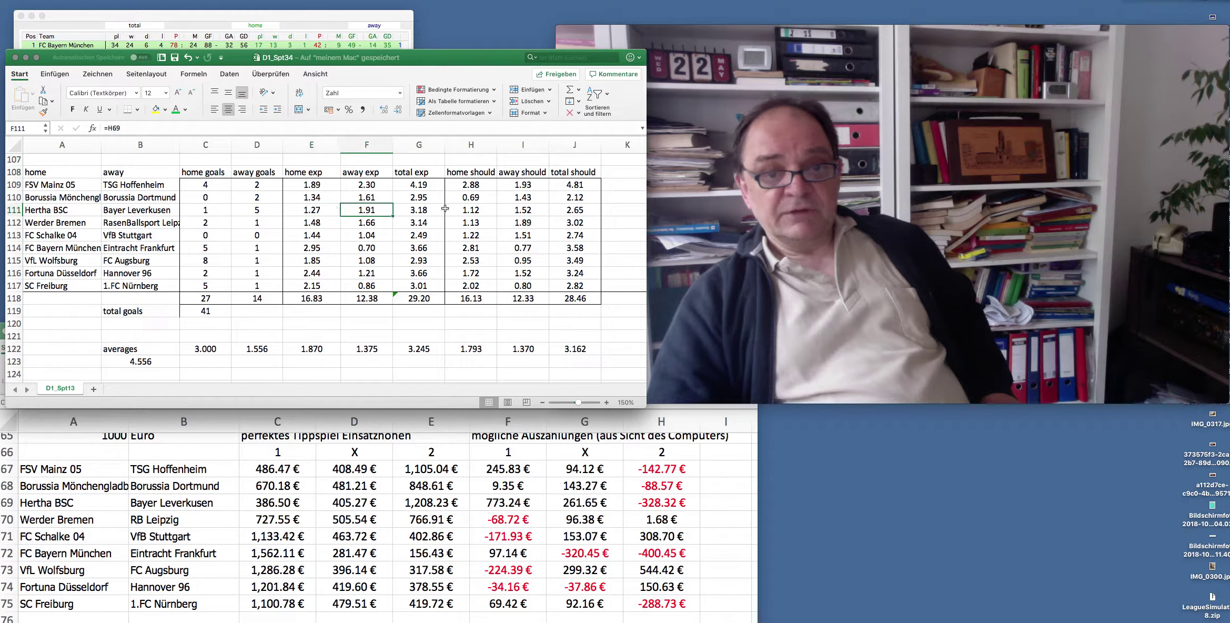
{"action": "left_click", "coordinate": [466, 211]}
{"action": "left_click", "coordinate": [523, 210]}
{"action": "scroll", "coordinate": [563, 211], "scroll_direction": "right", "scroll_amount": 2}
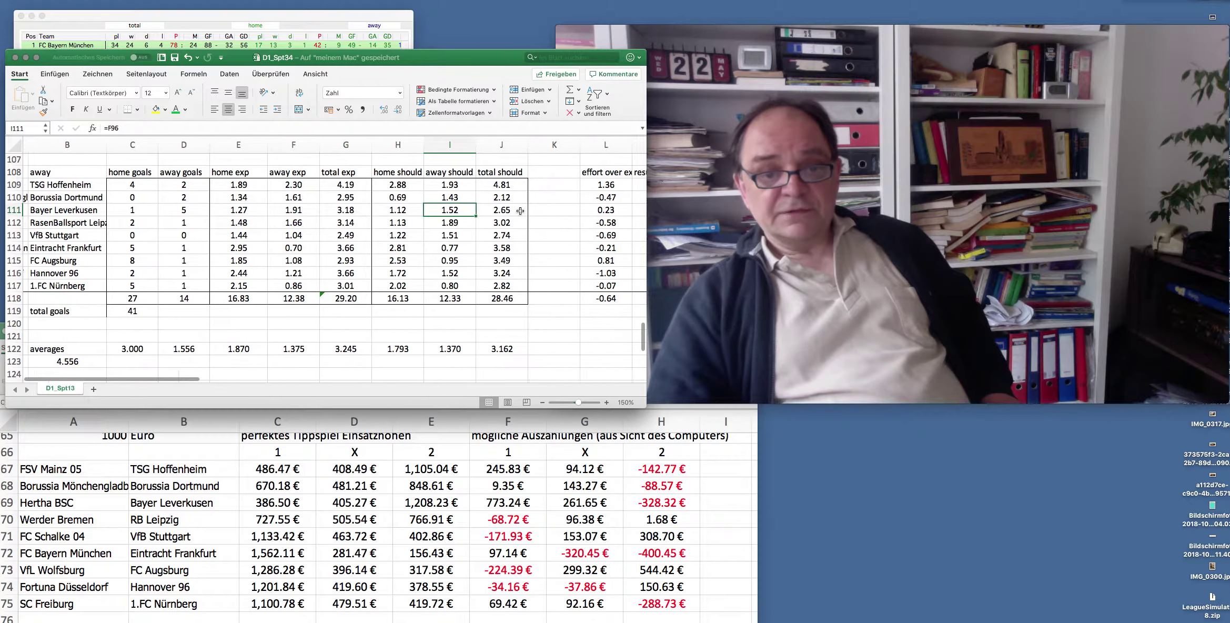
{"action": "scroll", "coordinate": [390, 210], "scroll_direction": "left", "scroll_amount": 2}
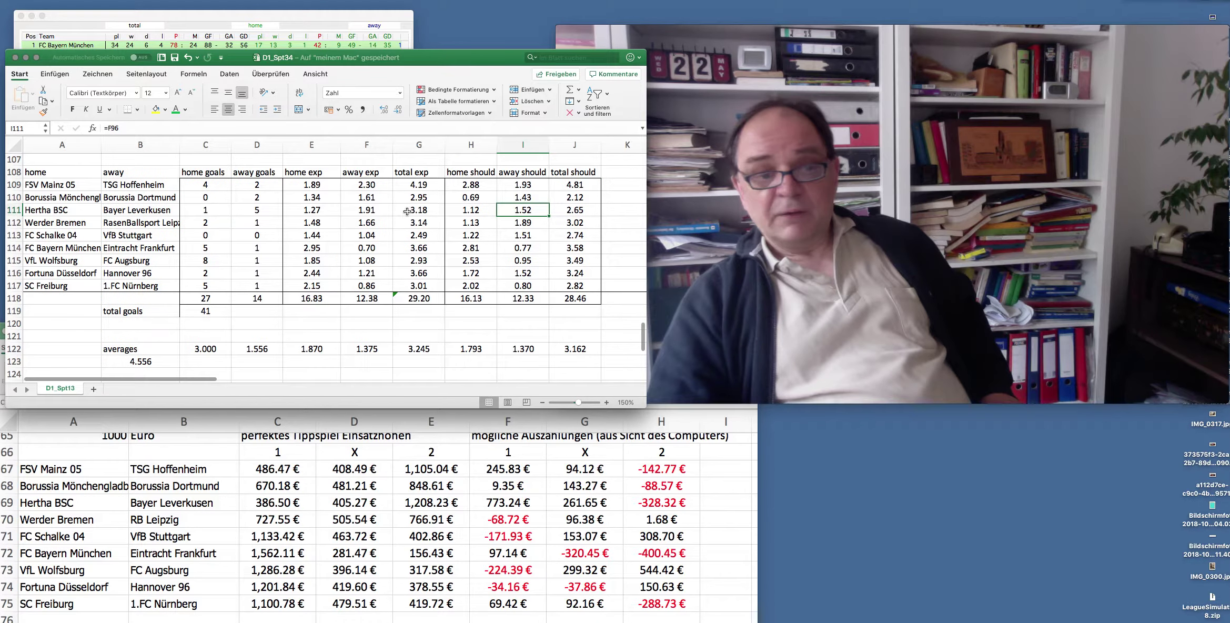
Select the Hertha BSC and Bayer Leverkusen names with their actual goals in A111:D111.
{"action": "left_click_drag", "start_coordinate": [61, 210], "coordinate": [144, 212]}
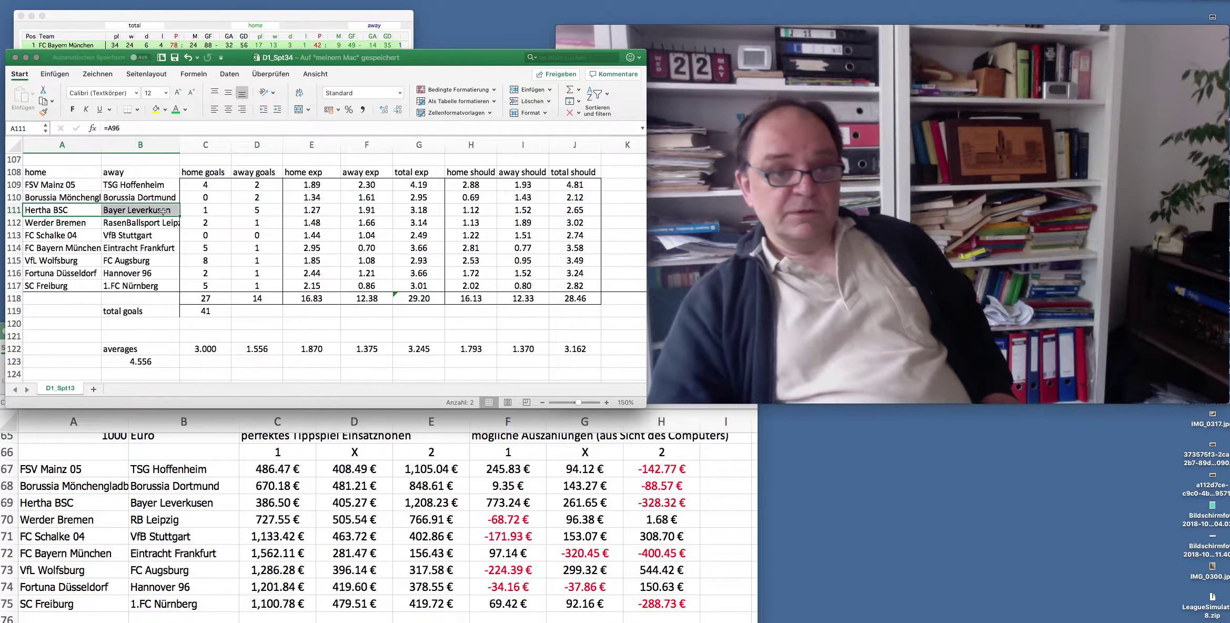
{"action": "left_click_drag", "start_coordinate": [200, 211], "coordinate": [245, 213]}
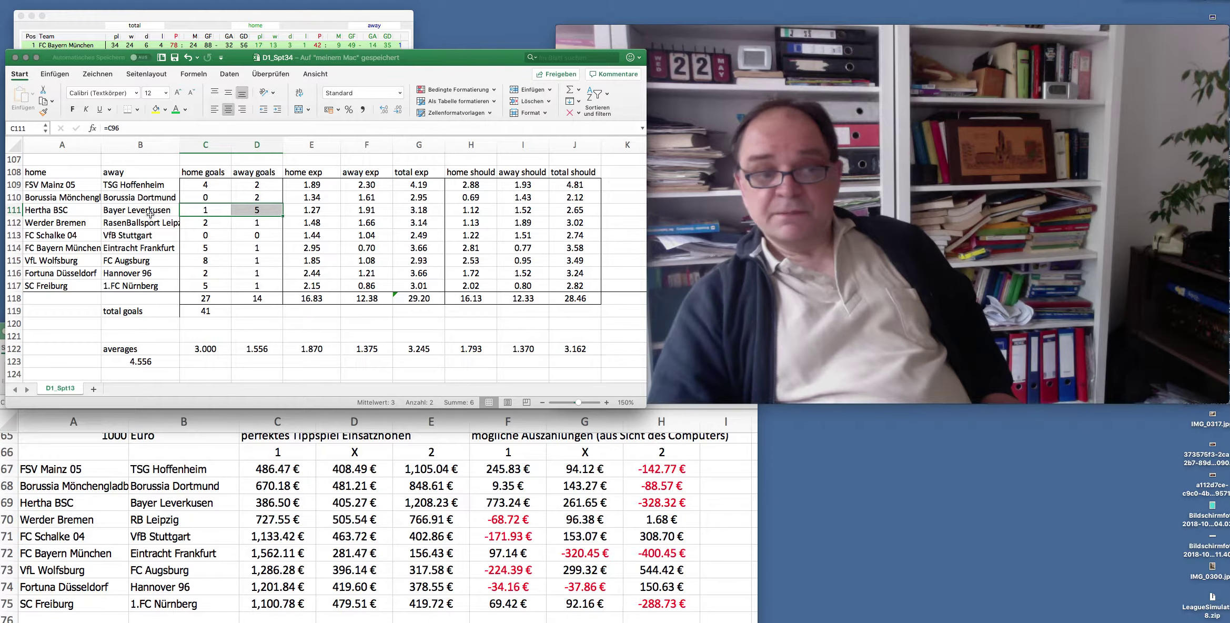
{"action": "left_click_drag", "start_coordinate": [50, 212], "coordinate": [248, 212]}
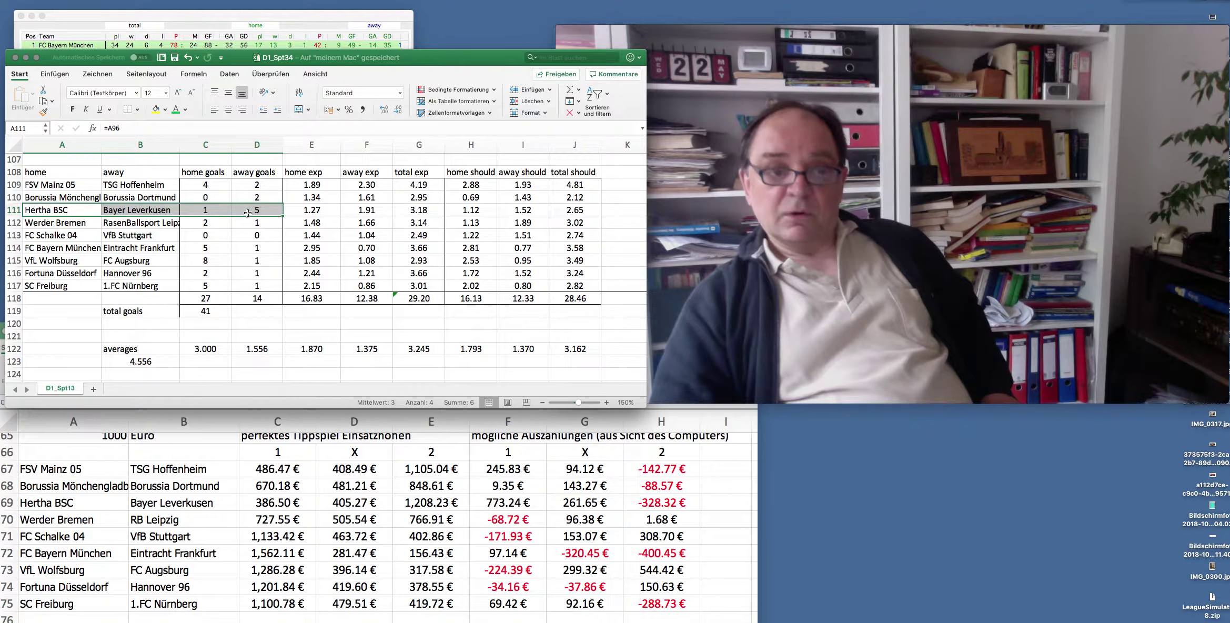
Compare the Hertha BSC and Bayer Leverkusen actual goals in C111:D111 with the expected goals in E111:F111 and the should goals in H111:I111.
{"action": "left_click", "coordinate": [191, 210]}
{"action": "key", "text": "shift+Right"}
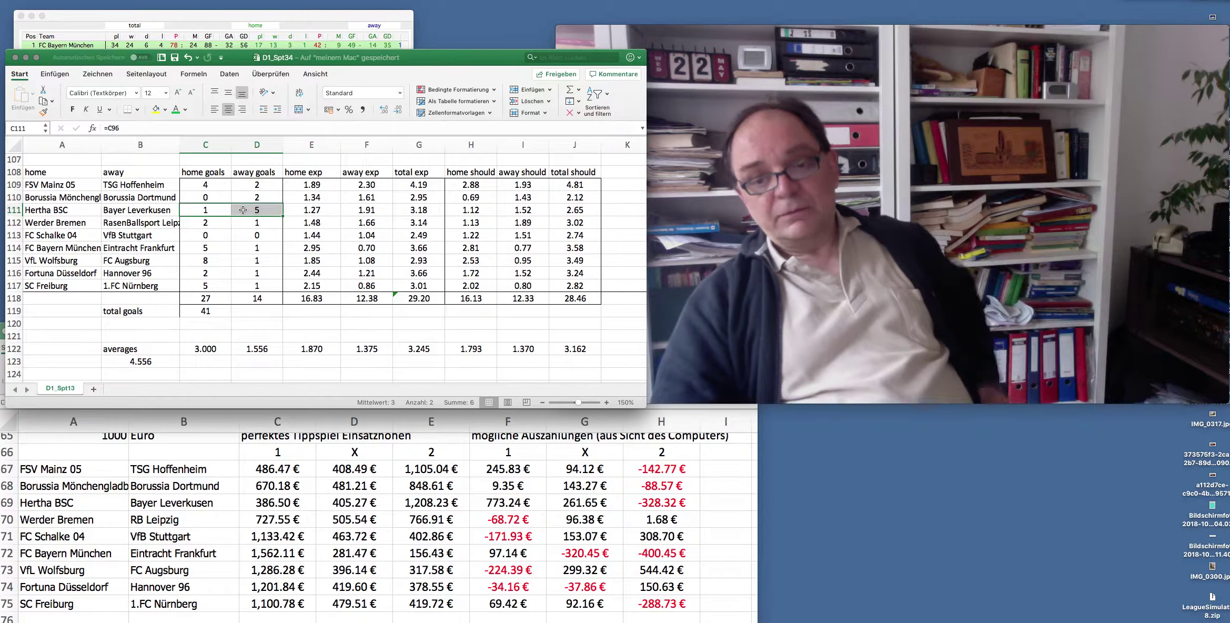
{"action": "left_click_drag", "start_coordinate": [76, 211], "coordinate": [116, 210]}
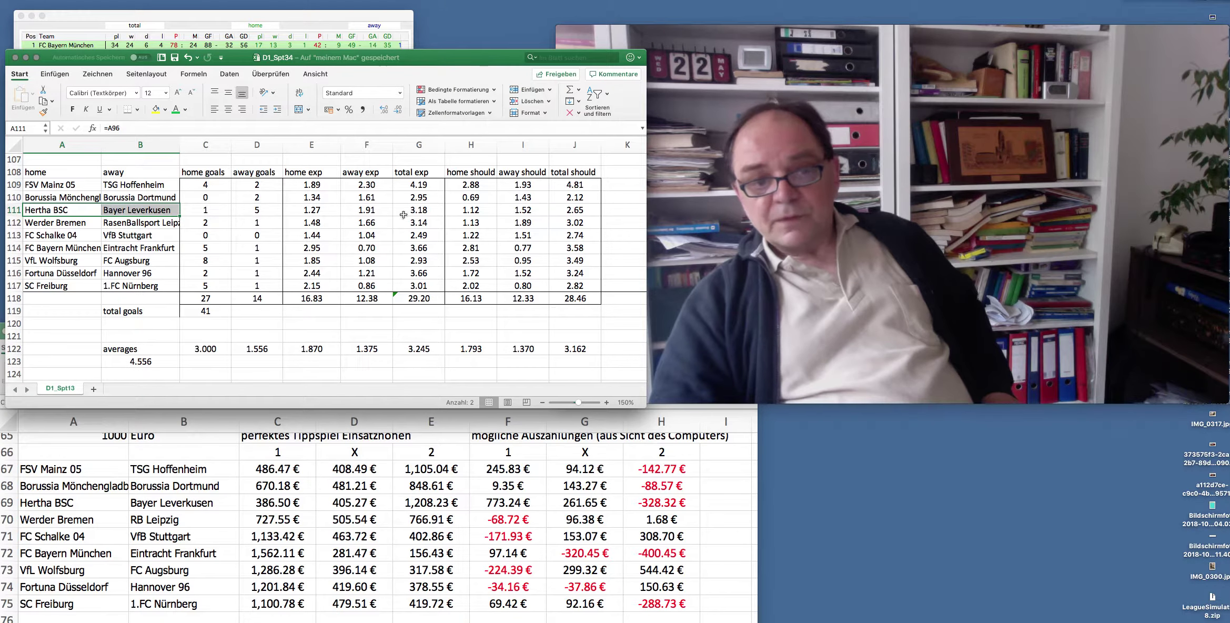
{"action": "left_click_drag", "start_coordinate": [310, 210], "coordinate": [359, 210]}
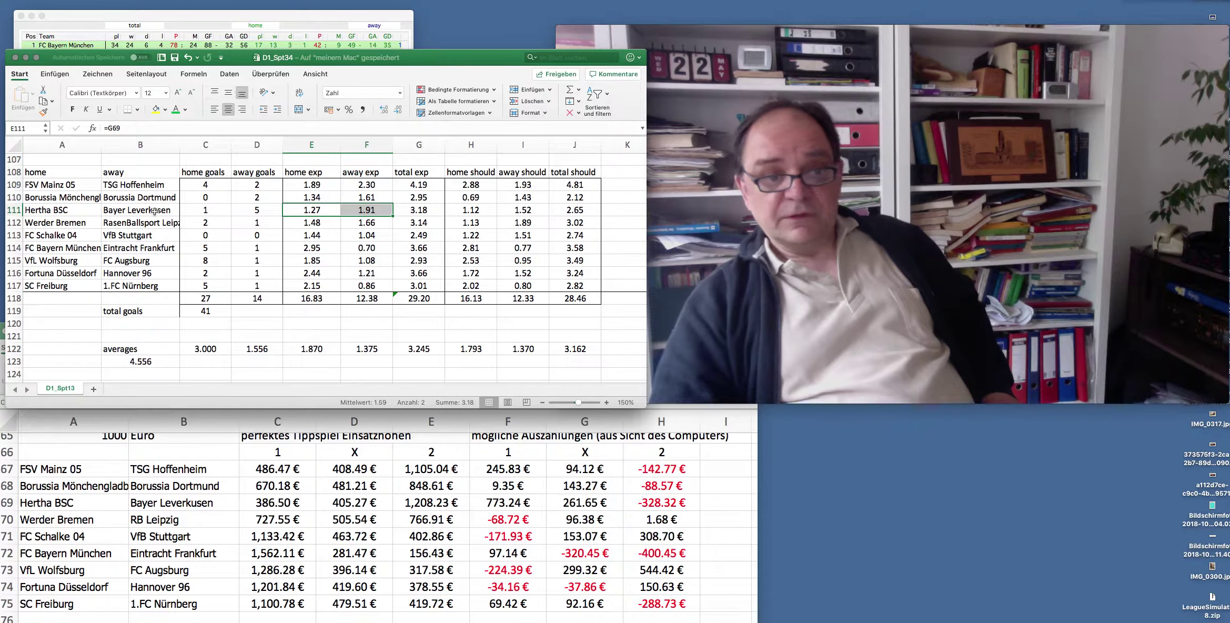
{"action": "left_click_drag", "start_coordinate": [194, 213], "coordinate": [365, 214]}
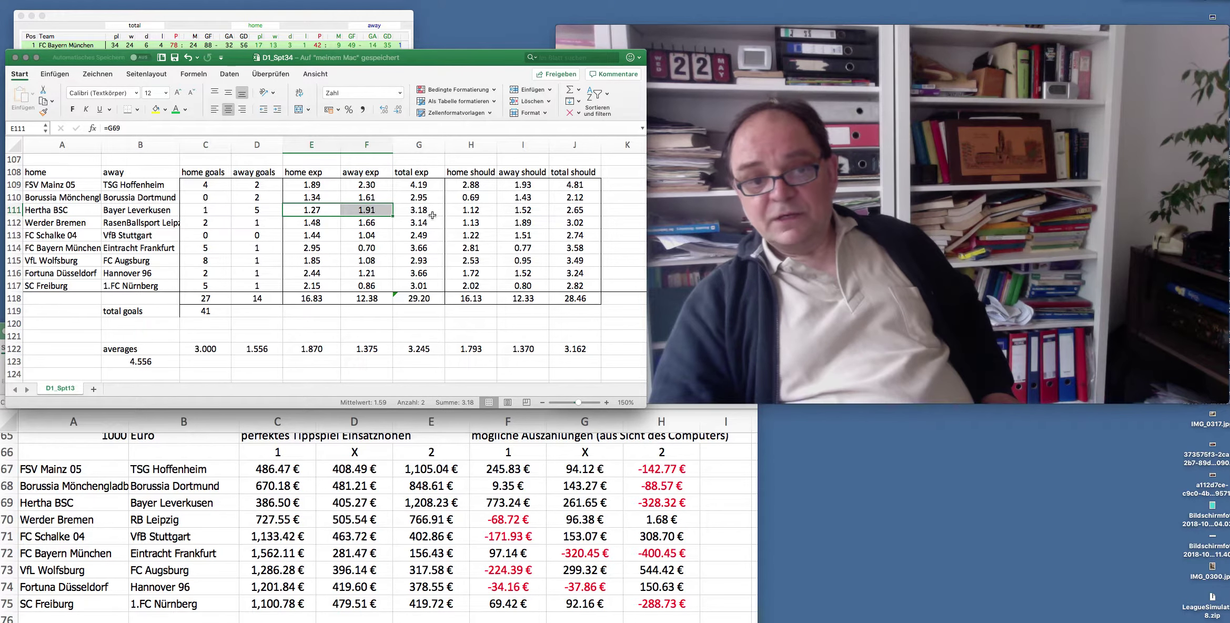
{"action": "left_click_drag", "start_coordinate": [464, 213], "coordinate": [518, 212]}
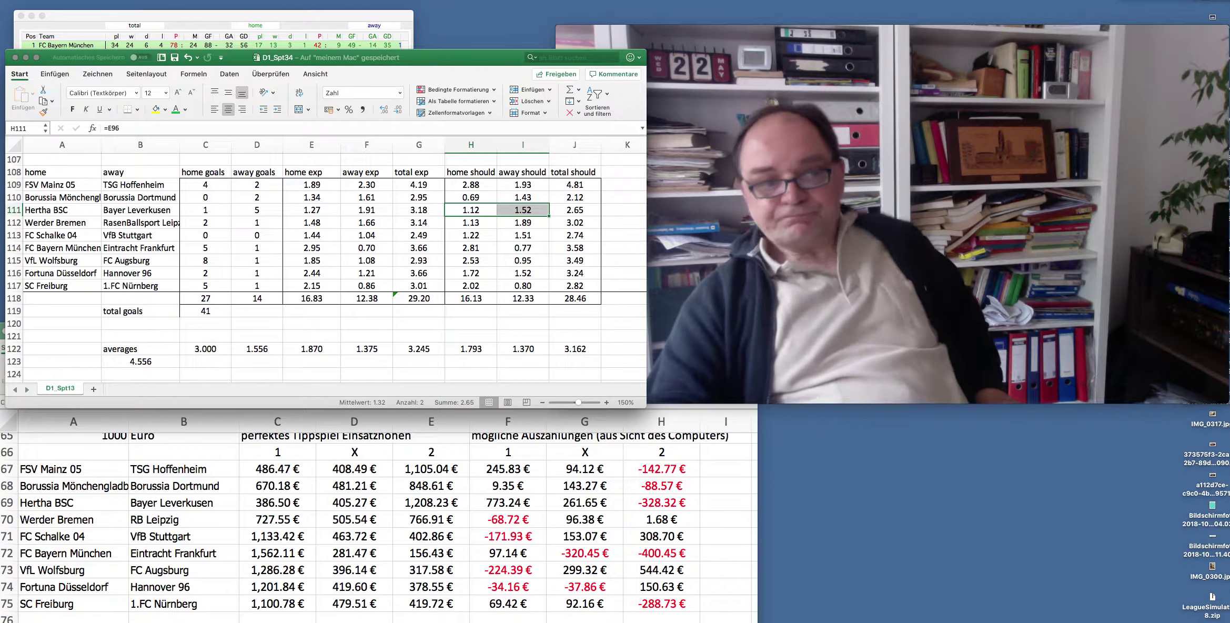
Alternate between the Hertha BSC match's expected goals in E111:F111 and its should goals in H111:I111 to compare them again.
{"action": "left_click_drag", "start_coordinate": [312, 210], "coordinate": [348, 209]}
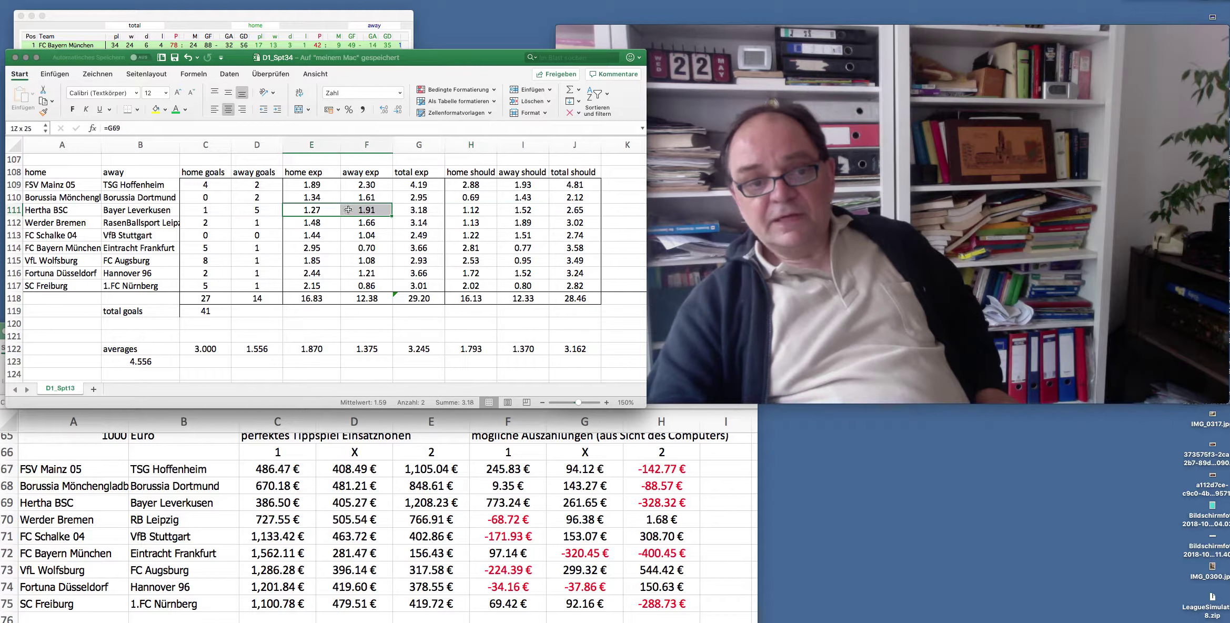
{"action": "left_click_drag", "start_coordinate": [469, 210], "coordinate": [515, 208]}
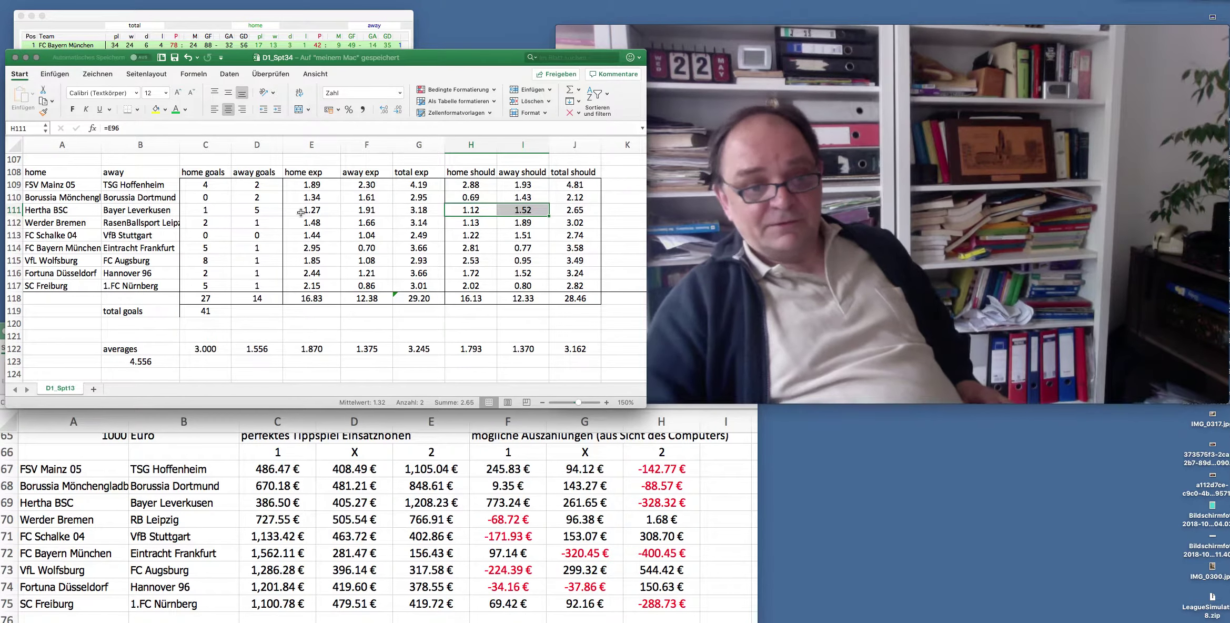
{"action": "left_click_drag", "start_coordinate": [300, 212], "coordinate": [353, 213]}
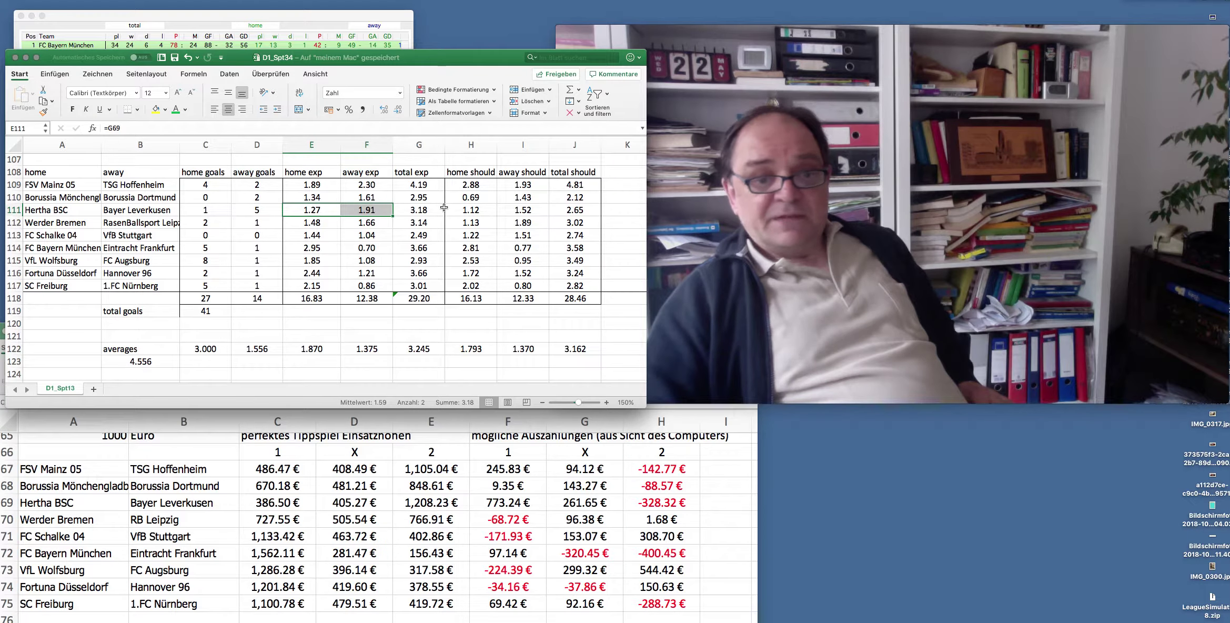
{"action": "left_click_drag", "start_coordinate": [466, 210], "coordinate": [519, 210]}
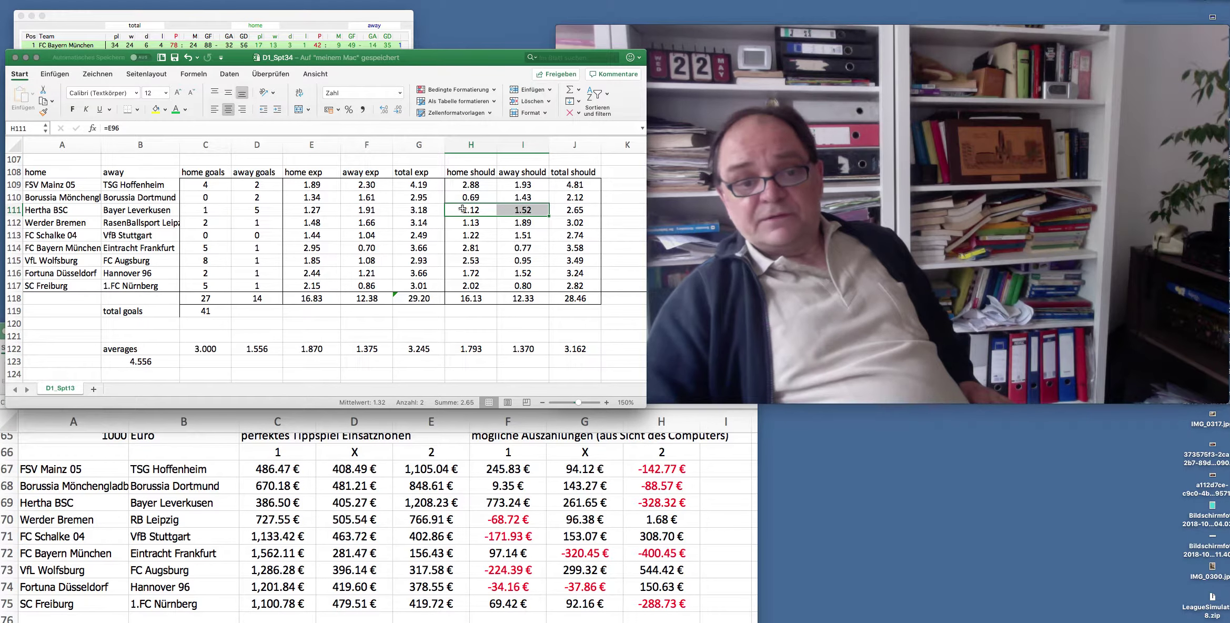
{"action": "left_click_drag", "start_coordinate": [301, 208], "coordinate": [347, 209]}
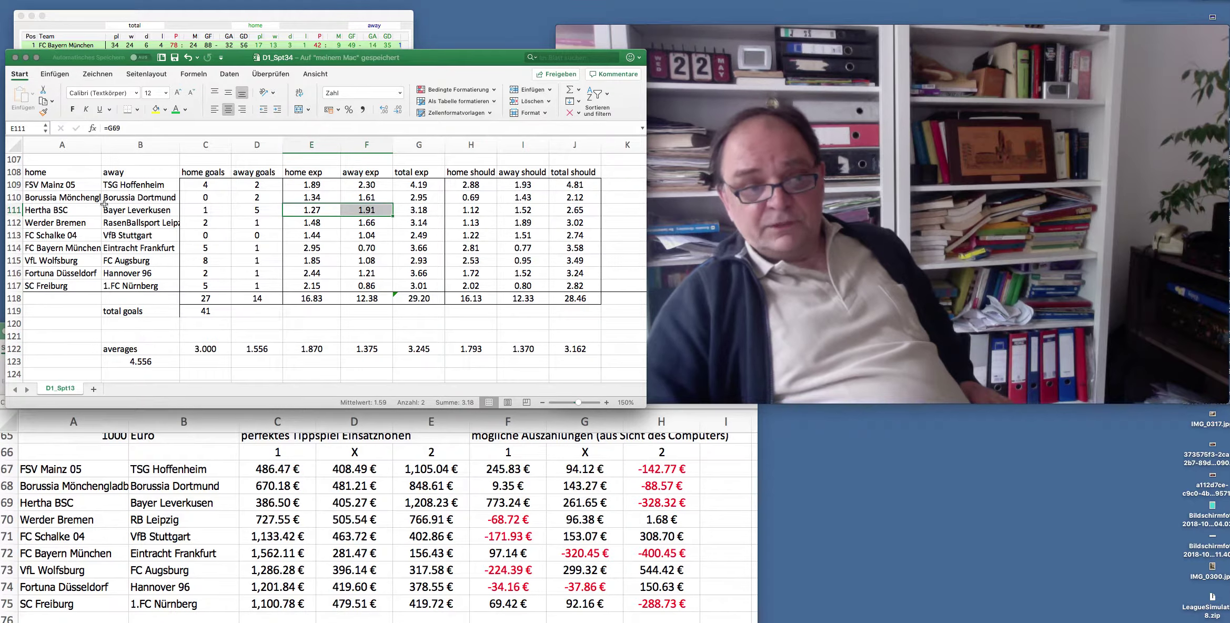
Check Hertha BSC's home goals in C111 and Bayer Leverkusen's should goals in I111, and recheck the match's expected and should goal pairs.
{"action": "left_click", "coordinate": [204, 212]}
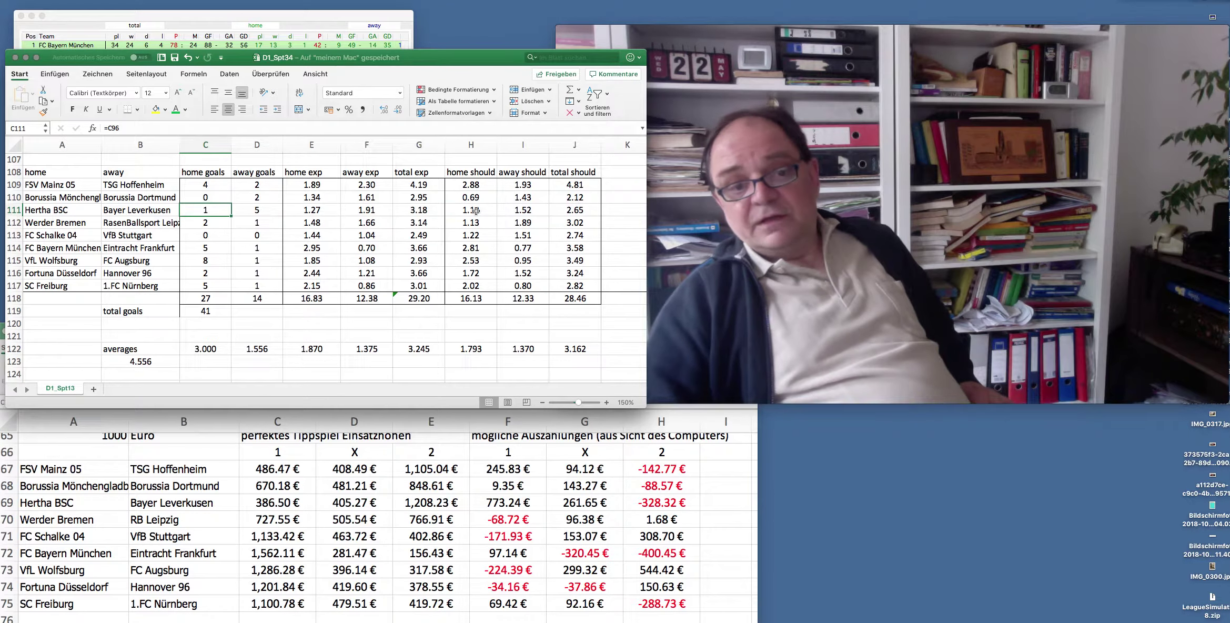
{"action": "left_click", "coordinate": [526, 211]}
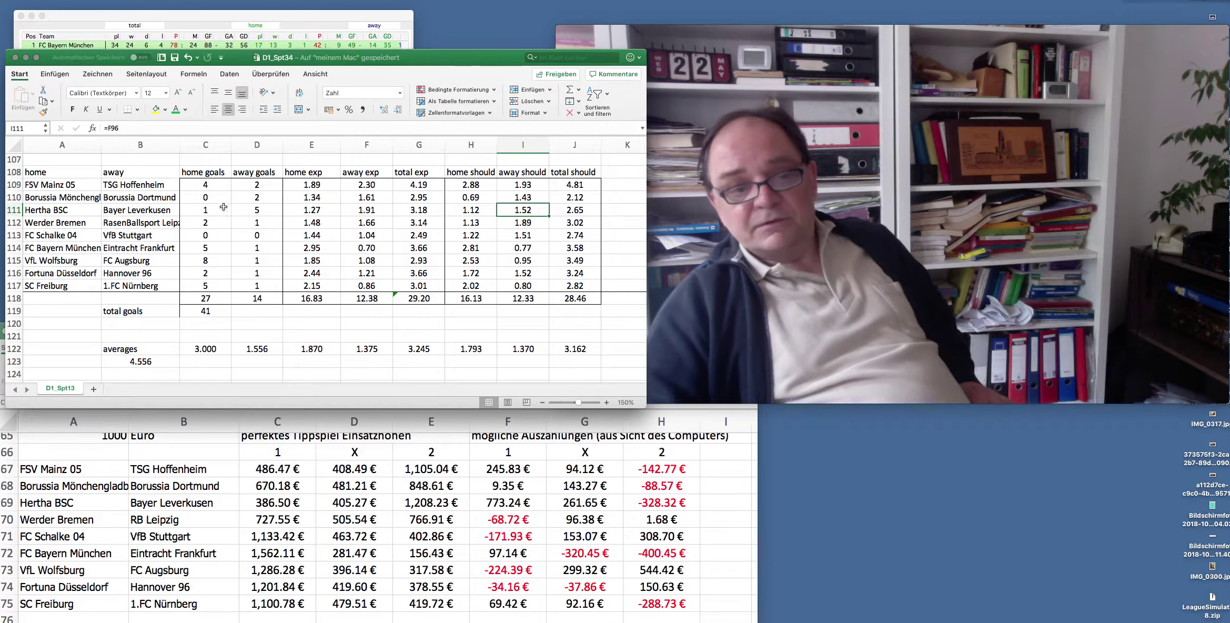
{"action": "left_click_drag", "start_coordinate": [213, 211], "coordinate": [344, 213]}
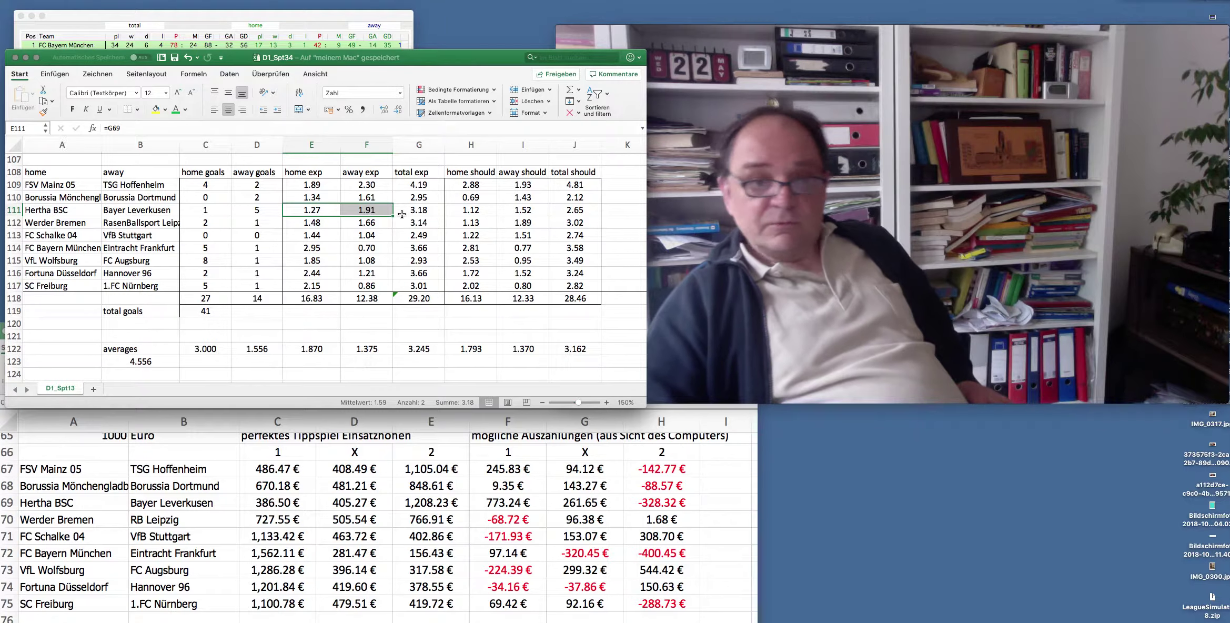
{"action": "left_click", "coordinate": [468, 212]}
{"action": "left_click_drag", "start_coordinate": [469, 212], "coordinate": [523, 211]}
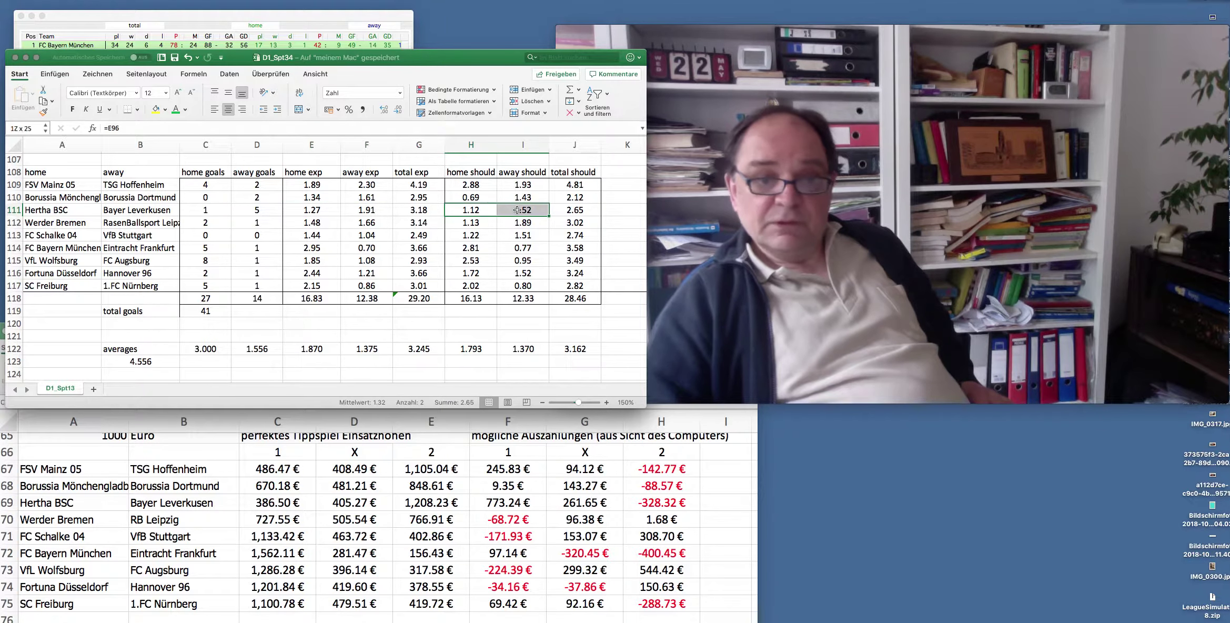
{"action": "left_click_drag", "start_coordinate": [298, 210], "coordinate": [363, 211]}
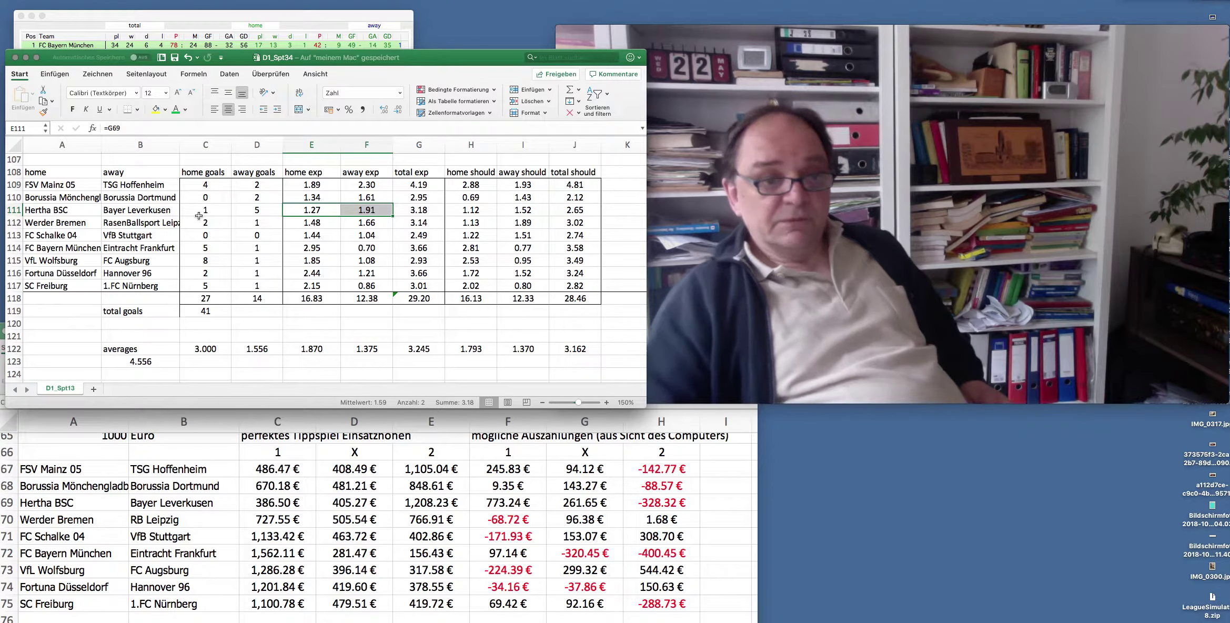
{"action": "left_click_drag", "start_coordinate": [199, 223], "coordinate": [366, 222]}
{"action": "left_click_drag", "start_coordinate": [203, 210], "coordinate": [370, 211]}
{"action": "left_click_drag", "start_coordinate": [472, 211], "coordinate": [510, 212]}
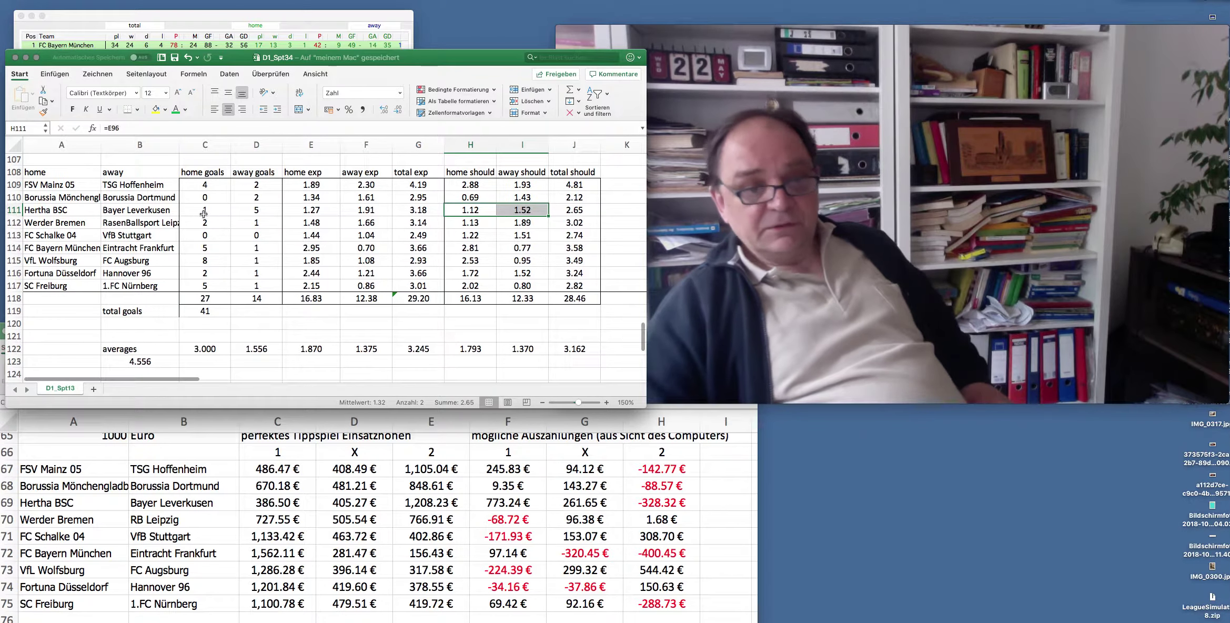
Compare the Werder Bremen match's actual goals in C112:D112 with its expected goals in E112:F112 and should goals in H112:I112.
{"action": "left_click_drag", "start_coordinate": [197, 220], "coordinate": [245, 224]}
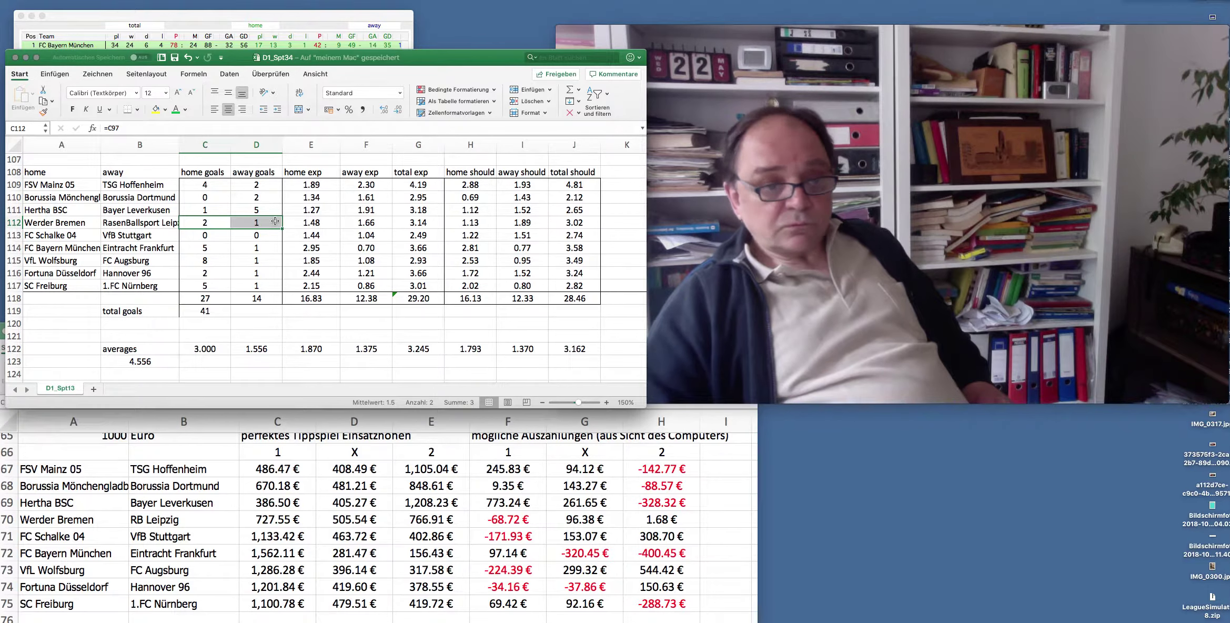
{"action": "left_click_drag", "start_coordinate": [470, 226], "coordinate": [501, 225]}
{"action": "left_click_drag", "start_coordinate": [303, 223], "coordinate": [346, 219]}
{"action": "left_click_drag", "start_coordinate": [191, 222], "coordinate": [248, 222]}
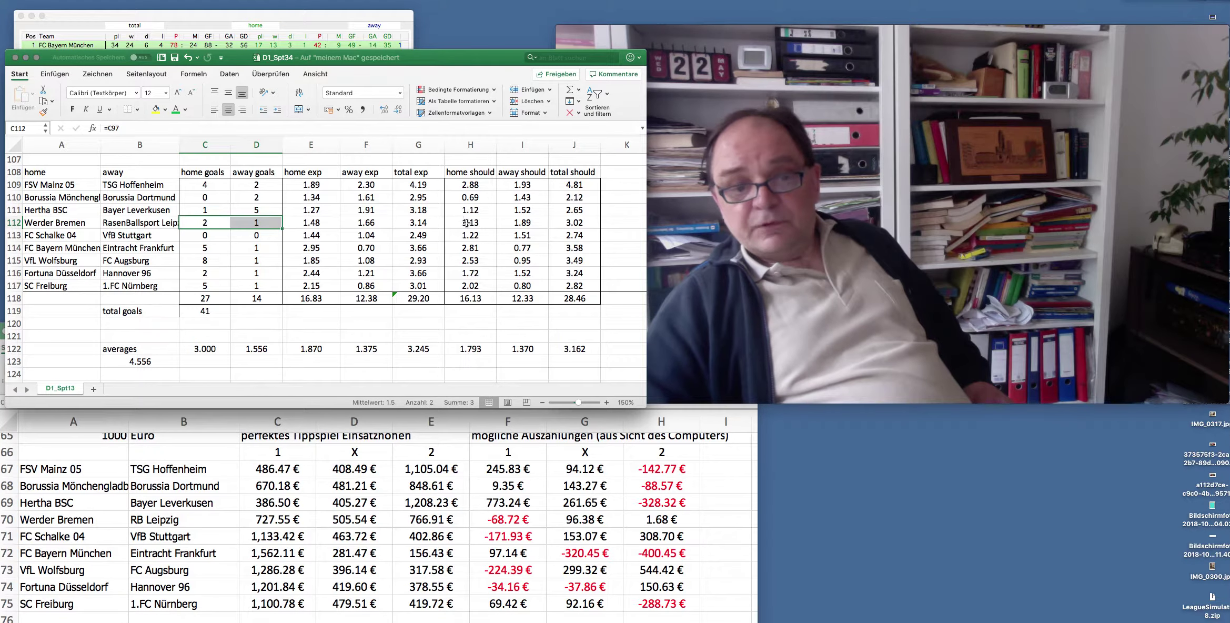
{"action": "left_click_drag", "start_coordinate": [467, 223], "coordinate": [504, 224]}
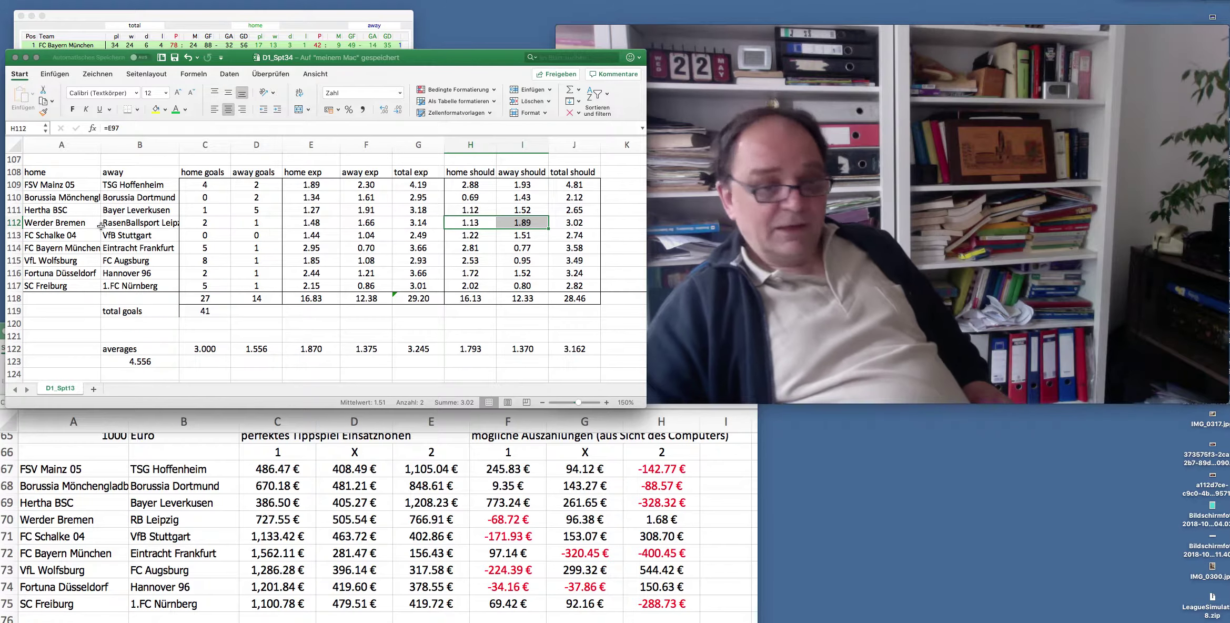
Go through Werder Bremen's actual, expected and should goals in row 112 once more, ending on the home expectation in E112.
{"action": "left_click_drag", "start_coordinate": [206, 223], "coordinate": [350, 224]}
{"action": "left_click_drag", "start_coordinate": [196, 222], "coordinate": [239, 223]}
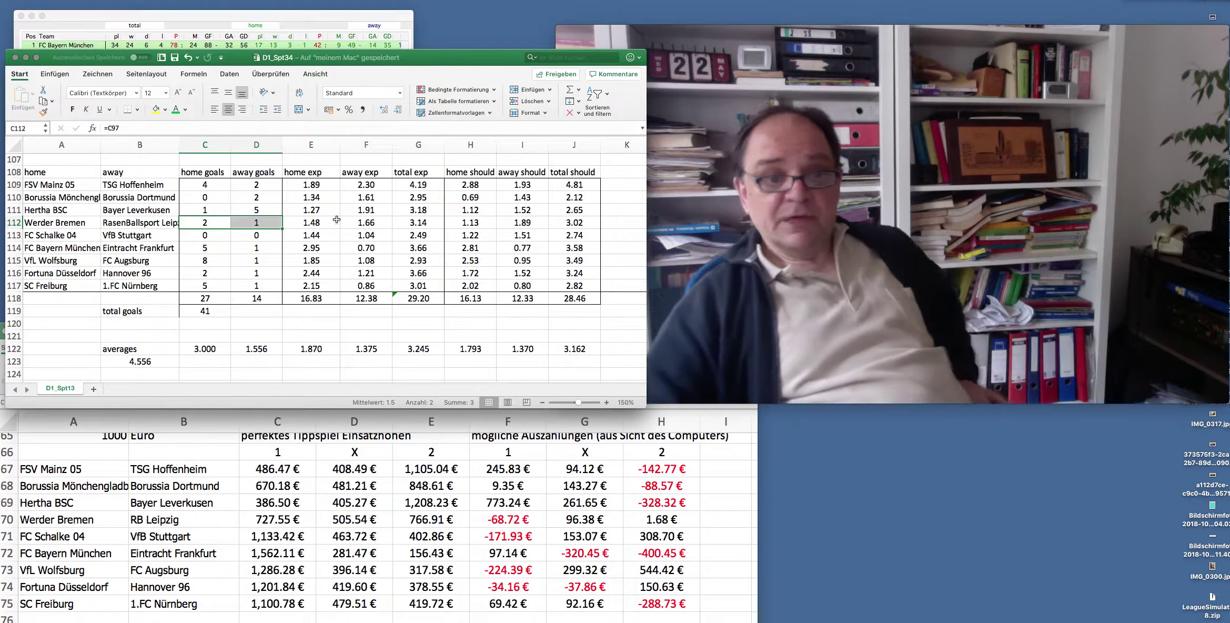
{"action": "left_click_drag", "start_coordinate": [314, 222], "coordinate": [366, 223]}
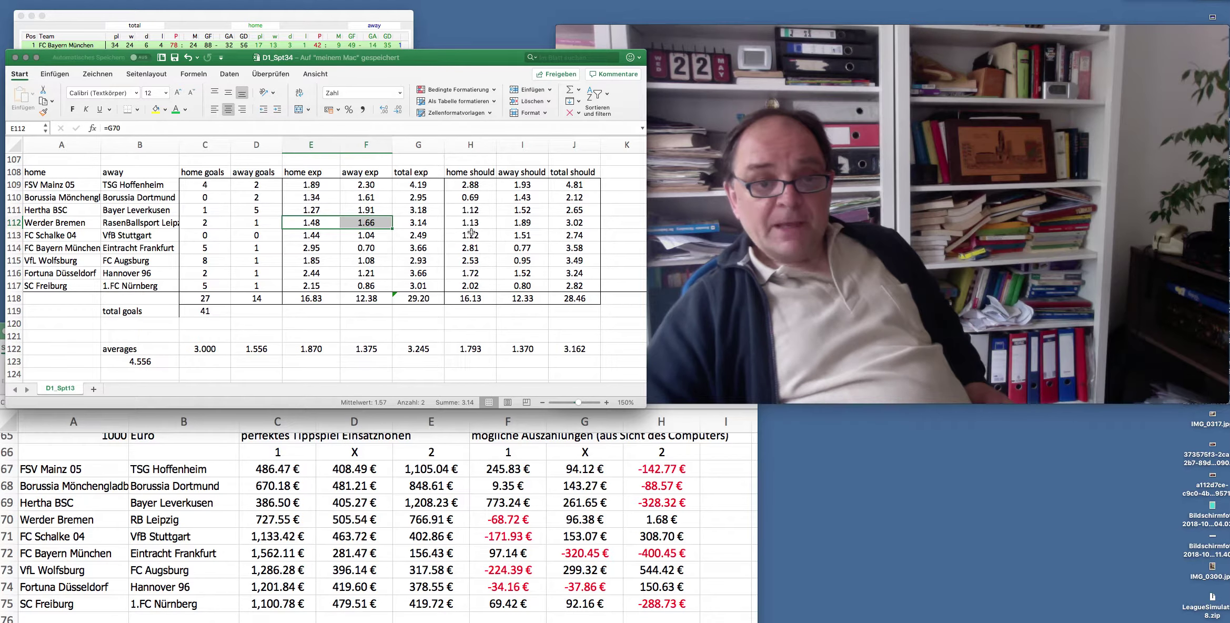
{"action": "left_click_drag", "start_coordinate": [470, 223], "coordinate": [506, 223]}
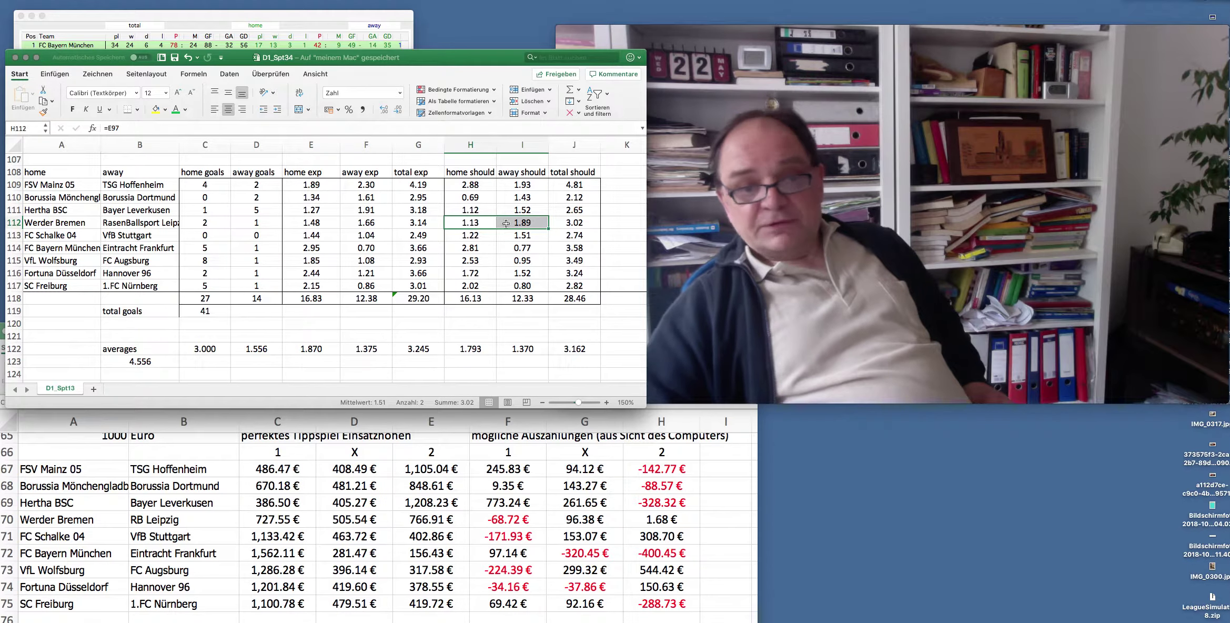
{"action": "left_click", "coordinate": [314, 222]}
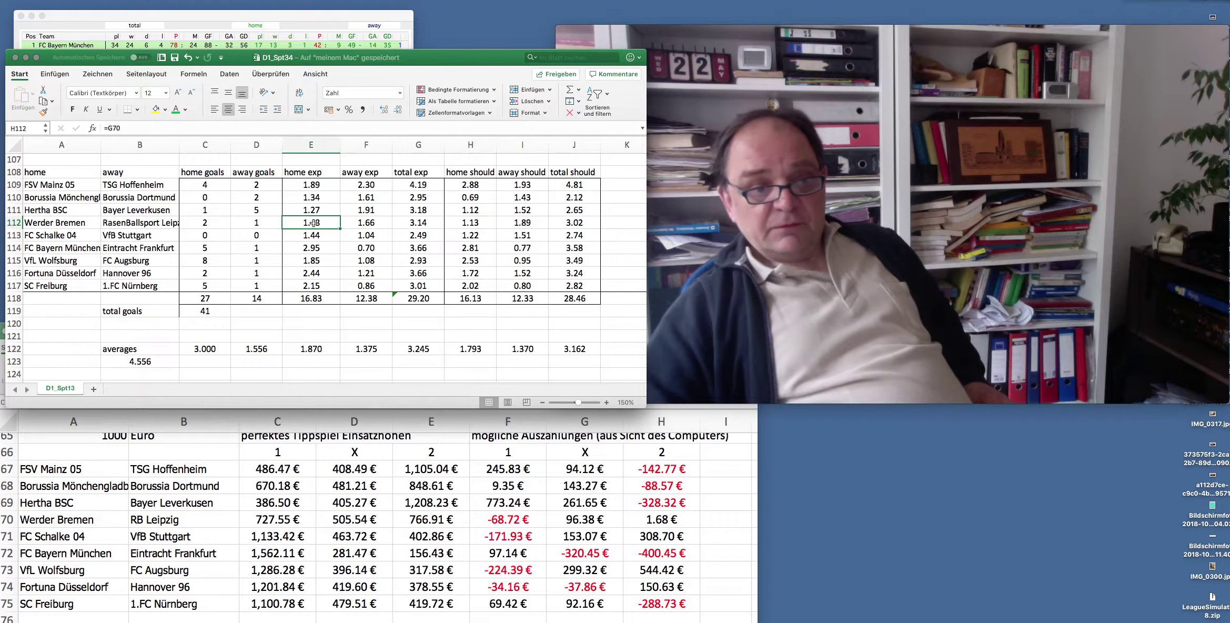
Select the Werder Bremen match's actual goals in C112:D112, and consult the league standings window before returning to the D1_Spt34 workbook.
{"action": "left_click_drag", "start_coordinate": [186, 224], "coordinate": [235, 223]}
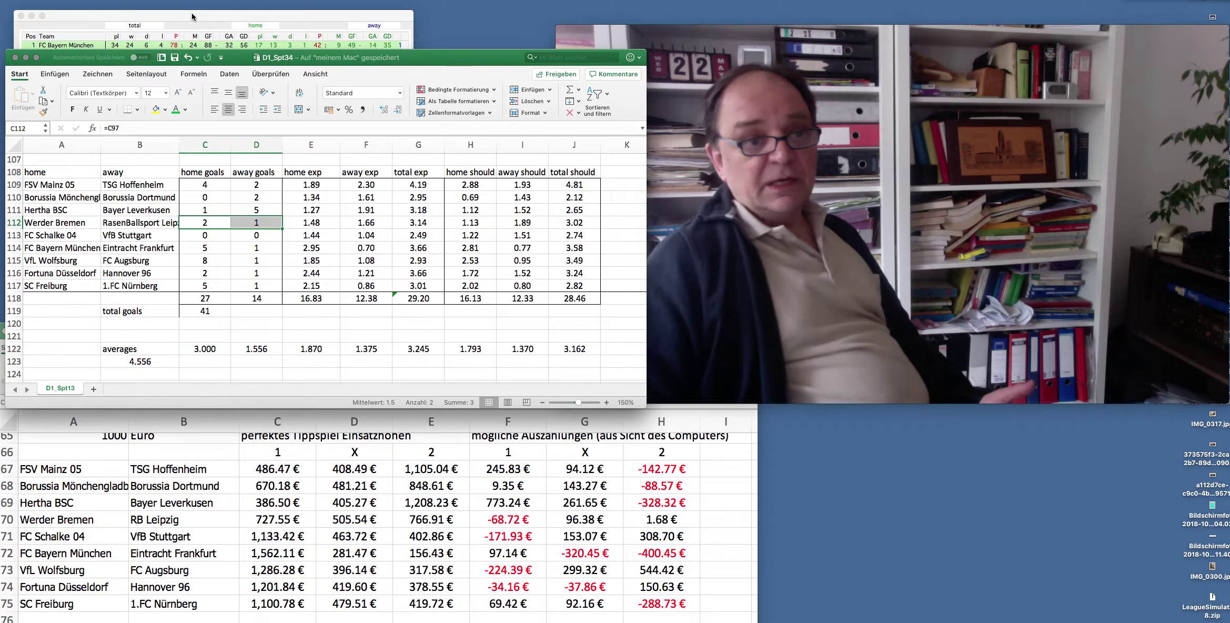
{"action": "left_click", "coordinate": [225, 37]}
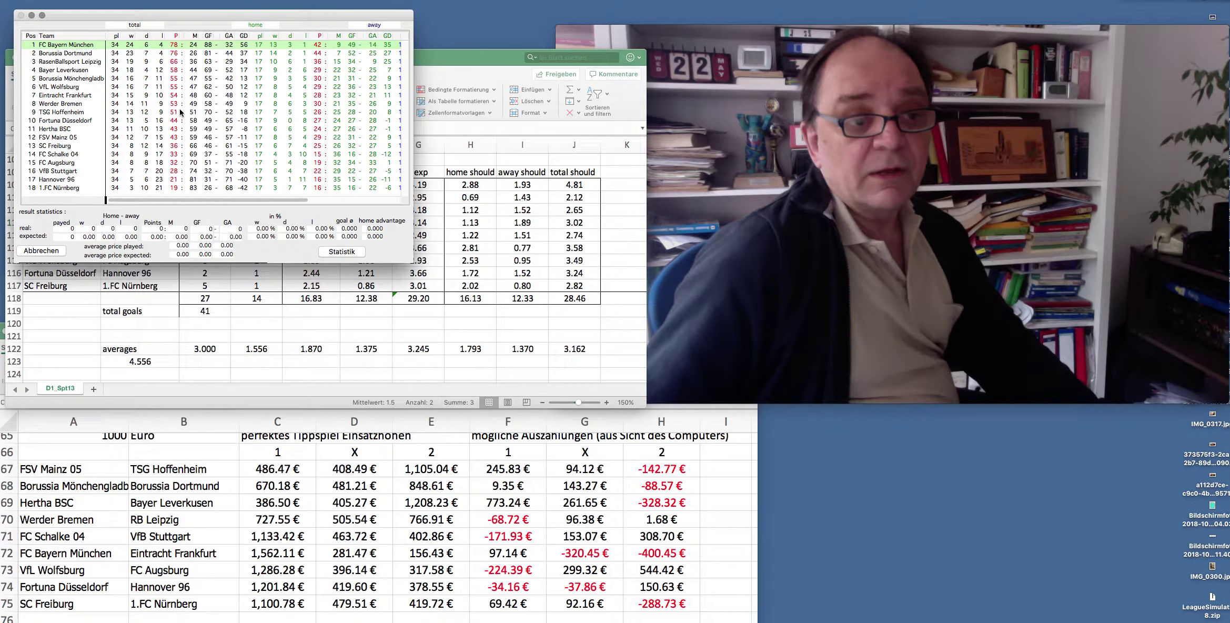
{"action": "left_click", "coordinate": [484, 61]}
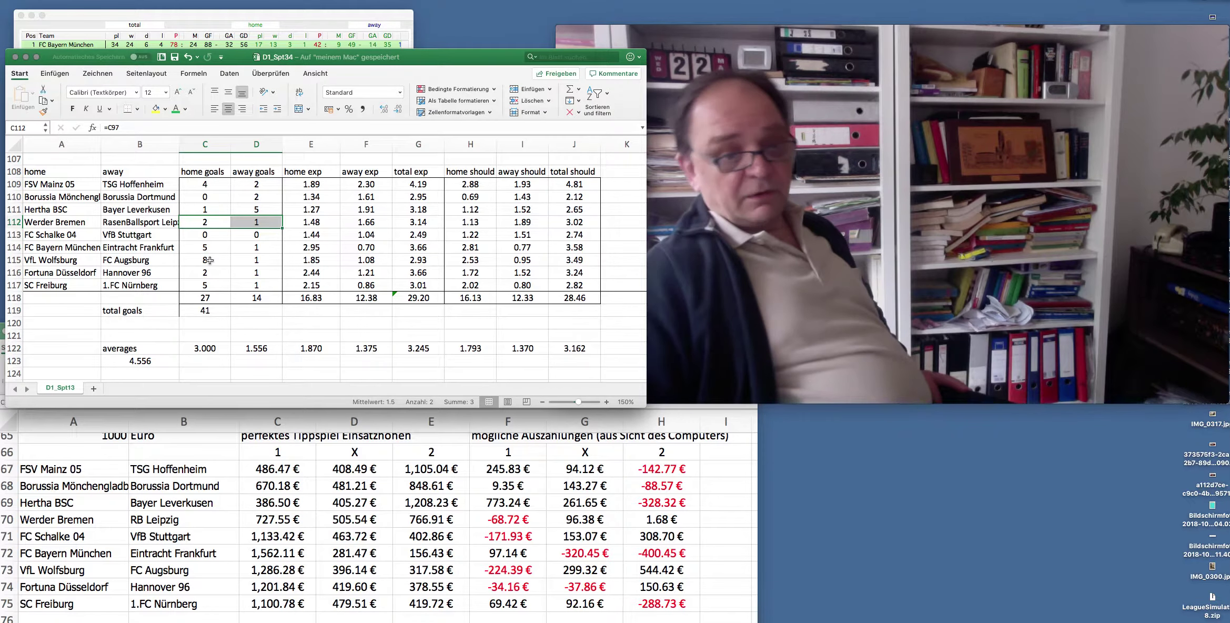
Compare the FC Schalke 04 match's actual goals in C113:D113 with its should goals in H113:I113 and expected goals in E113:F113.
{"action": "left_click_drag", "start_coordinate": [199, 260], "coordinate": [257, 260]}
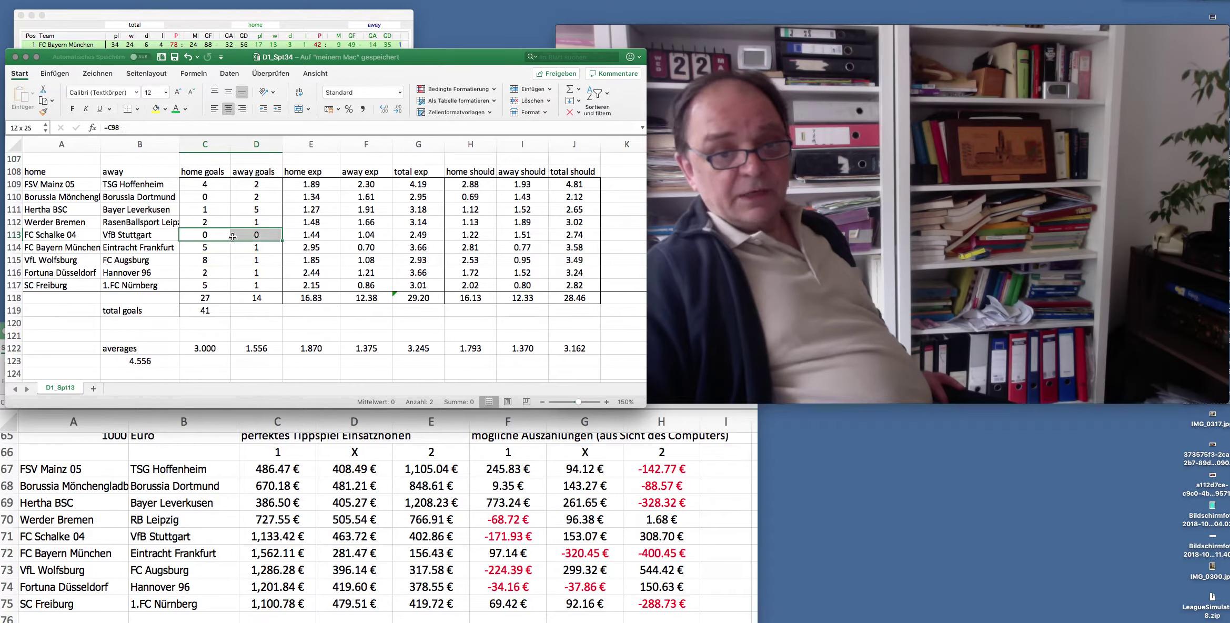
{"action": "left_click_drag", "start_coordinate": [458, 235], "coordinate": [524, 235]}
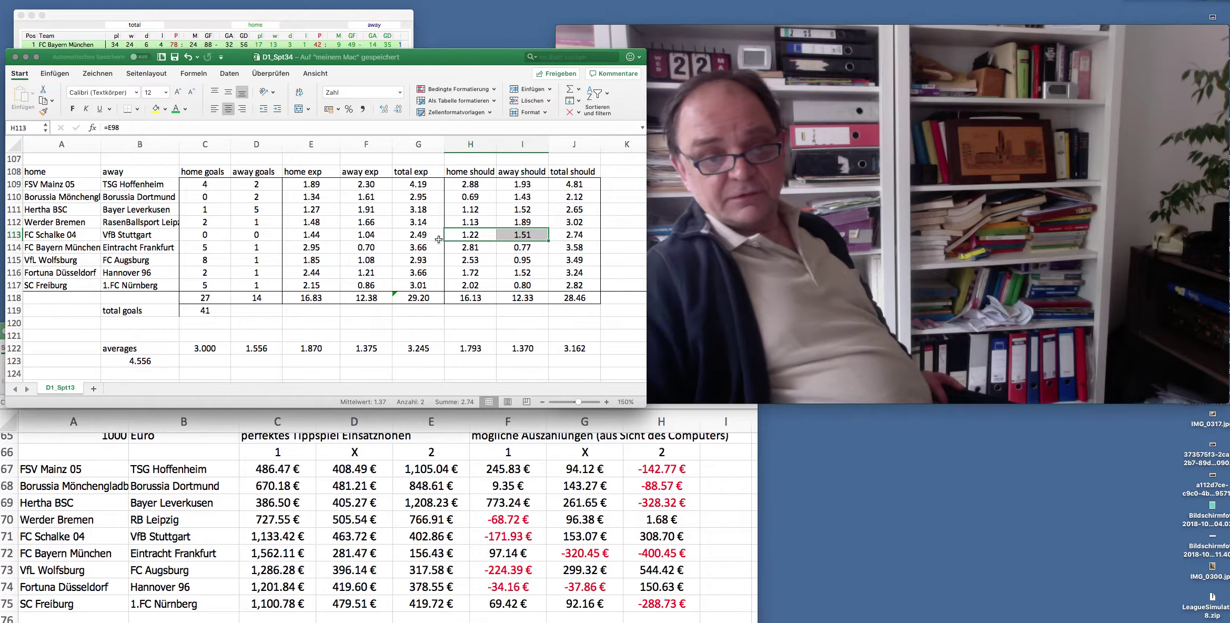
{"action": "left_click_drag", "start_coordinate": [465, 238], "coordinate": [524, 240]}
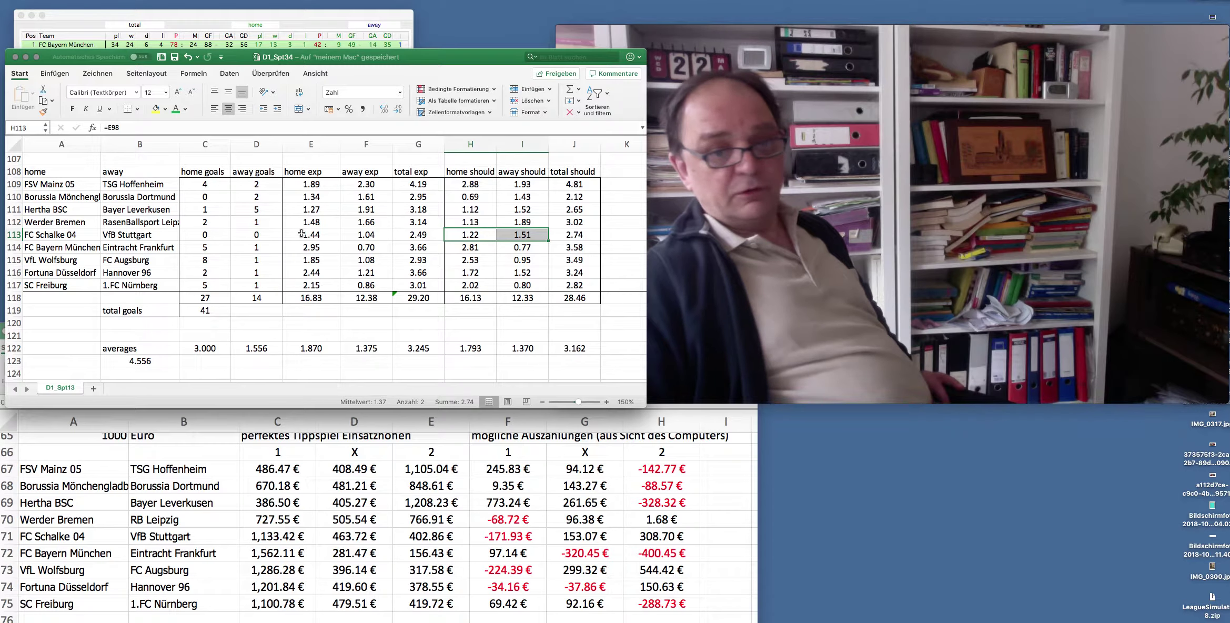
{"action": "left_click_drag", "start_coordinate": [302, 234], "coordinate": [519, 236]}
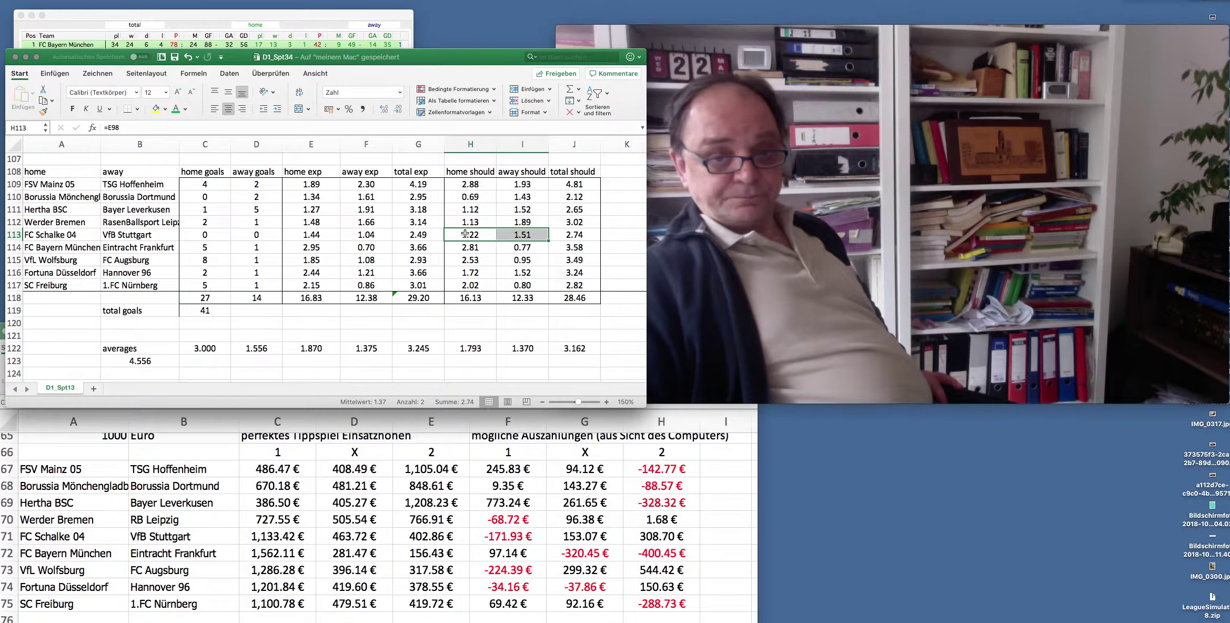
{"action": "left_click_drag", "start_coordinate": [465, 235], "coordinate": [520, 236]}
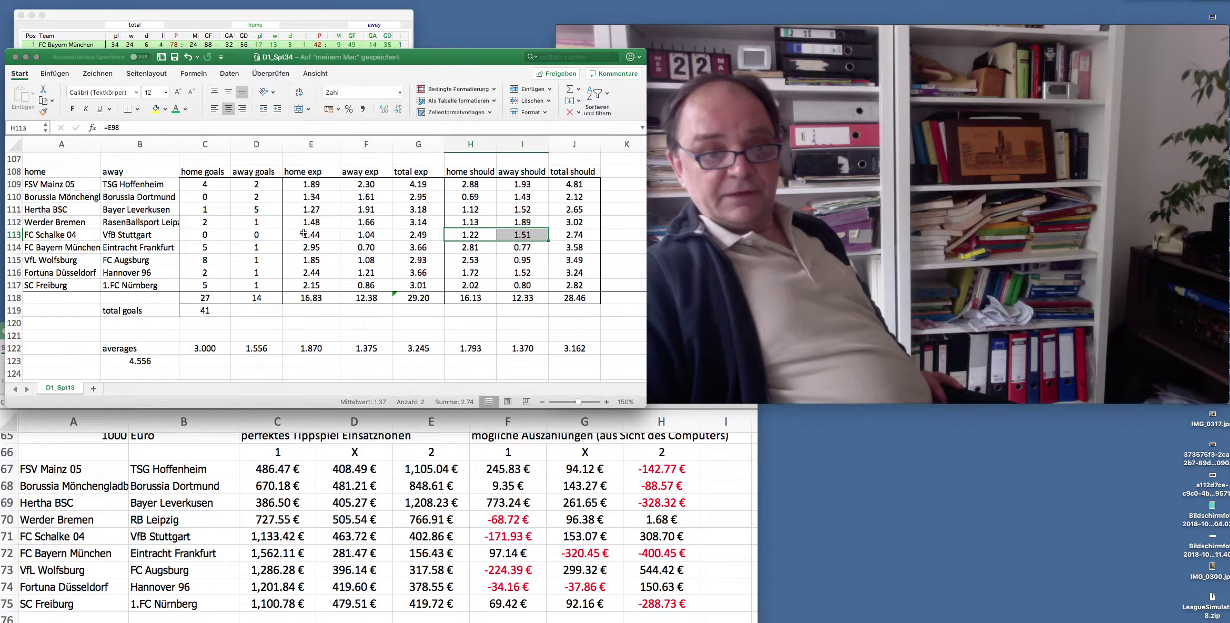
{"action": "left_click_drag", "start_coordinate": [303, 233], "coordinate": [353, 234]}
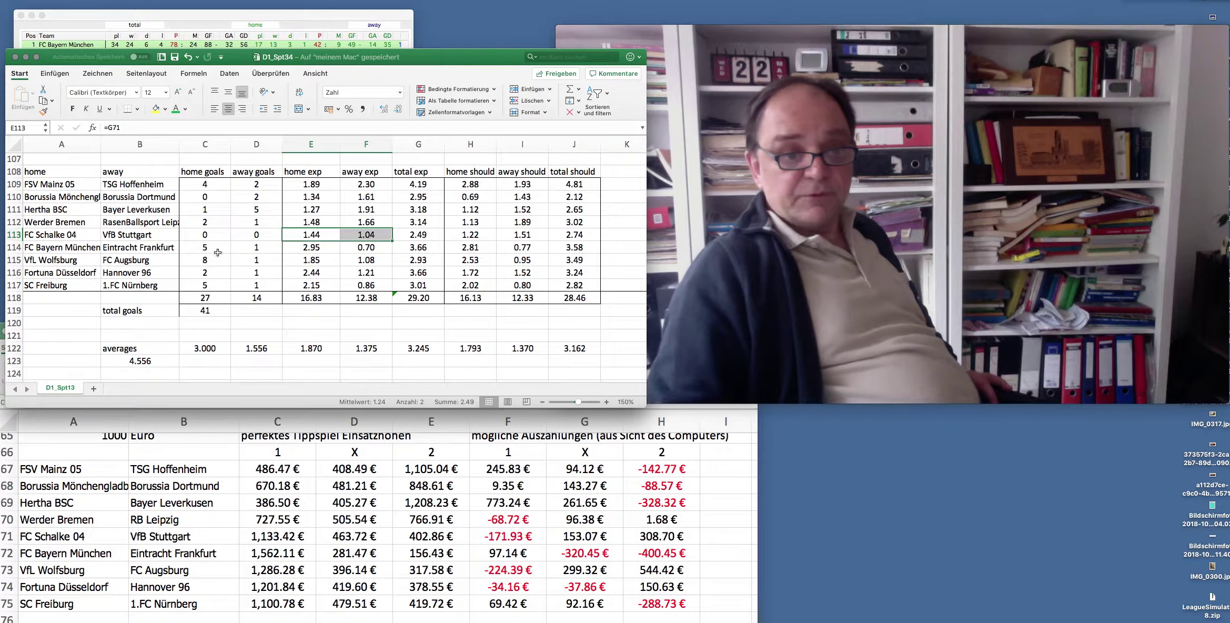
Select the FC Bayern München match's actual goals in C114:D114, and compare the VfL Wolfsburg match's actual, expected and should goals in row 115.
{"action": "left_click_drag", "start_coordinate": [205, 248], "coordinate": [263, 247]}
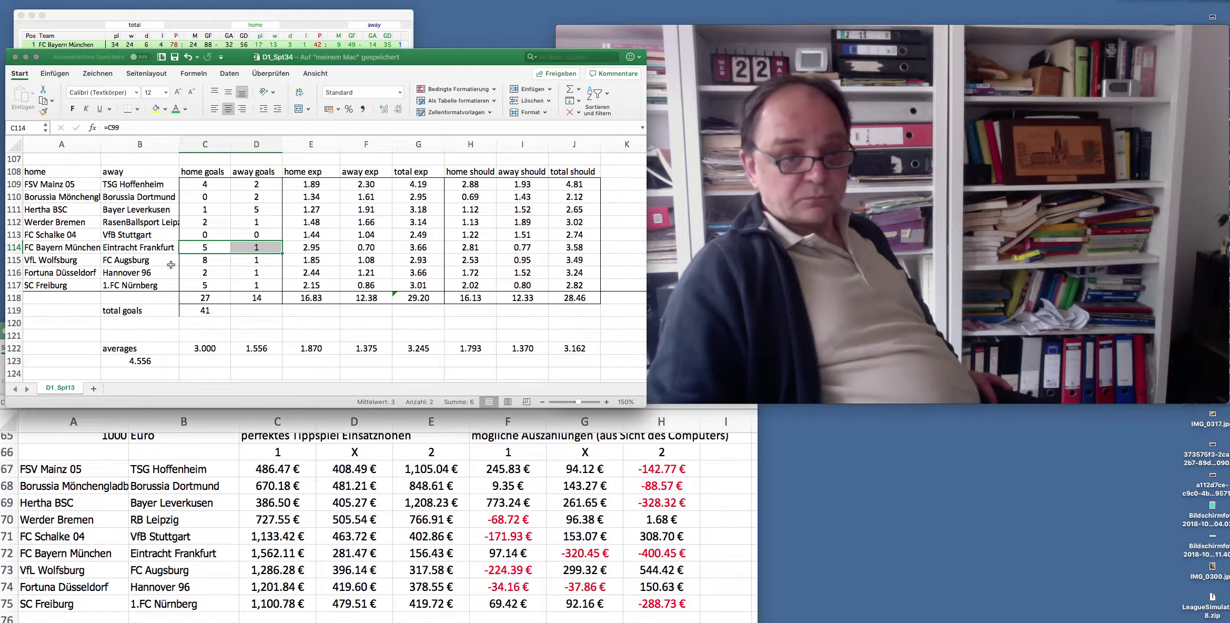
{"action": "left_click_drag", "start_coordinate": [200, 260], "coordinate": [243, 260]}
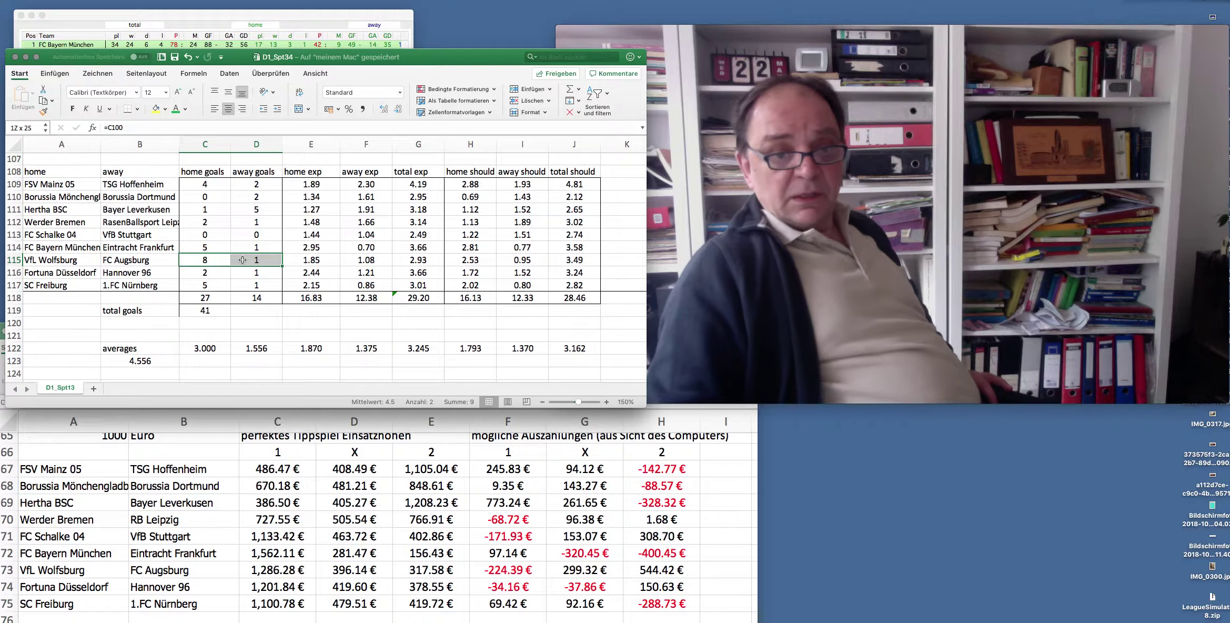
{"action": "left_click", "coordinate": [298, 258]}
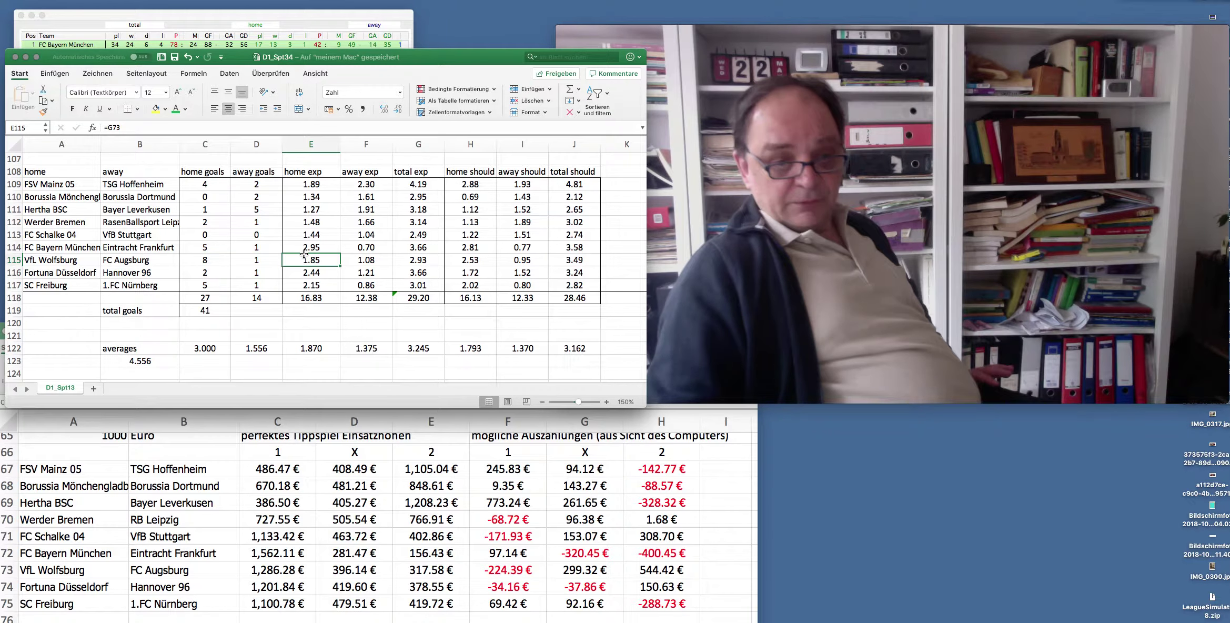
{"action": "left_click_drag", "start_coordinate": [310, 260], "coordinate": [378, 261]}
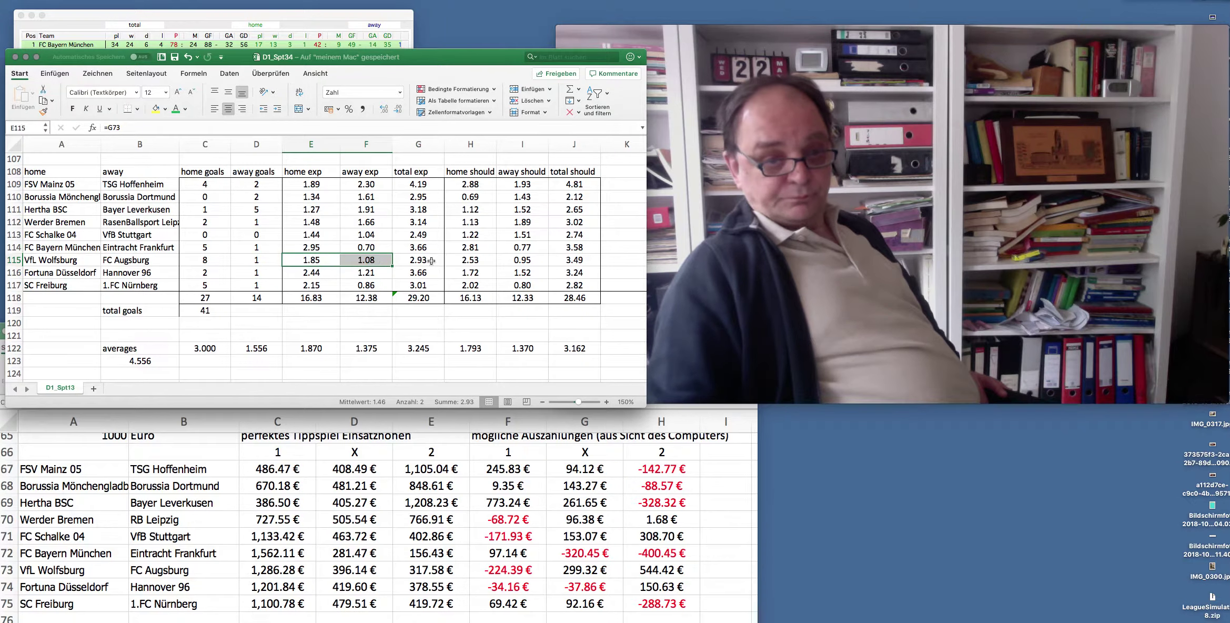
{"action": "left_click_drag", "start_coordinate": [461, 258], "coordinate": [515, 260]}
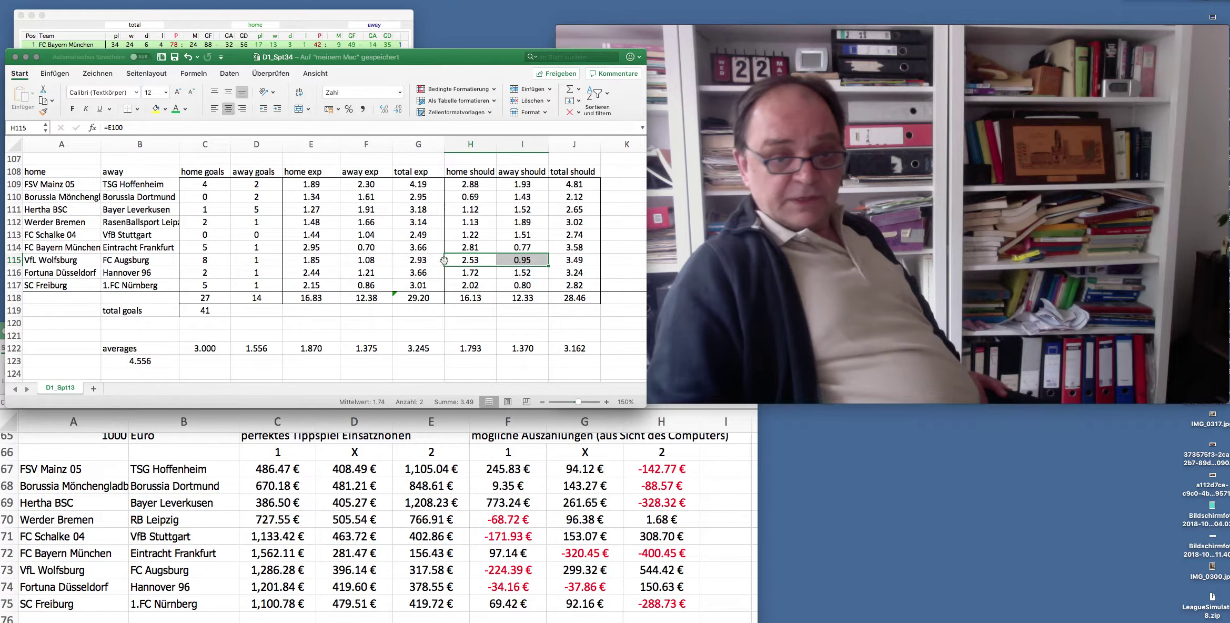
{"action": "left_click", "coordinate": [523, 260]}
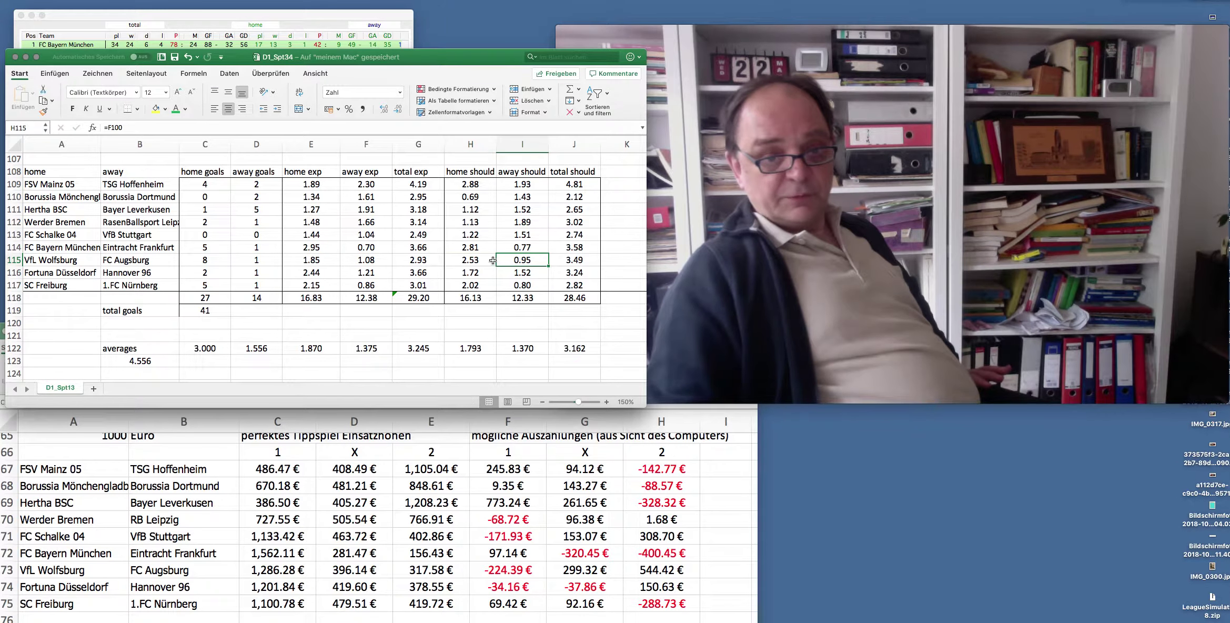
{"action": "left_click_drag", "start_coordinate": [493, 261], "coordinate": [469, 260]}
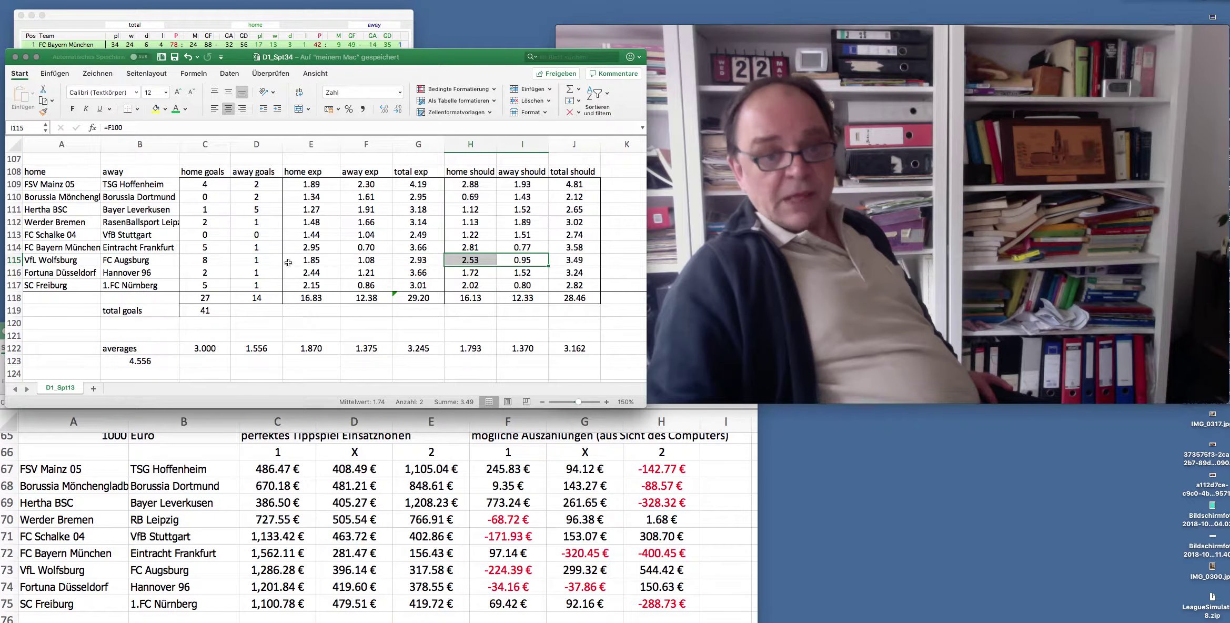
{"action": "left_click_drag", "start_coordinate": [288, 262], "coordinate": [363, 261]}
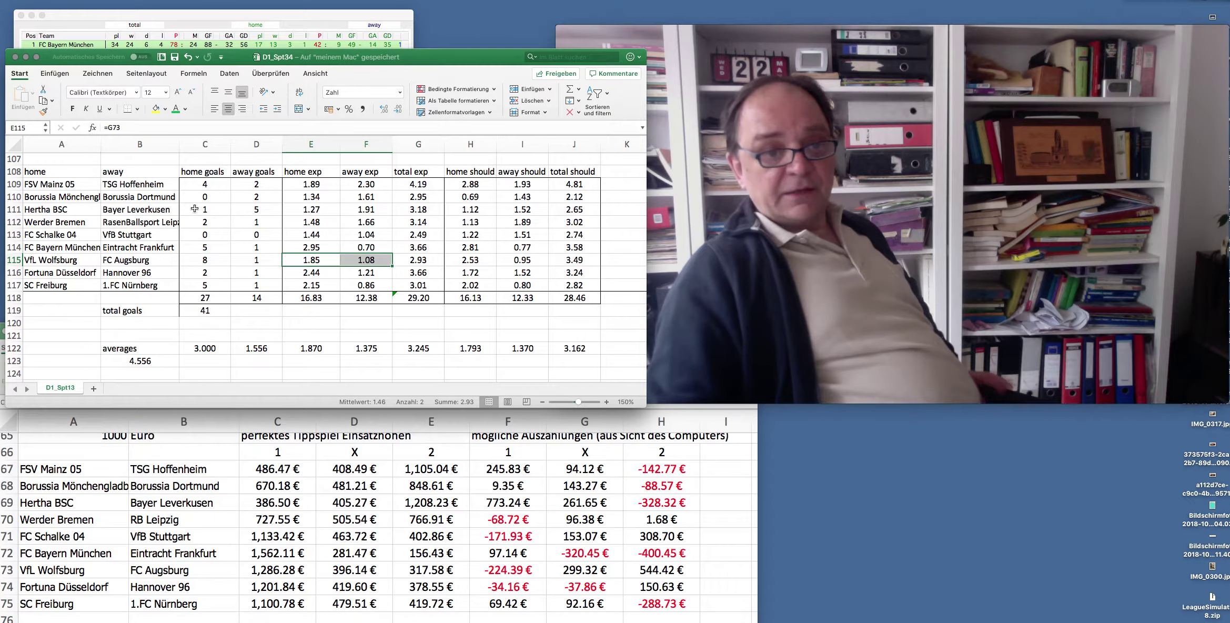
Compare the Hertha BSC result in C111:D111 with VfL Wolfsburg's result in C115:D115, and check the latter against the should goals in H115:I115.
{"action": "left_click_drag", "start_coordinate": [200, 209], "coordinate": [252, 210]}
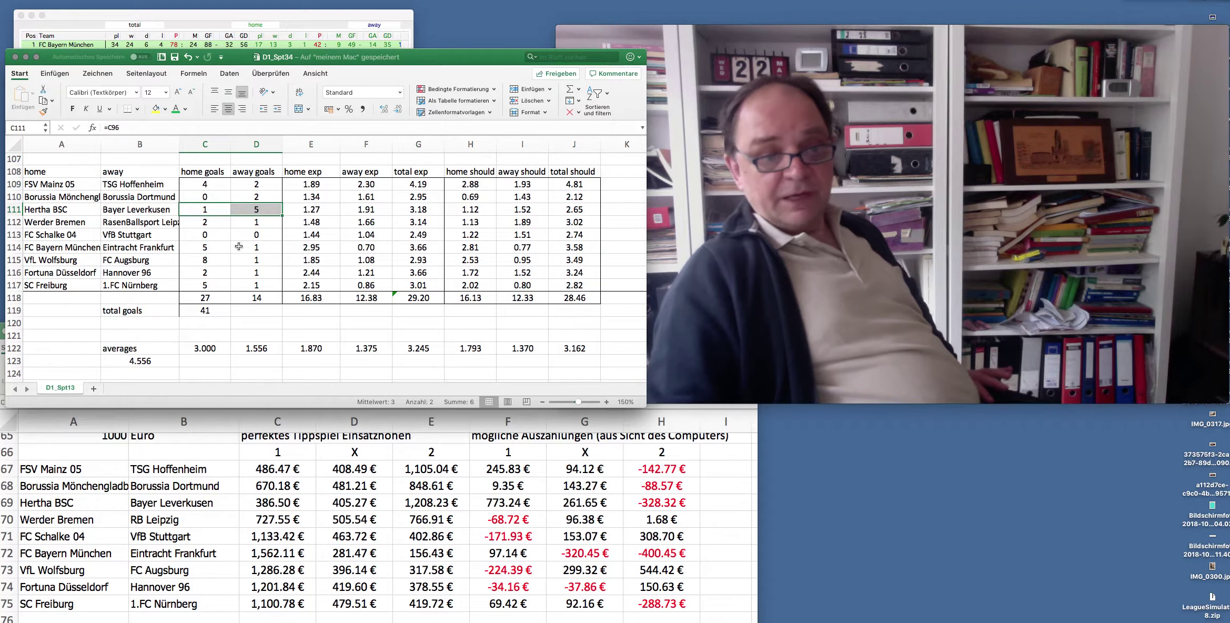
{"action": "left_click_drag", "start_coordinate": [205, 258], "coordinate": [253, 260]}
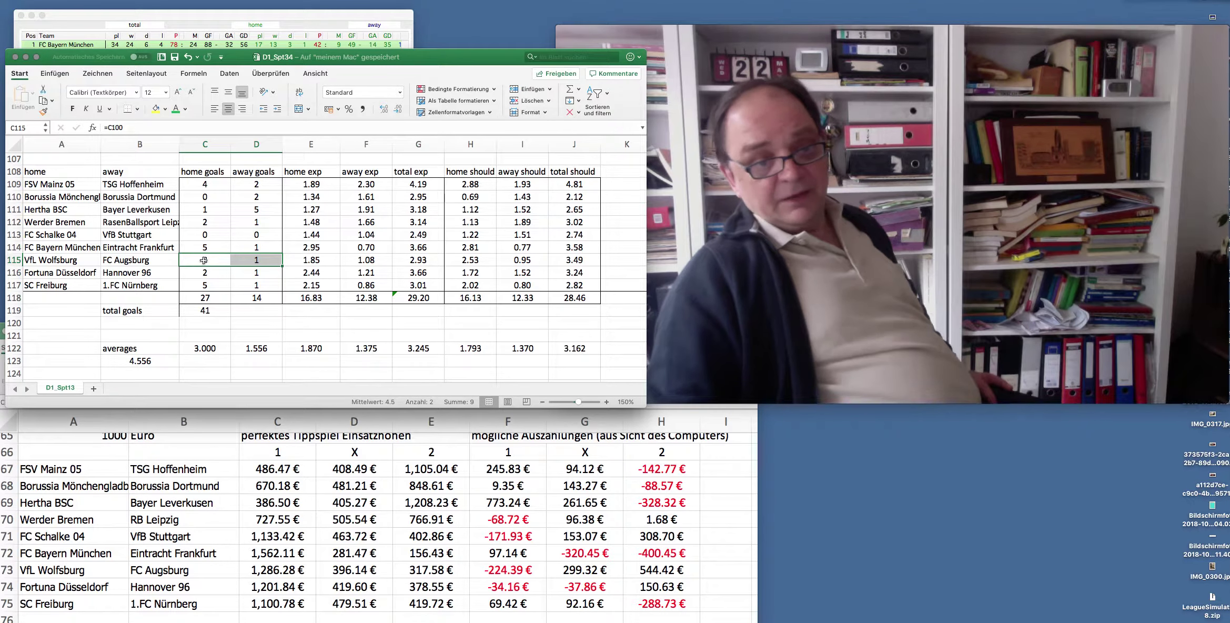
{"action": "left_click_drag", "start_coordinate": [212, 260], "coordinate": [343, 262]}
{"action": "left_click", "coordinate": [461, 262]}
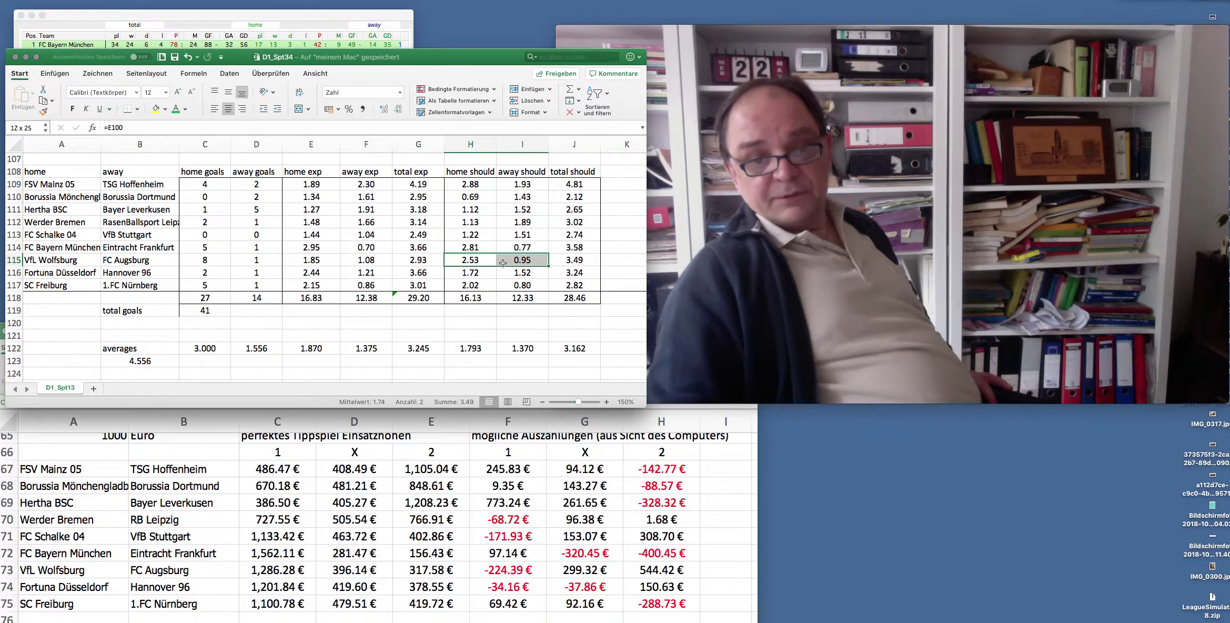
{"action": "left_click", "coordinate": [200, 262]}
{"action": "left_click_drag", "start_coordinate": [201, 261], "coordinate": [279, 260]}
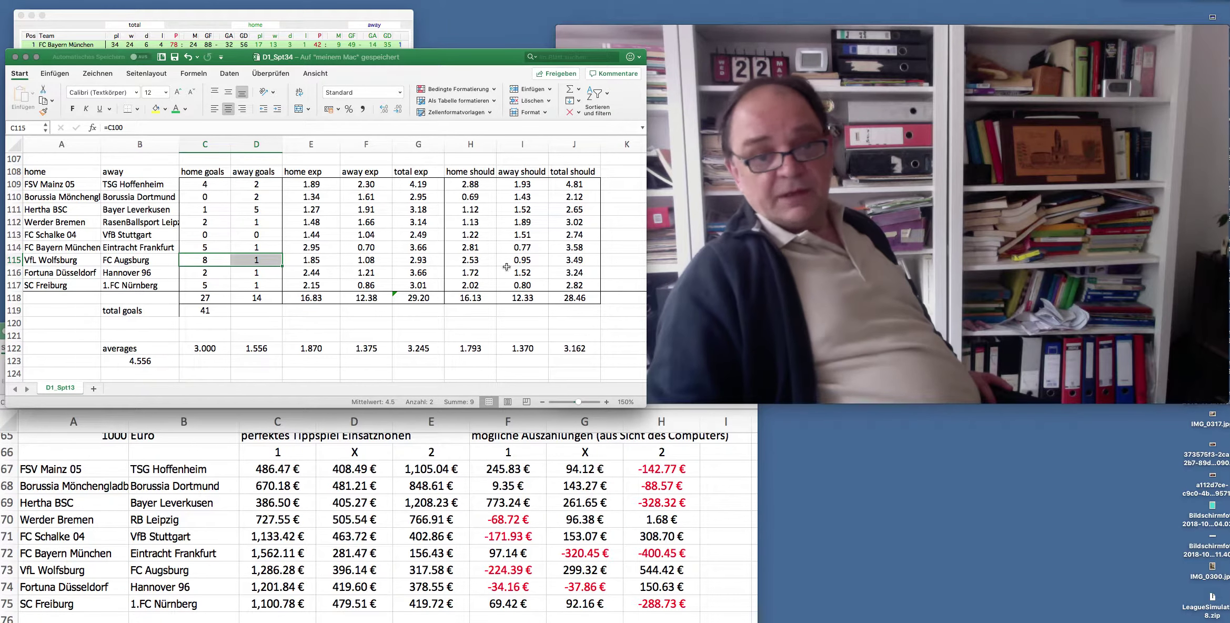
{"action": "left_click_drag", "start_coordinate": [521, 262], "coordinate": [465, 262]}
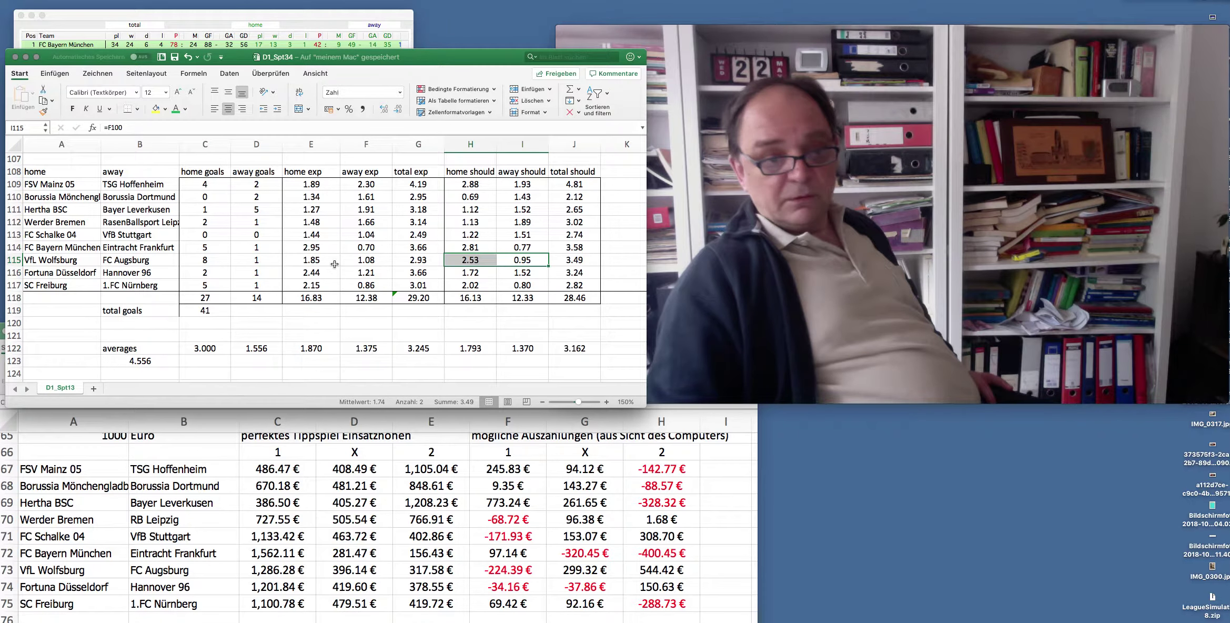
Recheck VfL Wolfsburg's actual goals against the home should value in H115, consult the effort column L, and select C115:F115.
{"action": "left_click", "coordinate": [263, 262]}
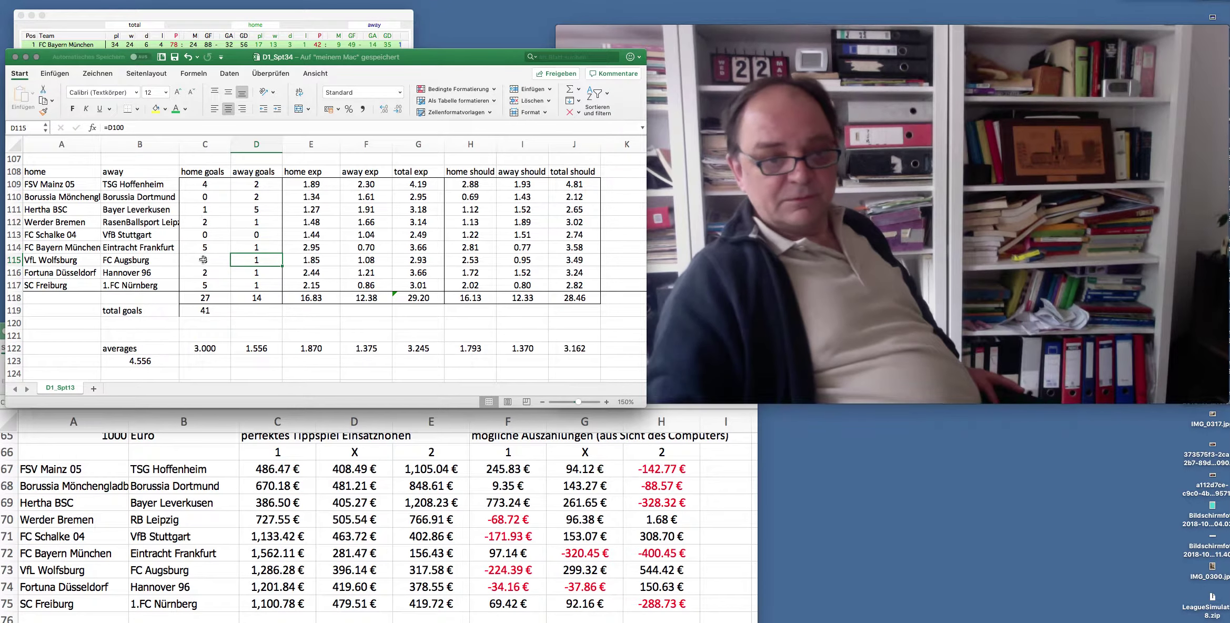
{"action": "left_click_drag", "start_coordinate": [203, 260], "coordinate": [254, 261]}
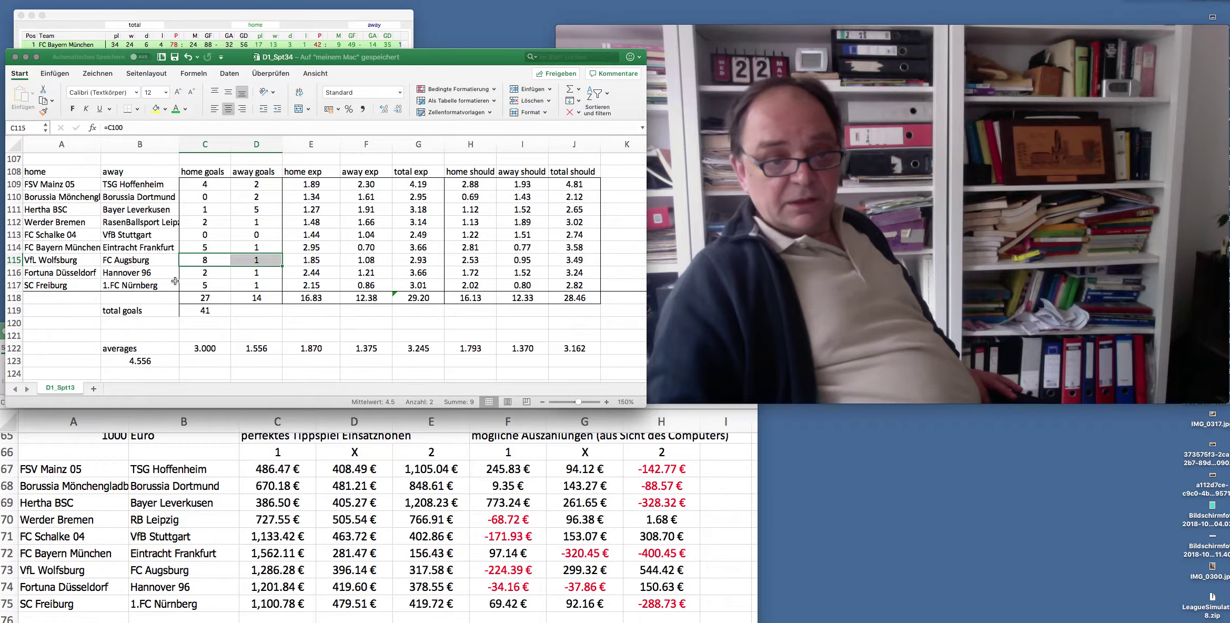
{"action": "left_click", "coordinate": [468, 261]}
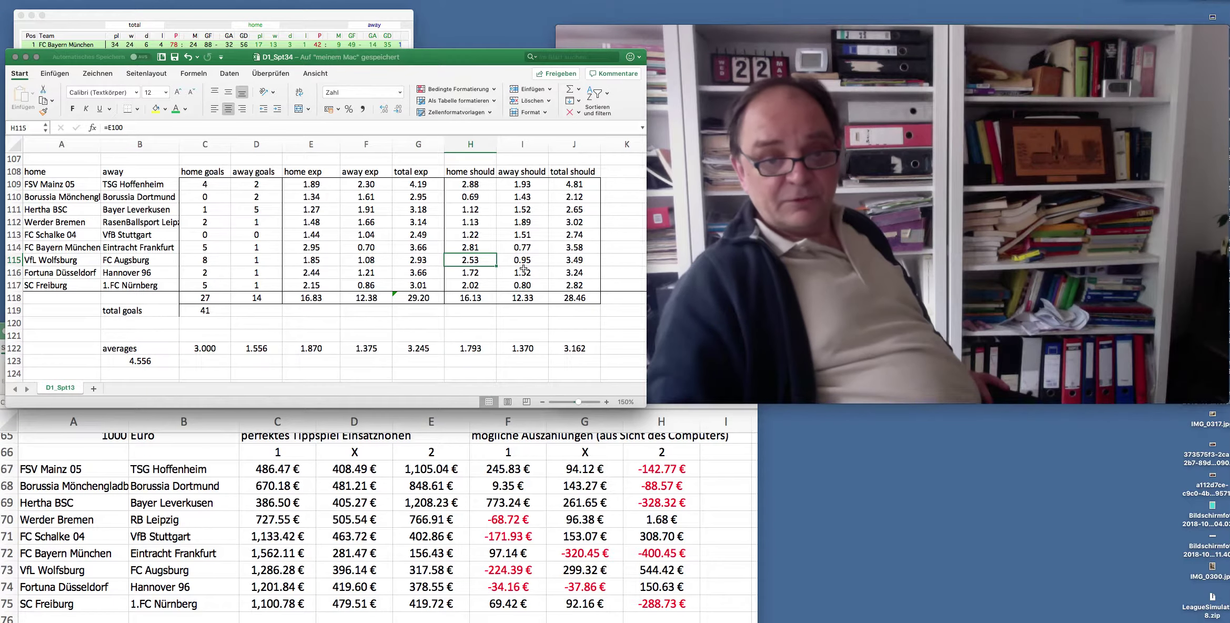
{"action": "scroll", "coordinate": [523, 269], "scroll_direction": "right", "scroll_amount": 3}
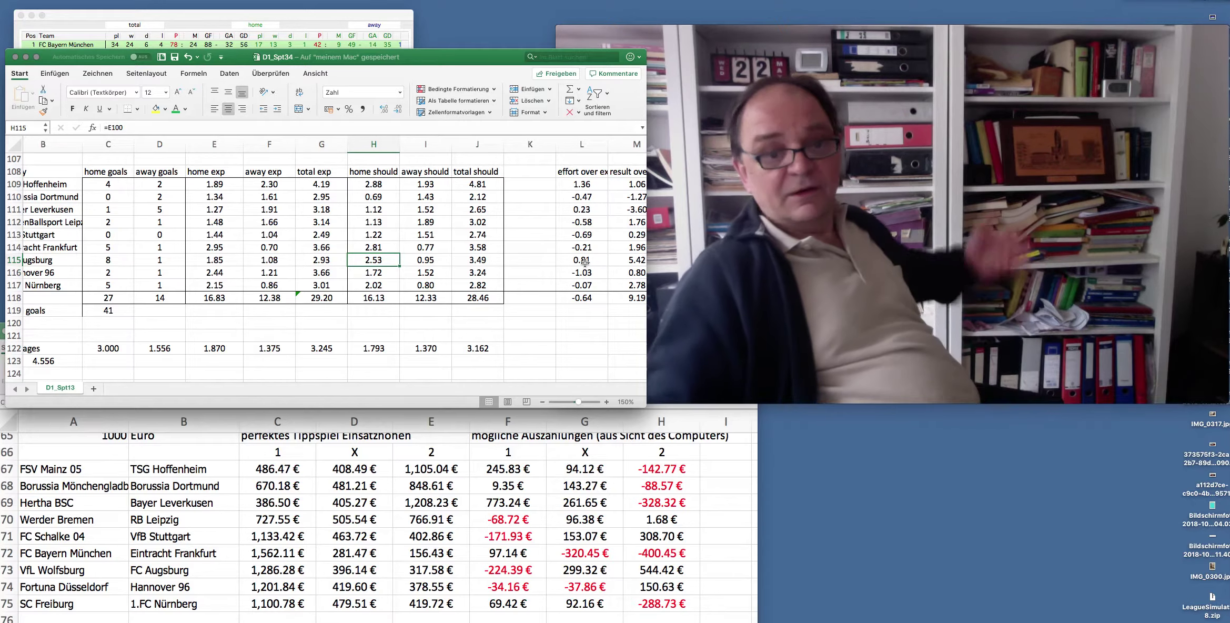
{"action": "scroll", "coordinate": [586, 266], "scroll_direction": "left", "scroll_amount": 2}
{"action": "scroll", "coordinate": [586, 266], "scroll_direction": "left", "scroll_amount": 3}
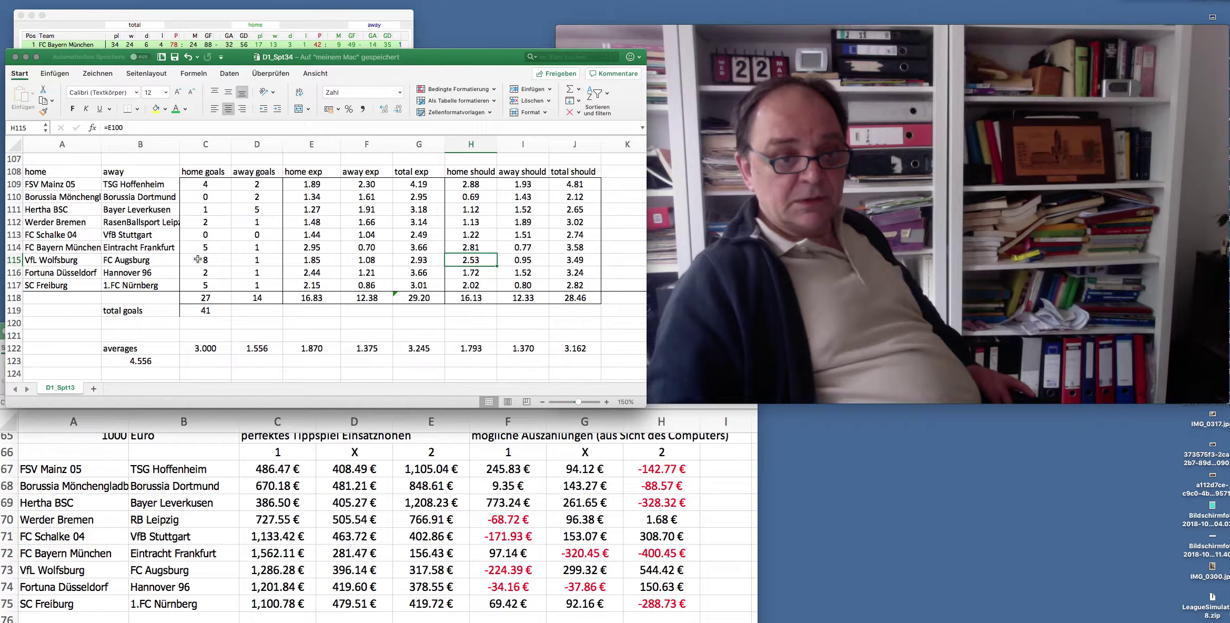
{"action": "left_click_drag", "start_coordinate": [197, 260], "coordinate": [369, 260]}
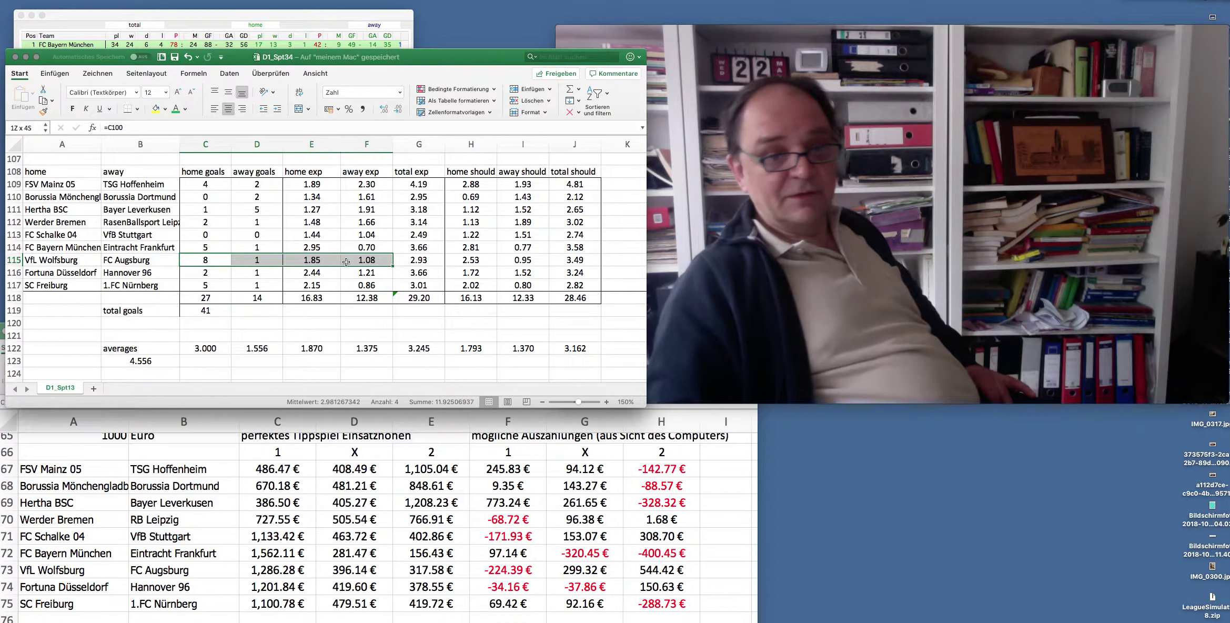
Compare the Fortuna Düsseldorf match's actual and expected goals in C116:F116 with its should goals in H116:I116.
{"action": "left_click_drag", "start_coordinate": [195, 270], "coordinate": [355, 271]}
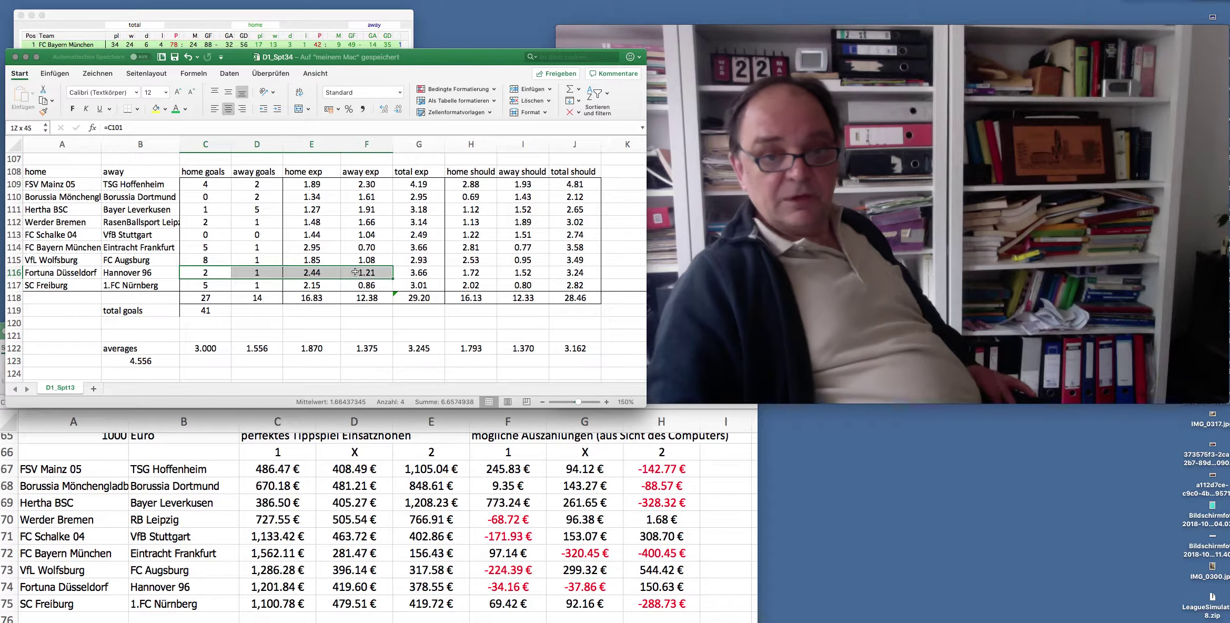
{"action": "left_click", "coordinate": [311, 273]}
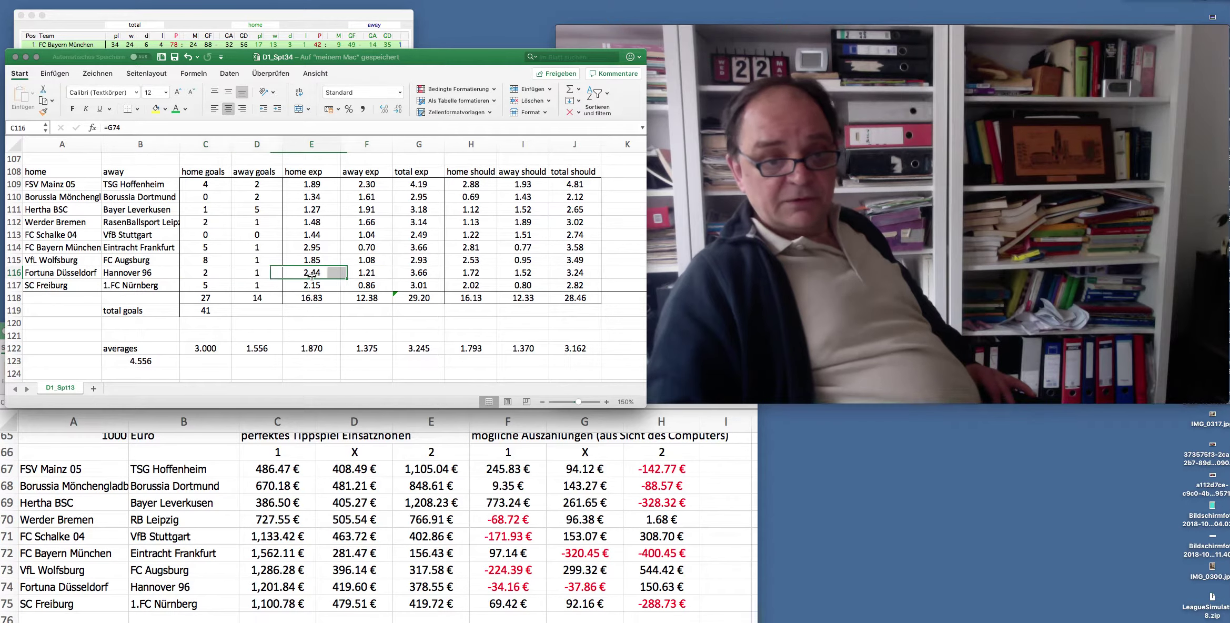
{"action": "left_click_drag", "start_coordinate": [311, 273], "coordinate": [368, 273]}
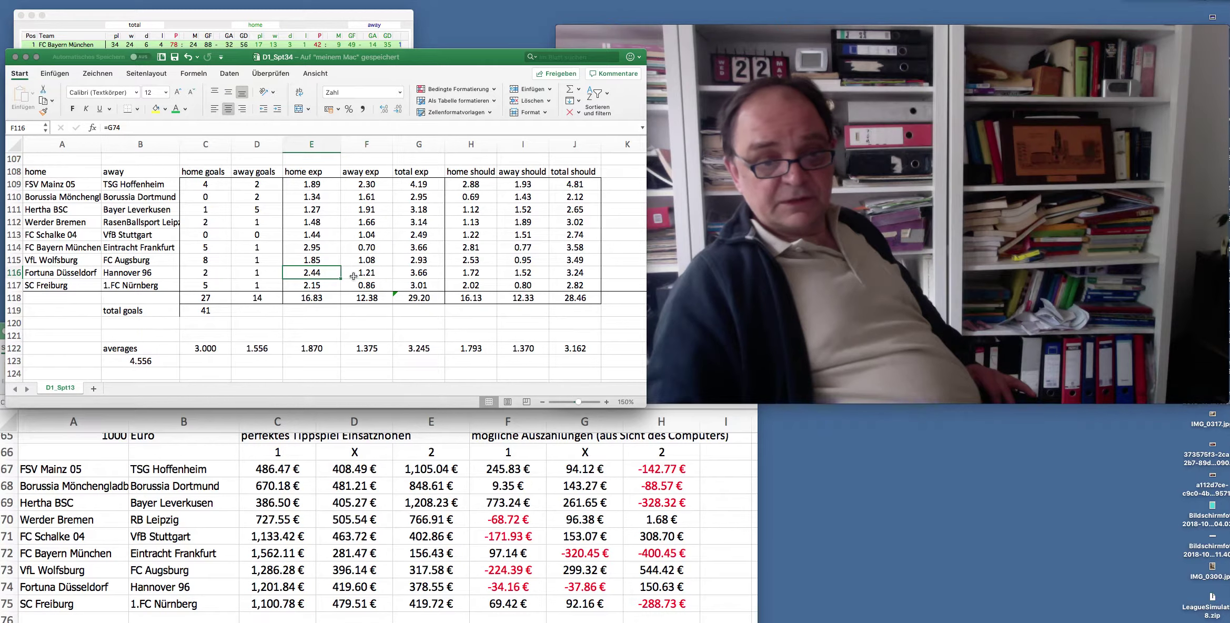
{"action": "left_click_drag", "start_coordinate": [465, 275], "coordinate": [533, 275]}
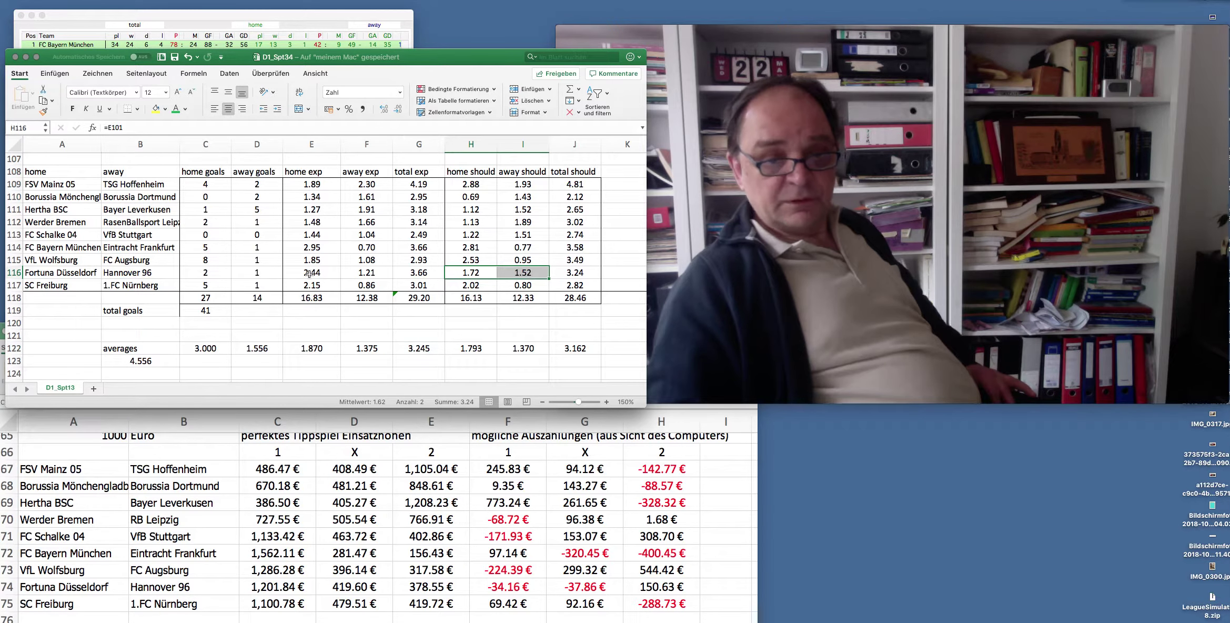
{"action": "left_click_drag", "start_coordinate": [310, 273], "coordinate": [350, 274]}
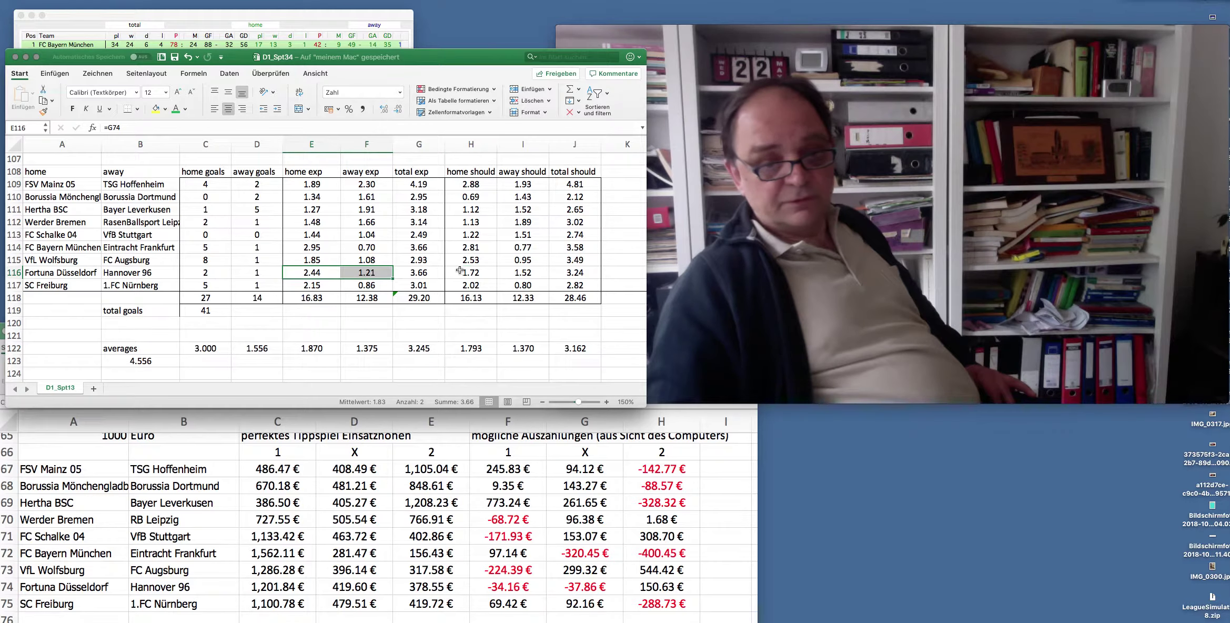
{"action": "left_click_drag", "start_coordinate": [460, 270], "coordinate": [524, 273]}
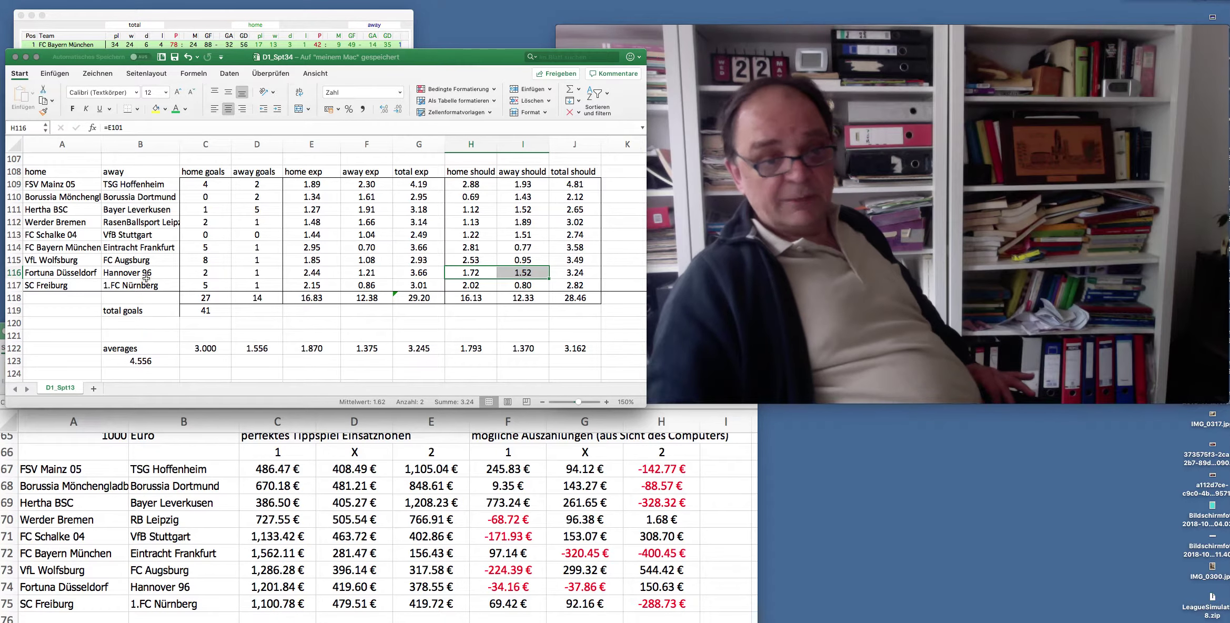
Review row 116 again from Hannover 96's side, covering expected, should and actual goals, and finish on the away team in B116.
{"action": "left_click", "coordinate": [128, 275]}
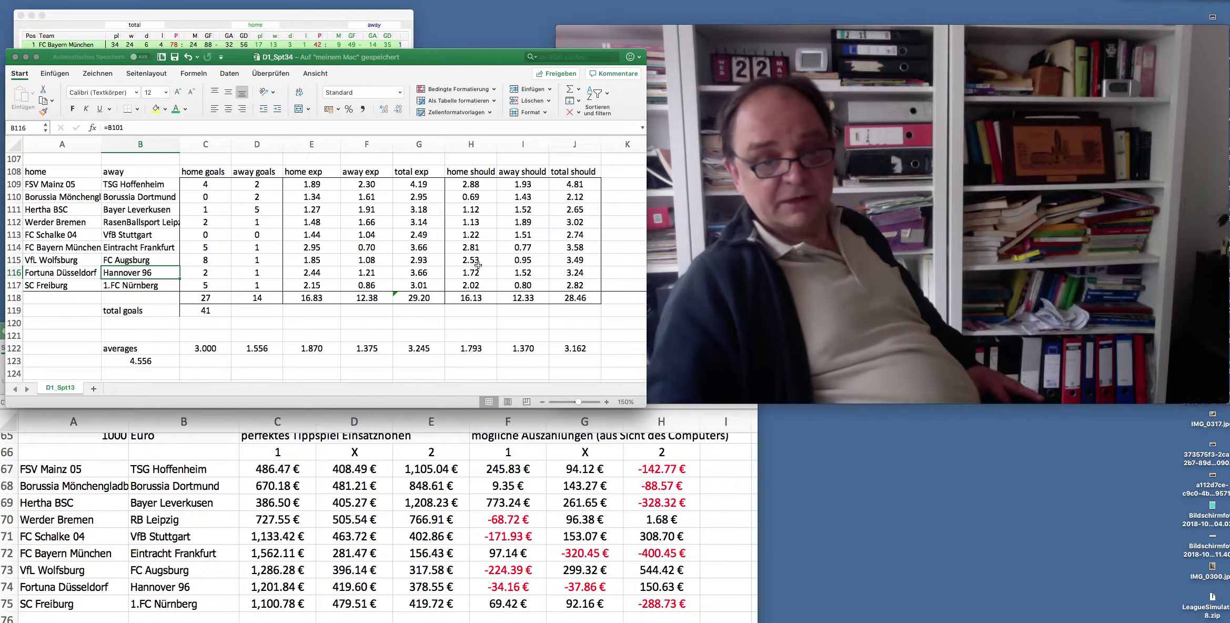
{"action": "left_click_drag", "start_coordinate": [300, 271], "coordinate": [369, 272]}
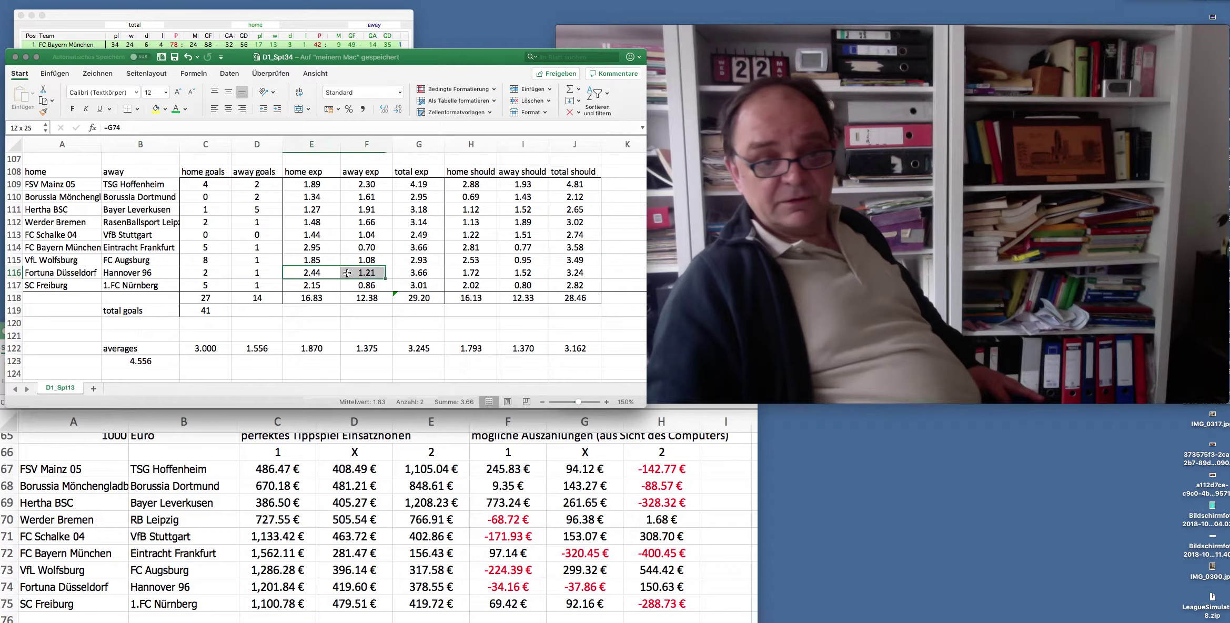
{"action": "left_click_drag", "start_coordinate": [455, 273], "coordinate": [532, 274]}
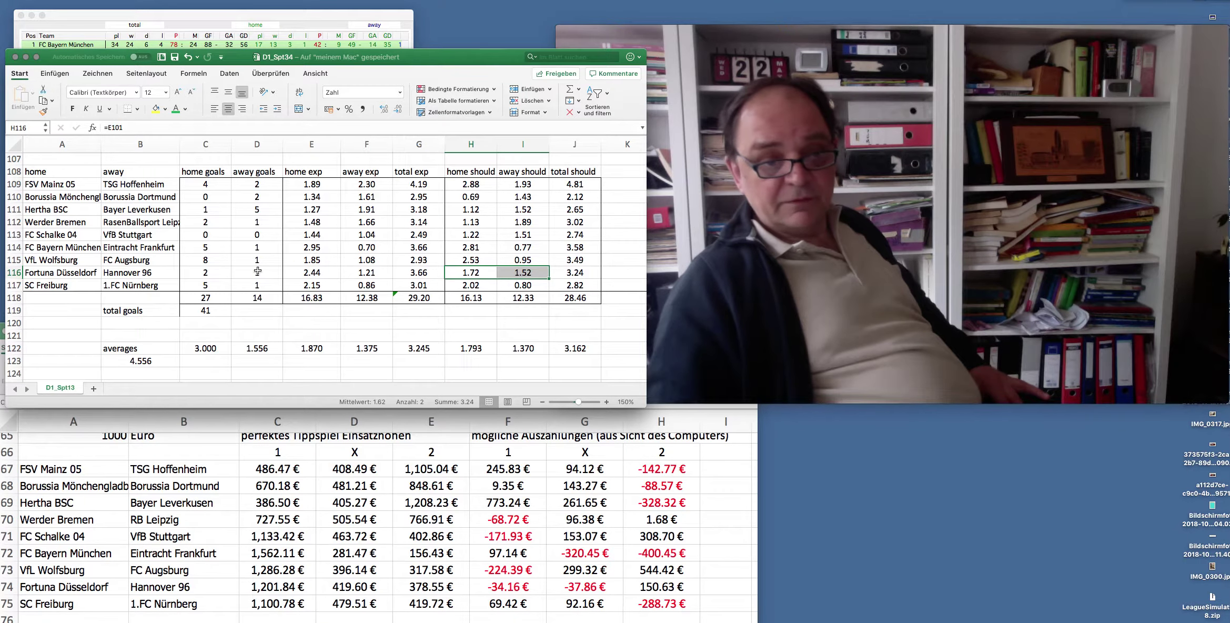
{"action": "left_click_drag", "start_coordinate": [206, 272], "coordinate": [239, 268]}
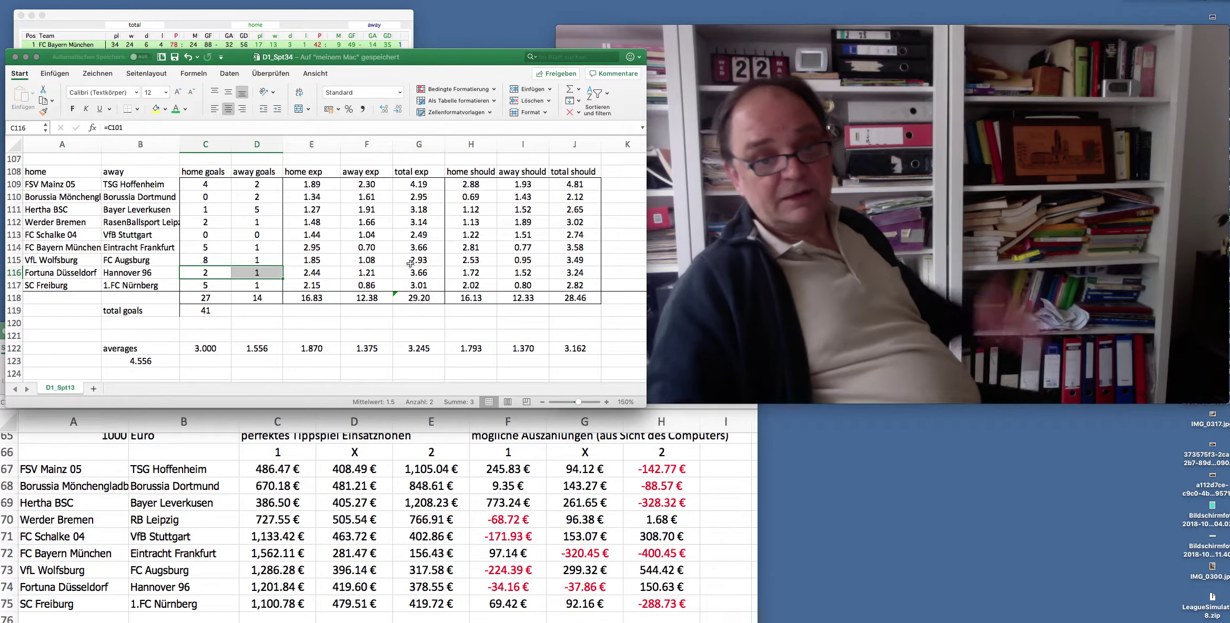
{"action": "left_click", "coordinate": [492, 272]}
{"action": "left_click", "coordinate": [511, 275], "text": "shift"}
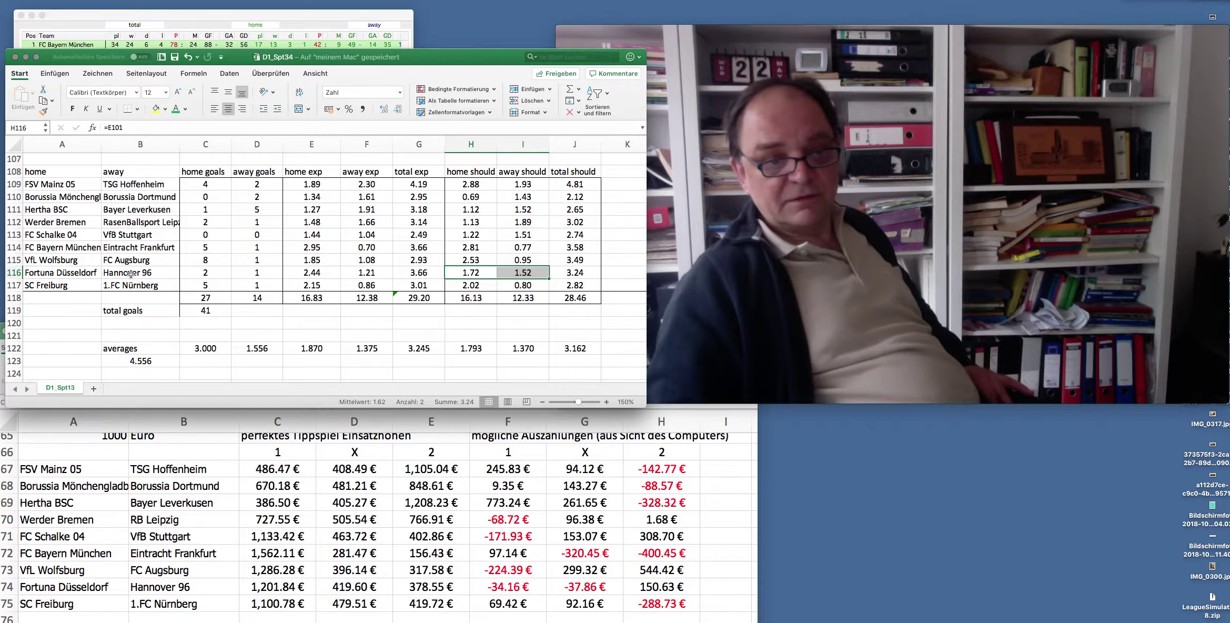
{"action": "key", "text": "Left"}
{"action": "key", "text": "Left"}
{"action": "key", "text": "Left"}
{"action": "key", "text": "Left"}
{"action": "key", "text": "Left"}
{"action": "key", "text": "Left"}
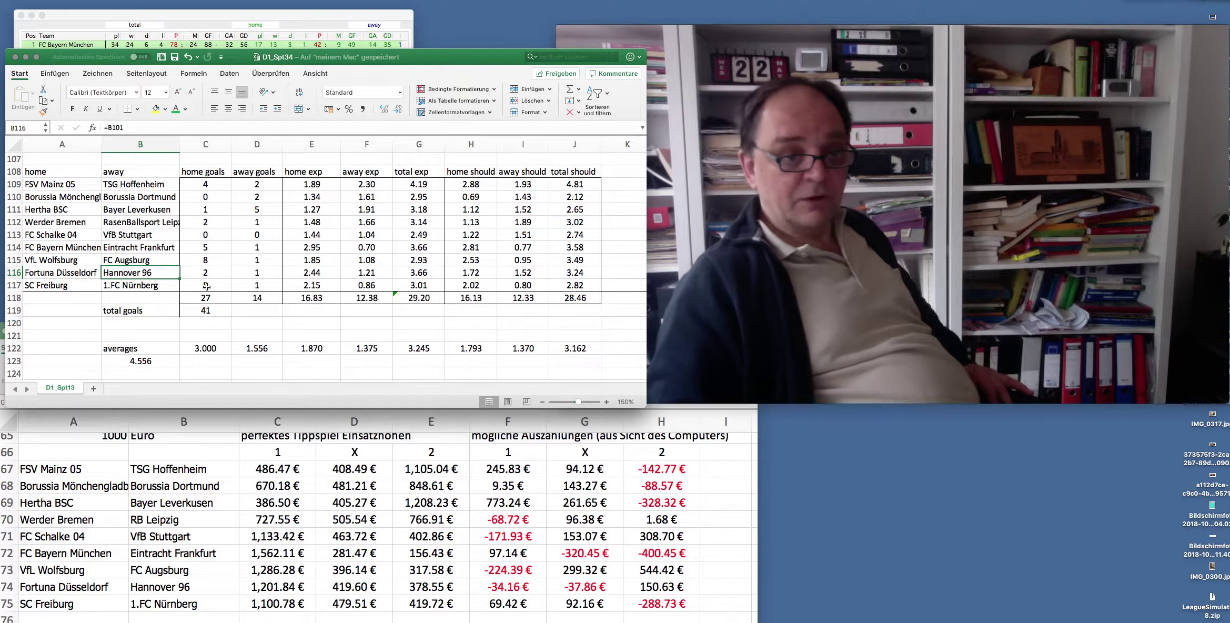
Compare the SC Freiburg match's expected goals in E117:F117 with its should goals in H117:I117, and inspect its effort value in L117.
{"action": "left_click_drag", "start_coordinate": [202, 286], "coordinate": [368, 285]}
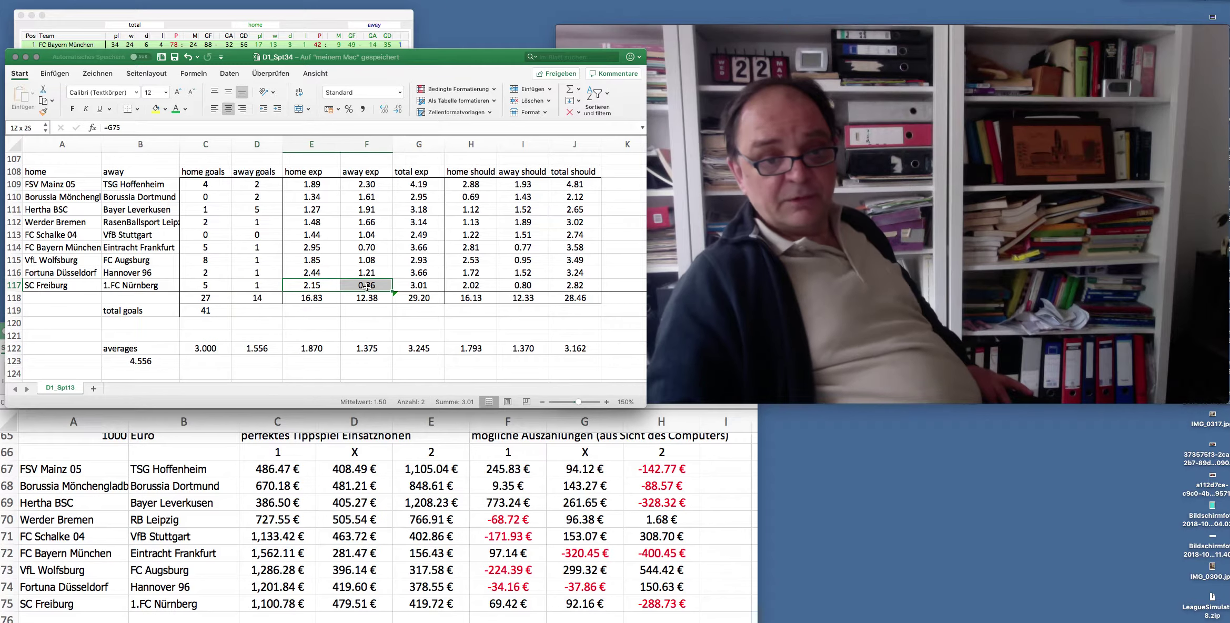
{"action": "left_click_drag", "start_coordinate": [462, 287], "coordinate": [514, 286]}
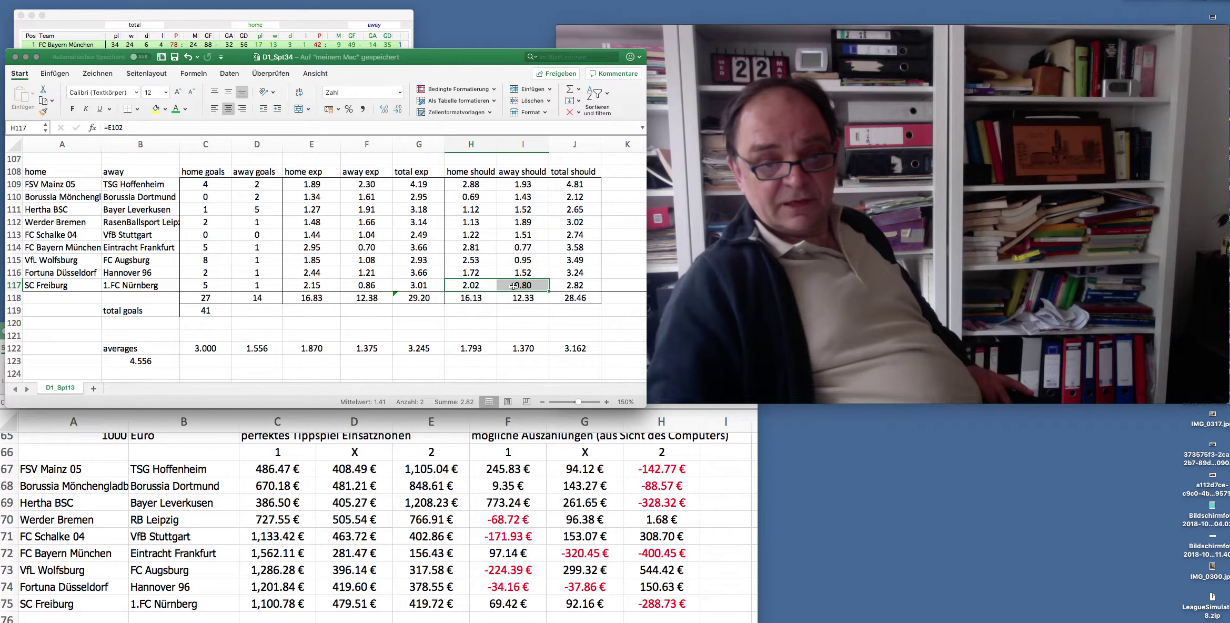
{"action": "scroll", "coordinate": [514, 286], "scroll_direction": "right", "scroll_amount": 5}
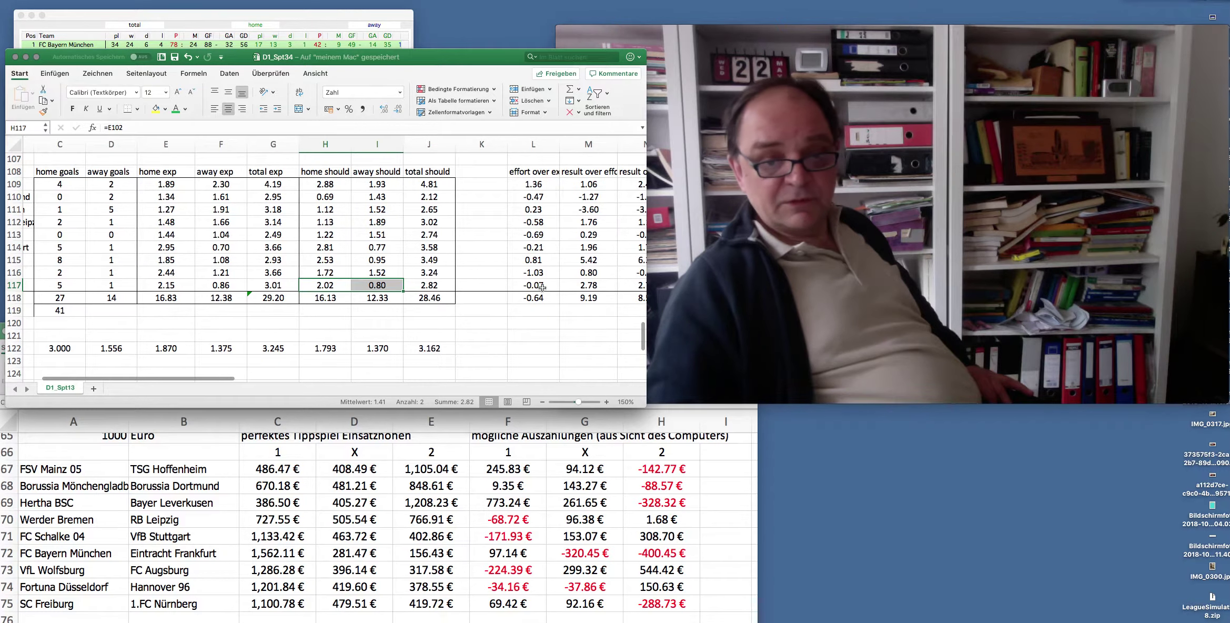
{"action": "left_click", "coordinate": [542, 287]}
{"action": "scroll", "coordinate": [384, 282], "scroll_direction": "left", "scroll_amount": 2}
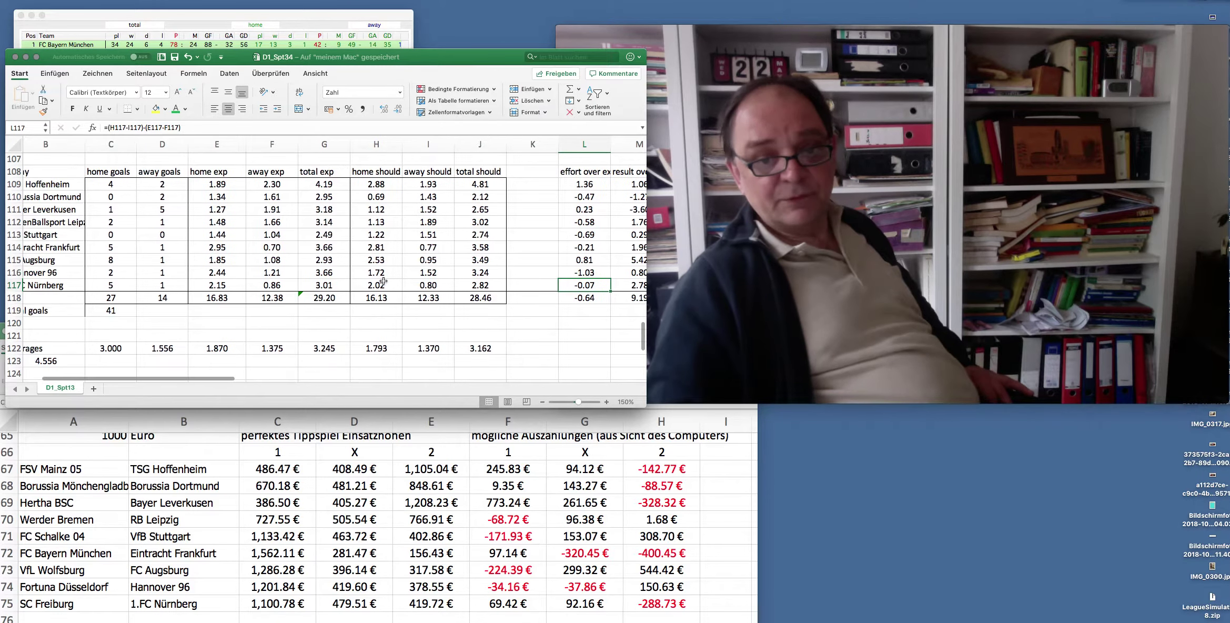
Recheck SC Freiburg's actual goals in C117:D117 against VfL Wolfsburg's in C115, and move the workbook window off the one below.
{"action": "scroll", "coordinate": [204, 293], "scroll_direction": "left", "scroll_amount": 2}
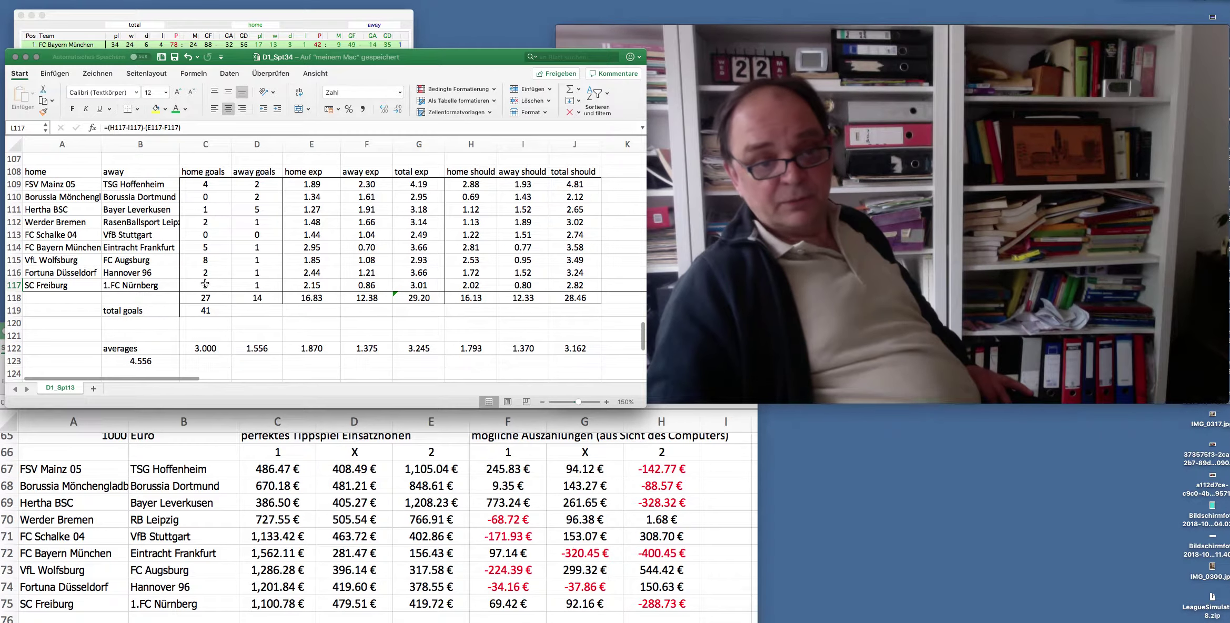
{"action": "left_click_drag", "start_coordinate": [206, 284], "coordinate": [257, 285]}
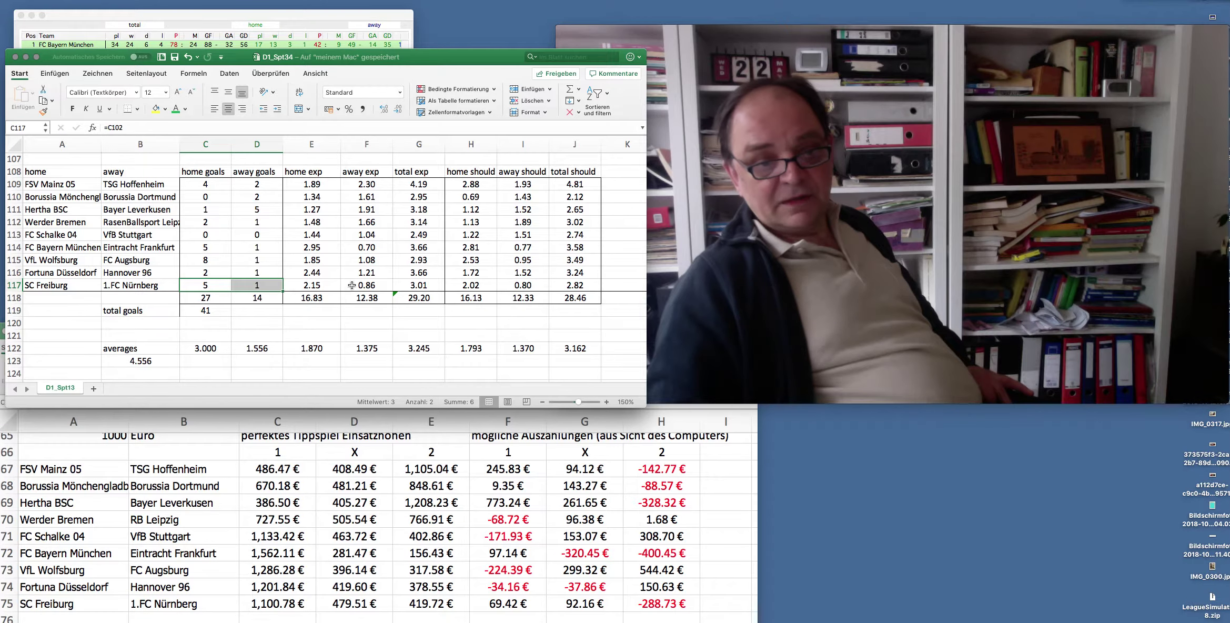
{"action": "left_click", "coordinate": [222, 260]}
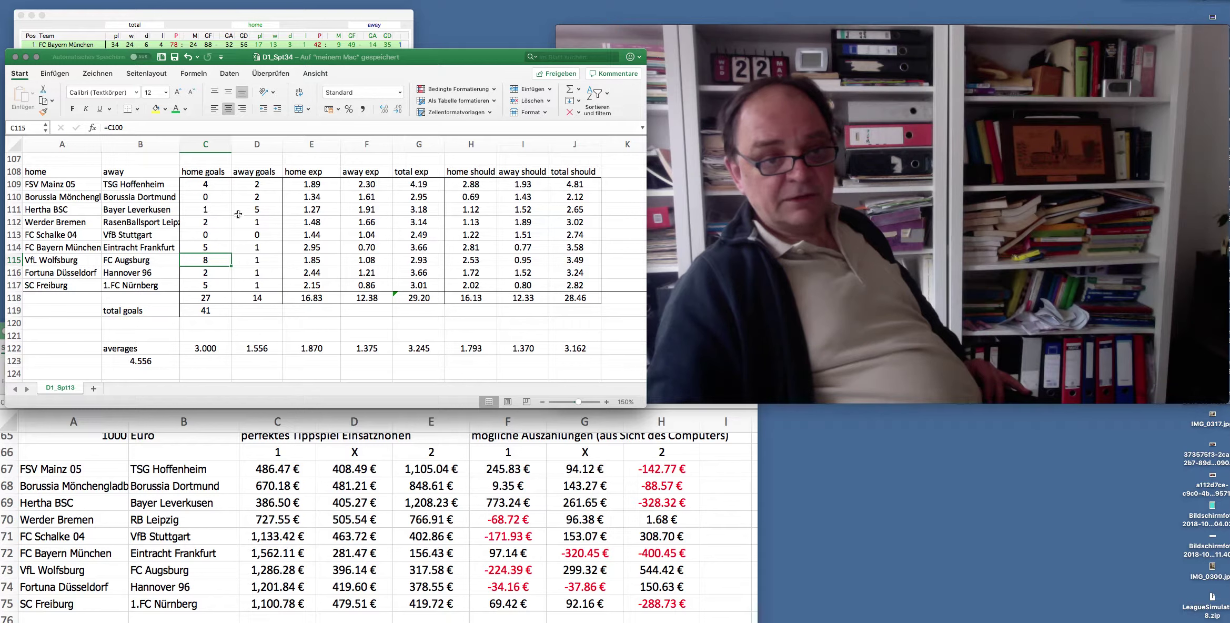
{"action": "left_click_drag", "start_coordinate": [205, 287], "coordinate": [257, 285]}
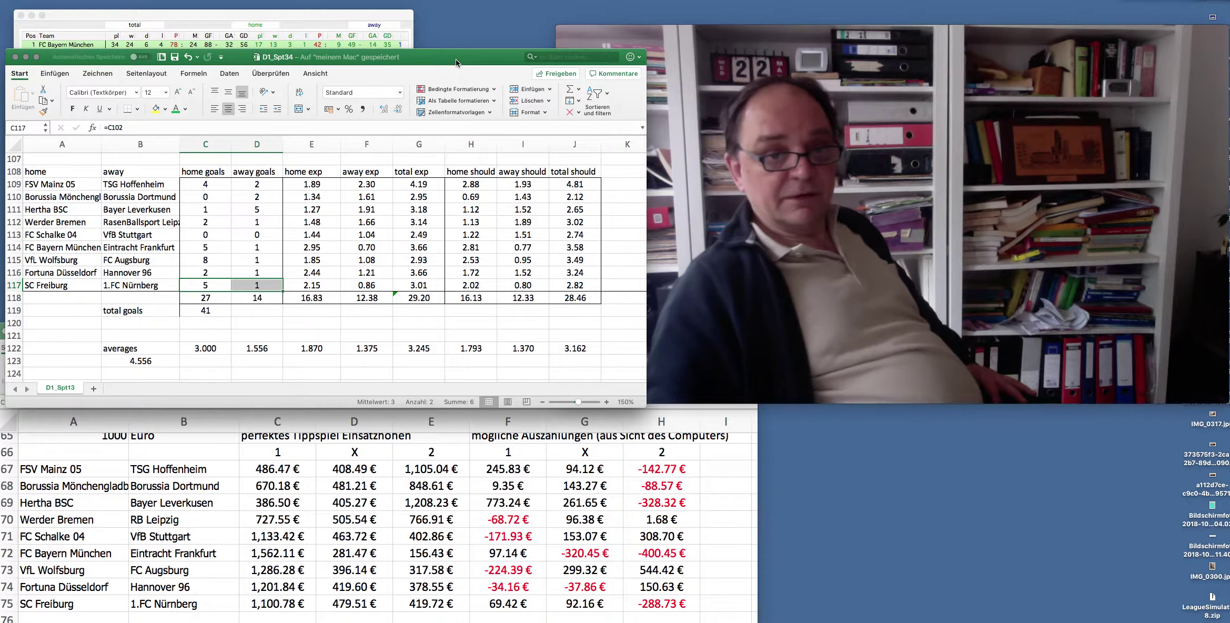
{"action": "left_click_drag", "start_coordinate": [459, 61], "coordinate": [457, 25]}
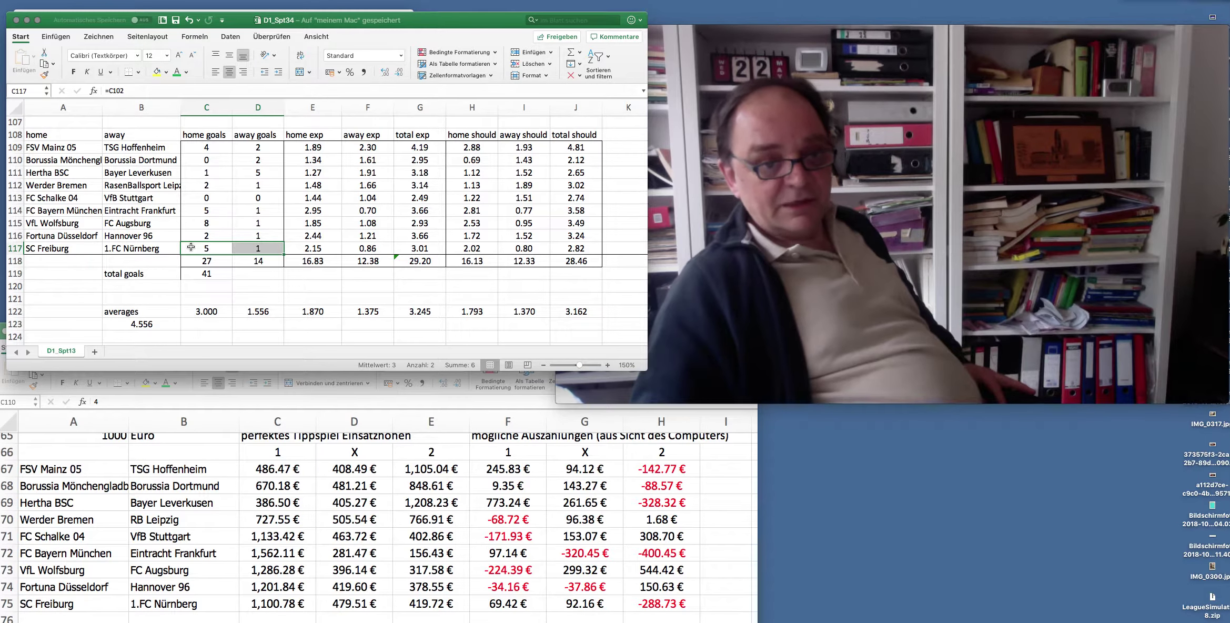
{"action": "left_click_drag", "start_coordinate": [191, 245], "coordinate": [245, 247]}
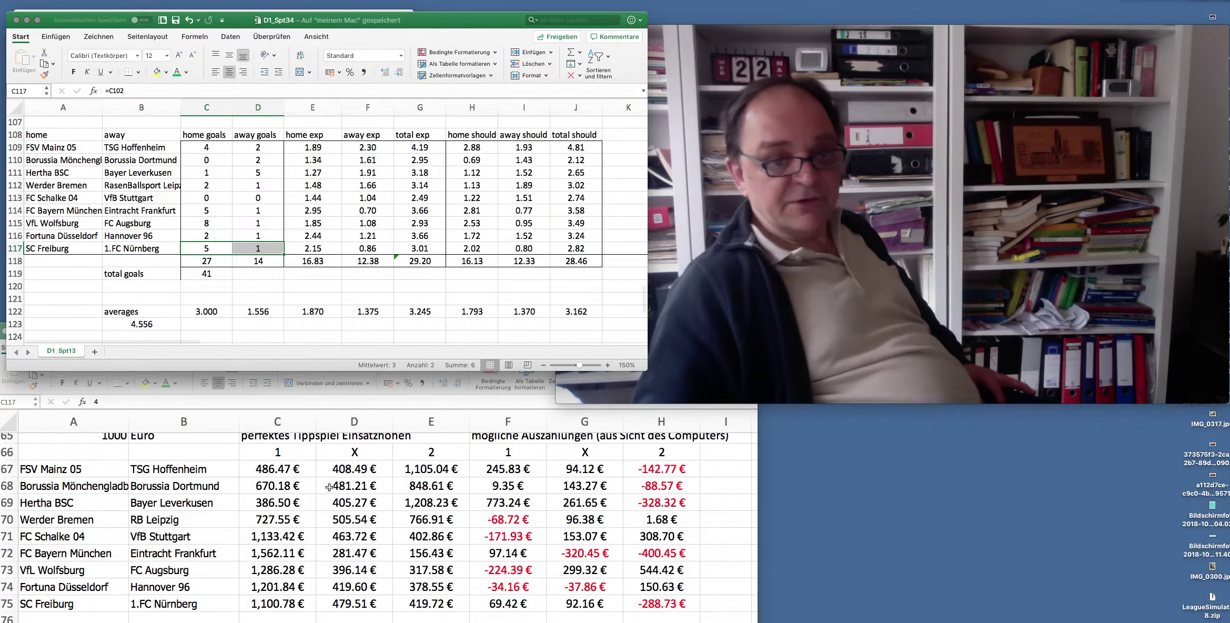
Switch to PerfektesTippspielBundesliga2019_34 and inspect the possible payouts for the matches in rows 67 to 70: F67, H68, H69 and F70.
{"action": "scroll", "coordinate": [330, 487], "scroll_direction": "down", "scroll_amount": 1}
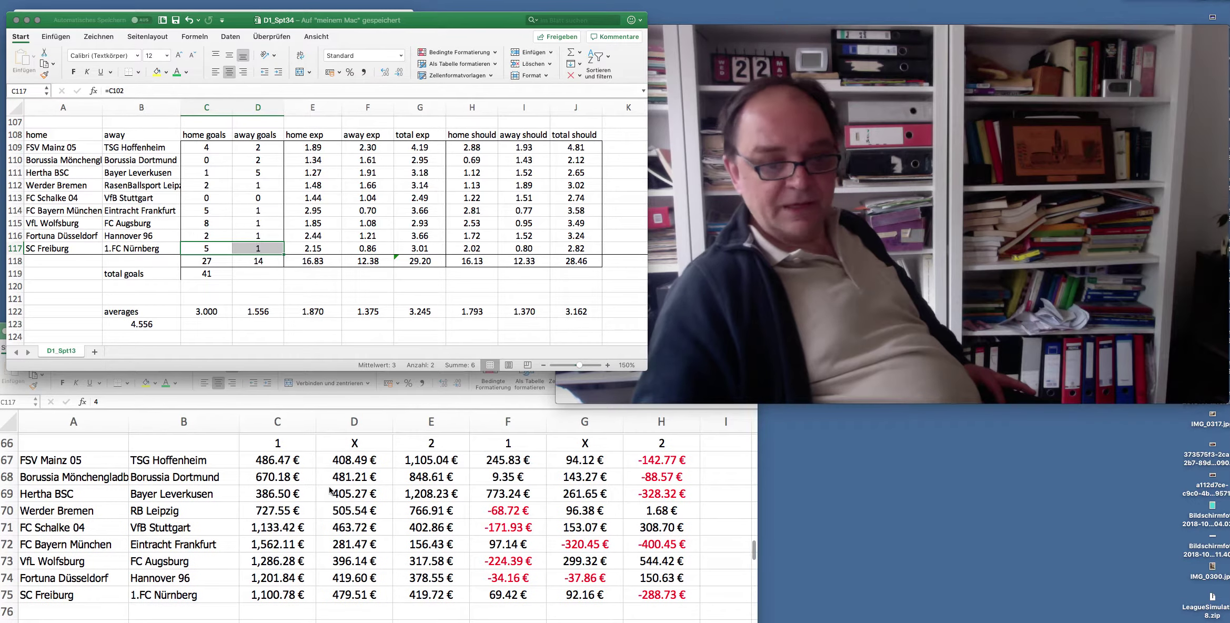
{"action": "left_click", "coordinate": [269, 461]}
{"action": "left_click", "coordinate": [494, 463]}
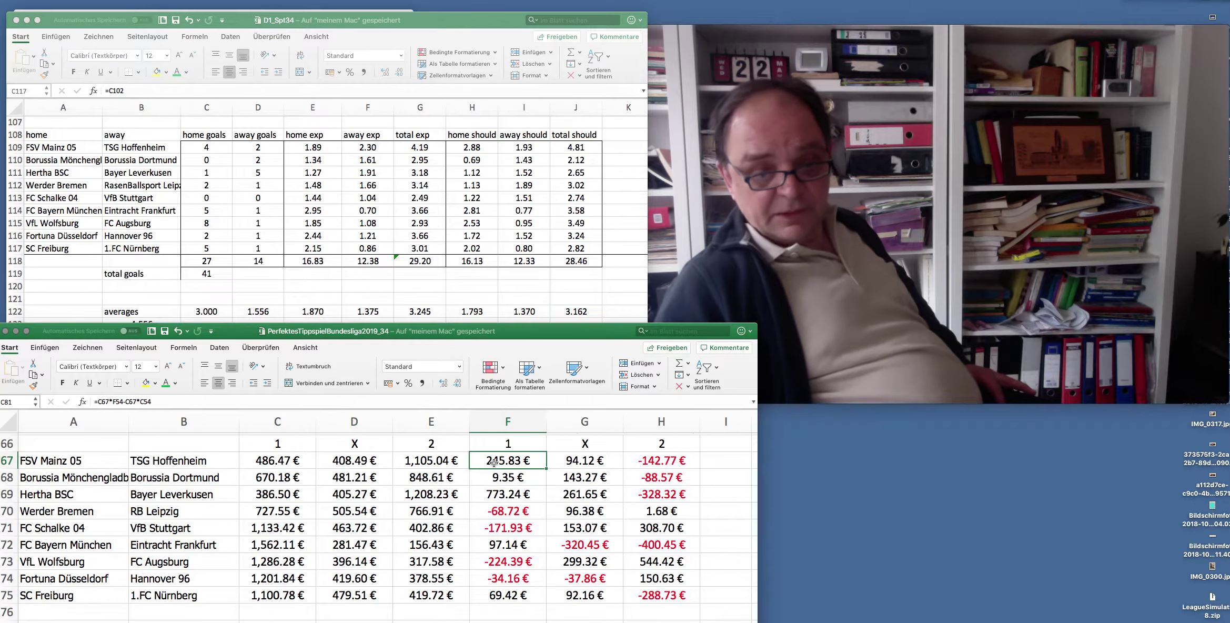
{"action": "left_click", "coordinate": [654, 476]}
{"action": "left_click", "coordinate": [655, 493]}
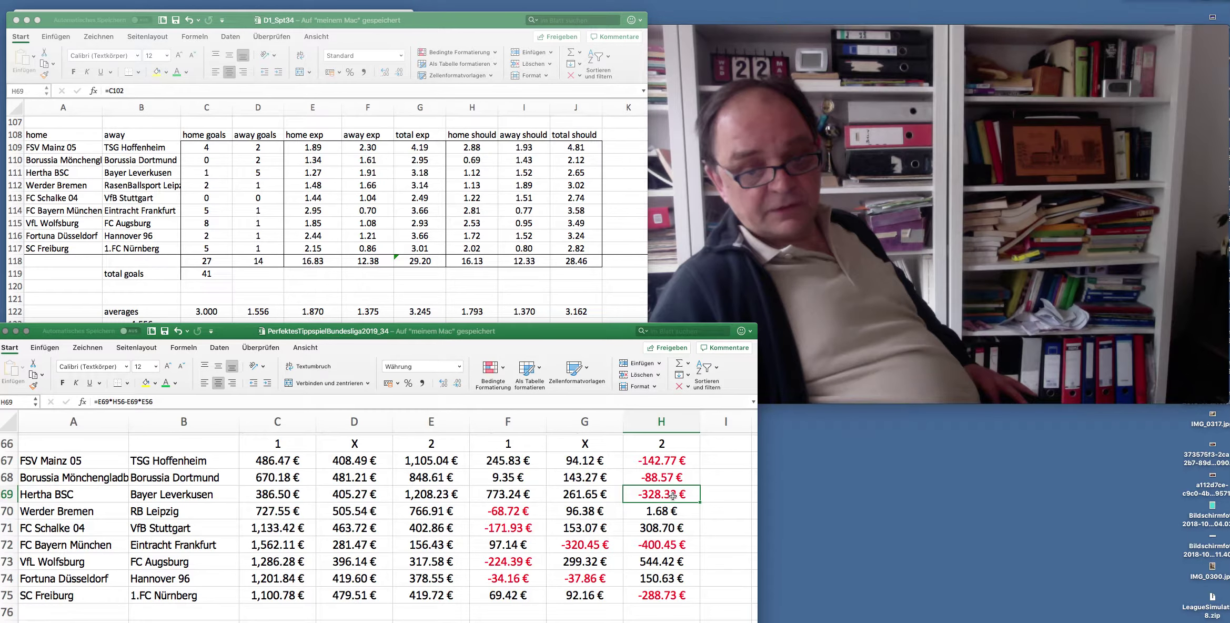
{"action": "left_click_drag", "start_coordinate": [505, 511], "coordinate": [643, 509]}
{"action": "left_click", "coordinate": [500, 511]}
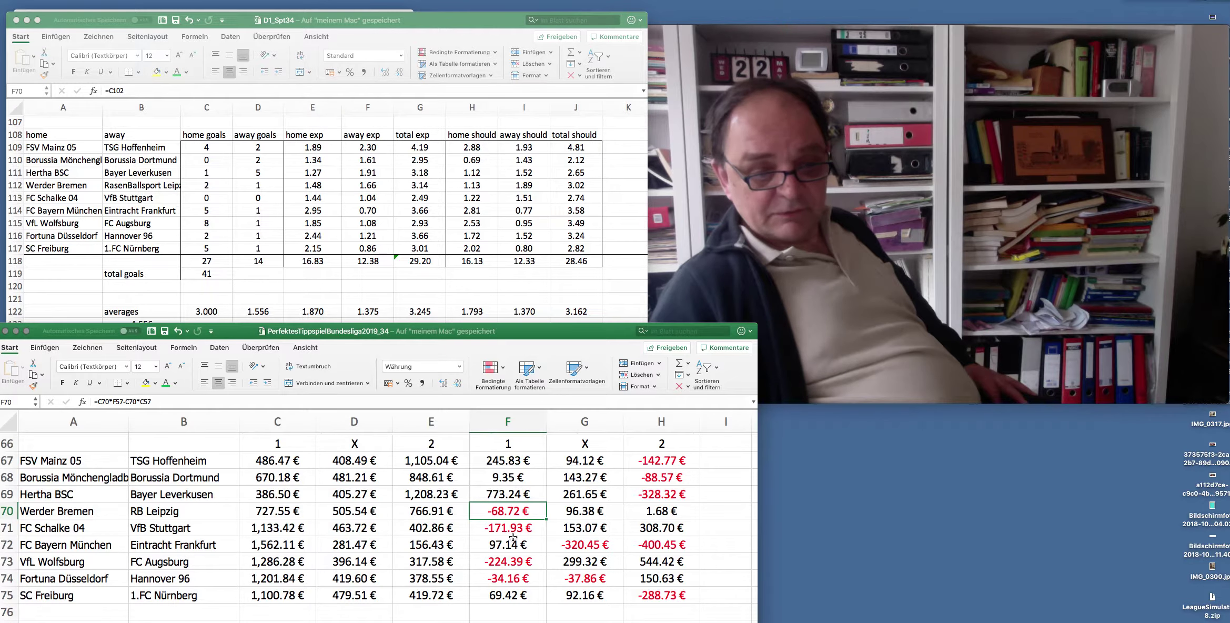
Inspect the possible payouts for the FC Schalke 04 draw in G71 and the Bayern München and VfL Wolfsburg home wins in F72 and F73.
{"action": "left_click", "coordinate": [579, 528]}
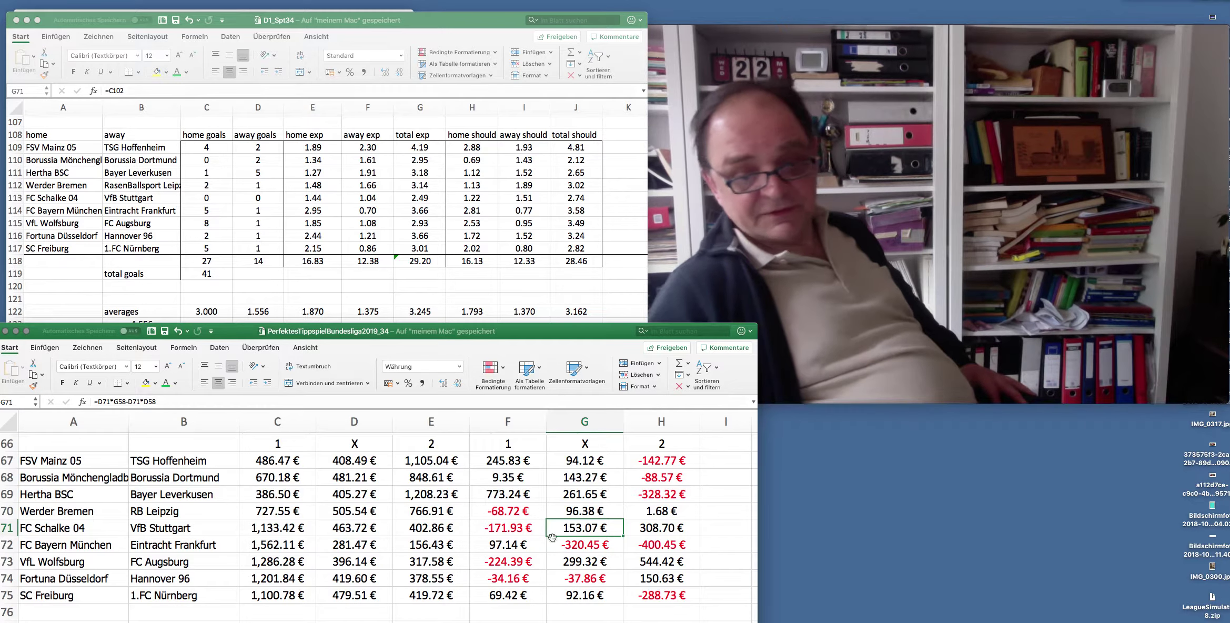
{"action": "left_click", "coordinate": [510, 544]}
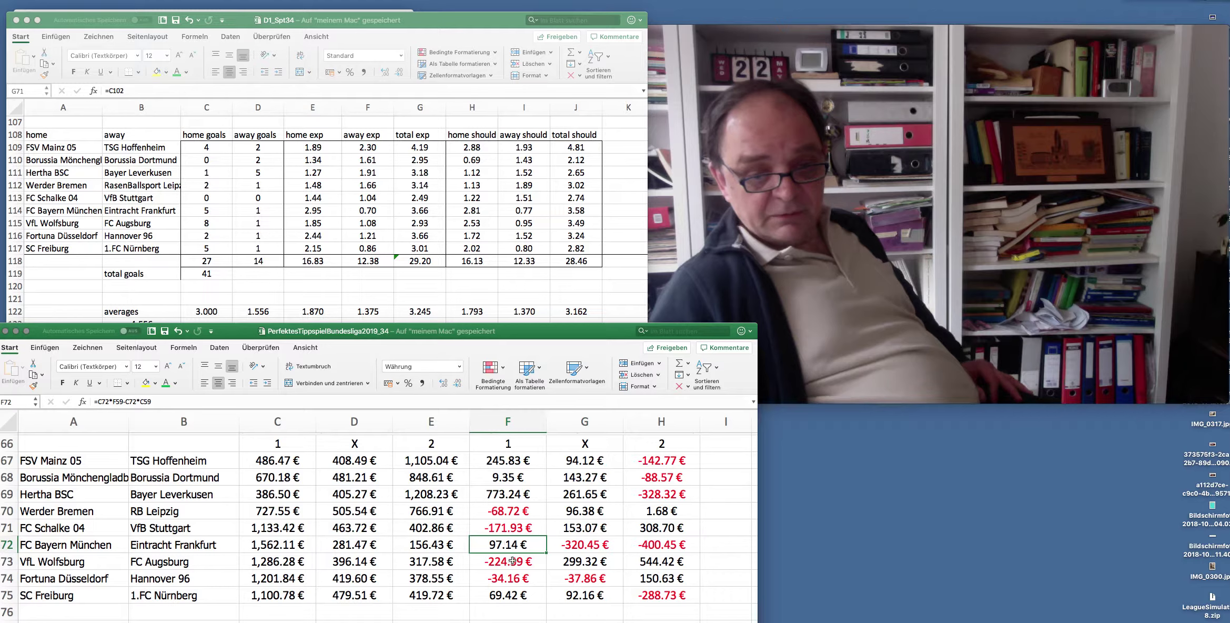
{"action": "left_click", "coordinate": [513, 561]}
Compare the Fortuna Düsseldorf match's possible payouts in F74:H74, and check SC Freiburg's home-win payout in F75.
{"action": "scroll", "coordinate": [526, 558], "scroll_direction": "down", "scroll_amount": 2}
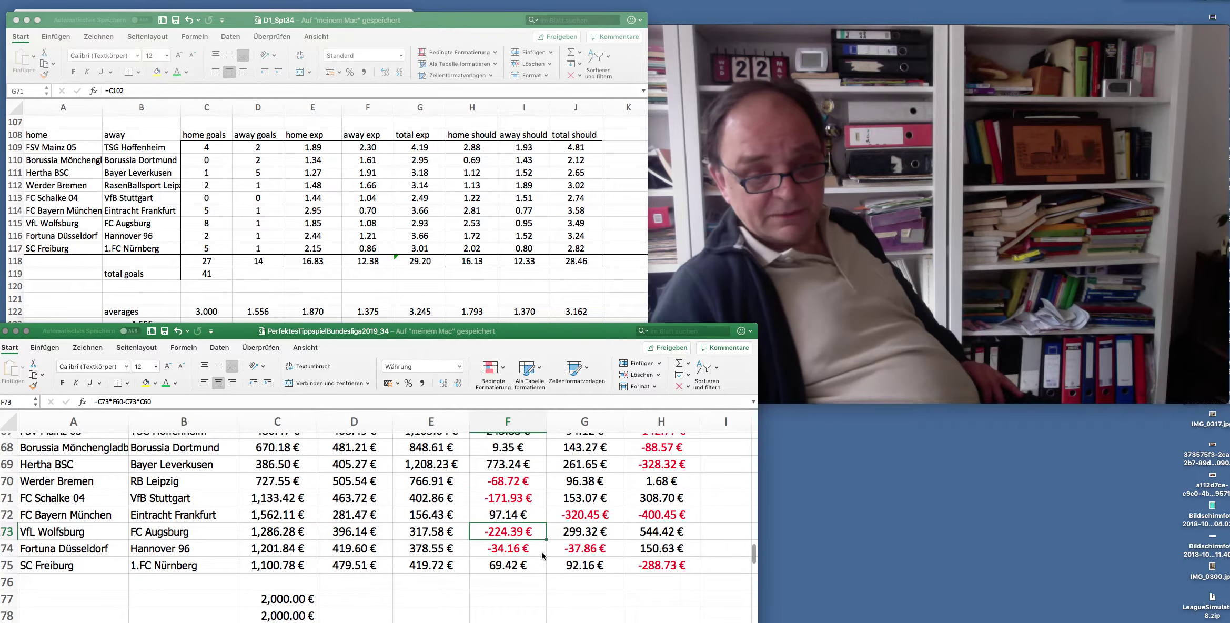
{"action": "scroll", "coordinate": [543, 555], "scroll_direction": "down", "scroll_amount": 1}
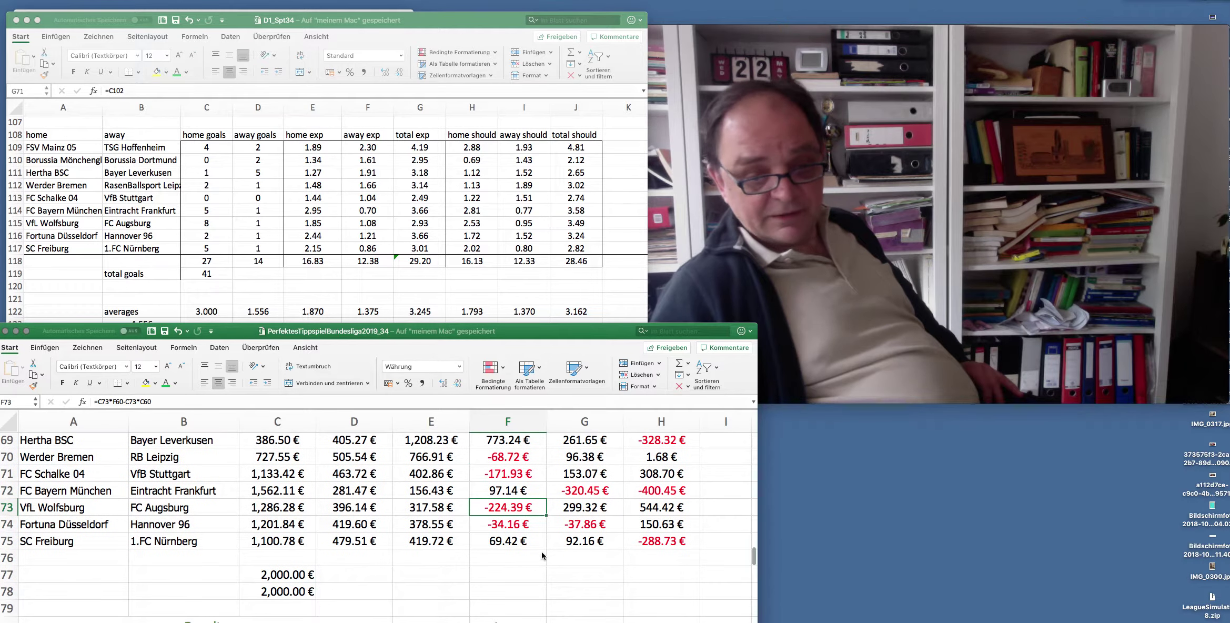
{"action": "left_click", "coordinate": [504, 525]}
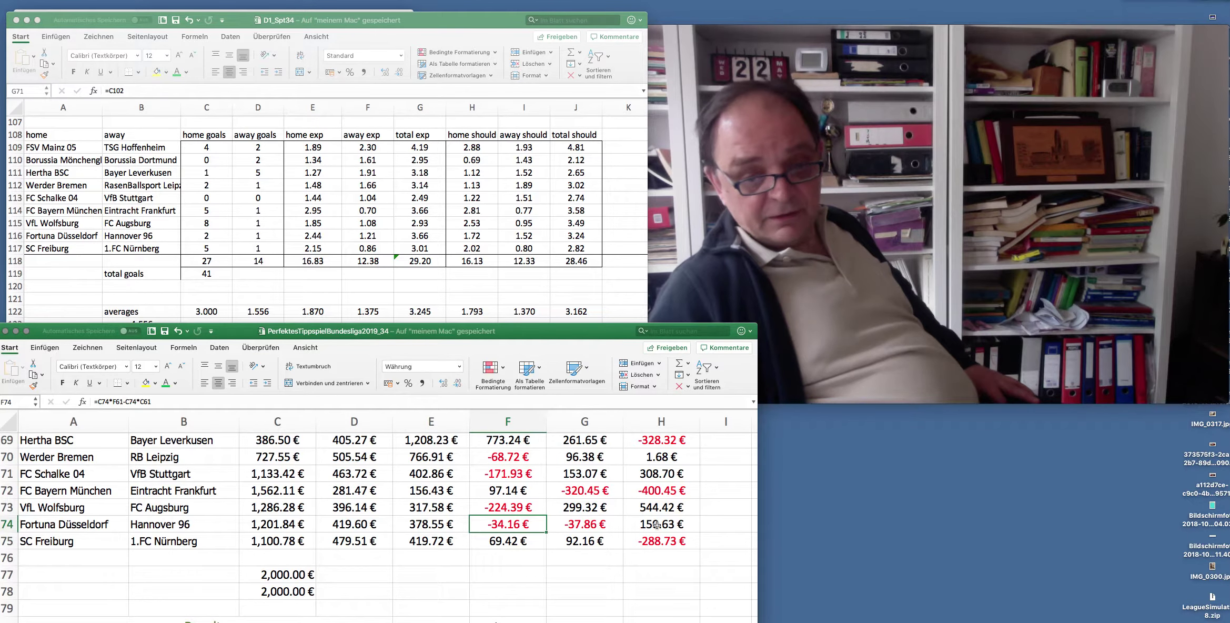
{"action": "key", "text": "Right"}
{"action": "key", "text": "Right"}
{"action": "left_click", "coordinate": [508, 527]}
{"action": "left_click", "coordinate": [648, 529]}
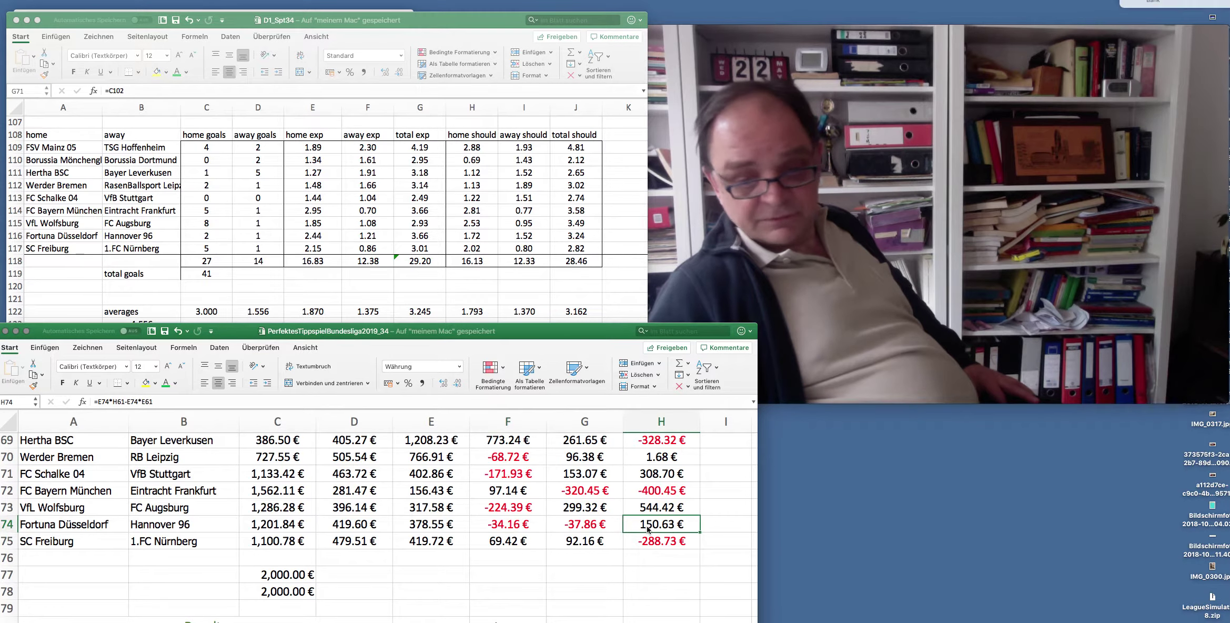
{"action": "left_click", "coordinate": [503, 542]}
Review the match results in rows 81 to 89 and the payouts list down to its total in C101.
{"action": "scroll", "coordinate": [502, 542], "scroll_direction": "down", "scroll_amount": 5}
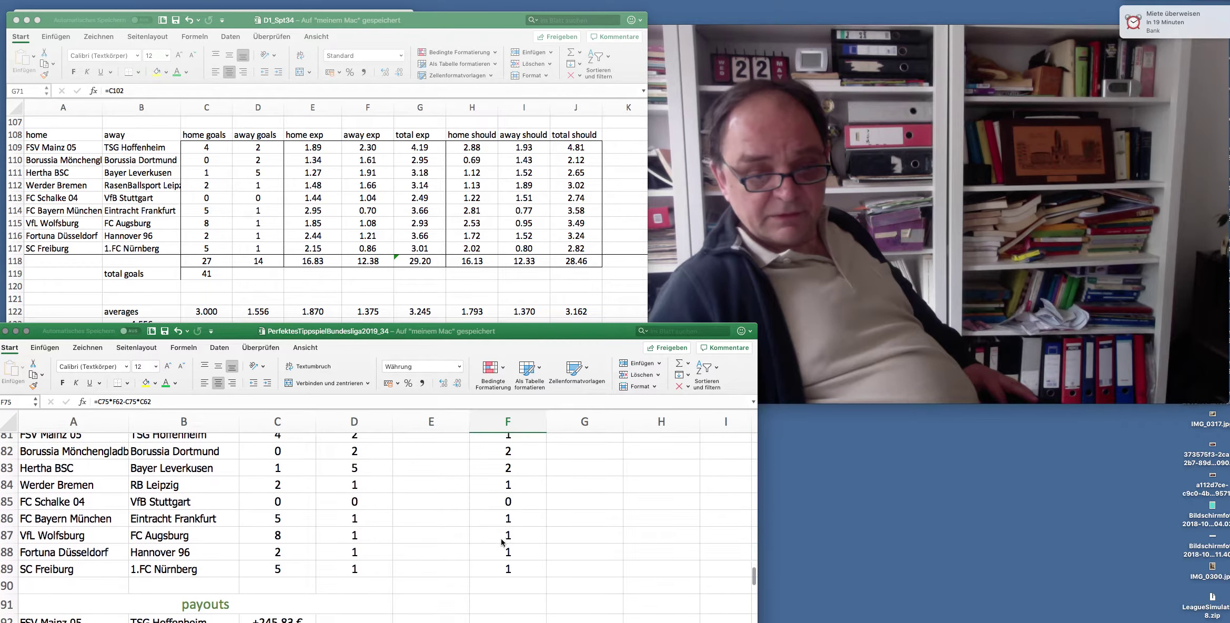
{"action": "scroll", "coordinate": [501, 540], "scroll_direction": "down", "scroll_amount": 4}
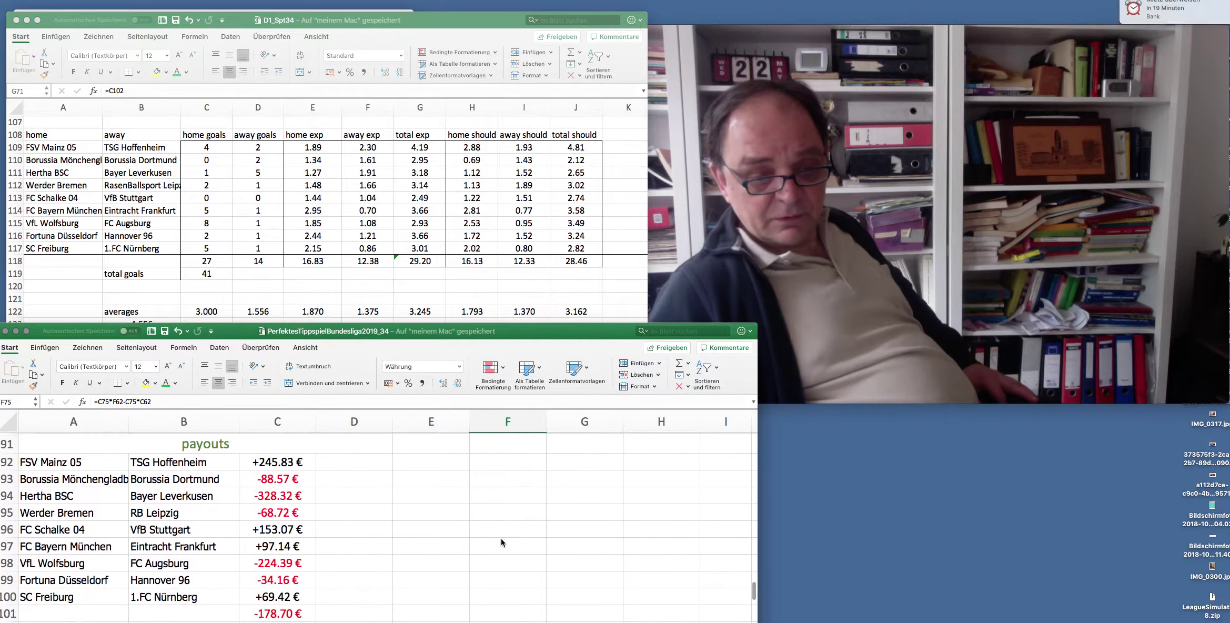
{"action": "scroll", "coordinate": [291, 572], "scroll_direction": "up", "scroll_amount": 1}
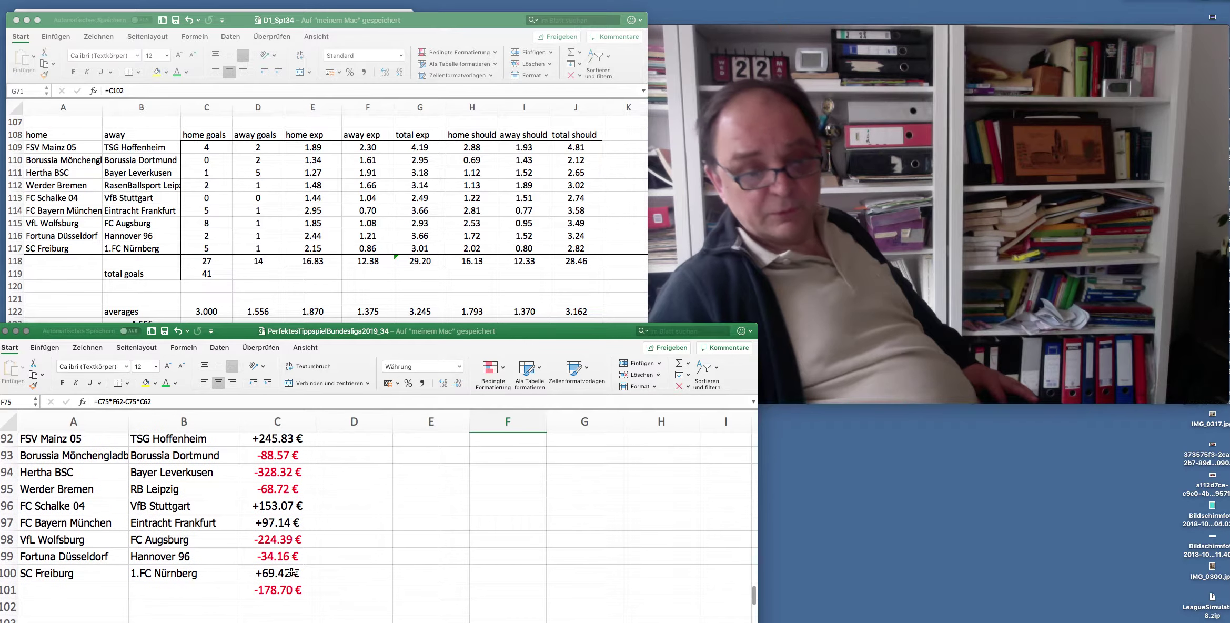
{"action": "scroll", "coordinate": [298, 583], "scroll_direction": "up", "scroll_amount": 1}
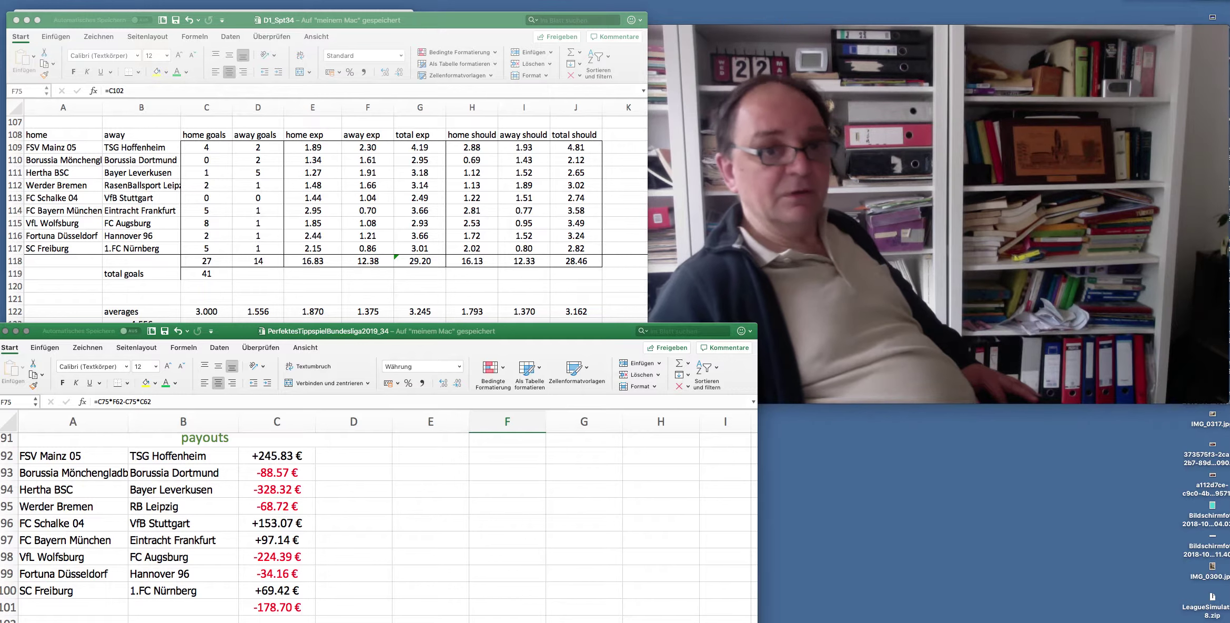
Switch to the PerfektesTippspielSaisonbilanz2019 workbook, enter -178.70 as matchday 34's balance in B28, and save it.
{"action": "left_click", "coordinate": [274, 0]}
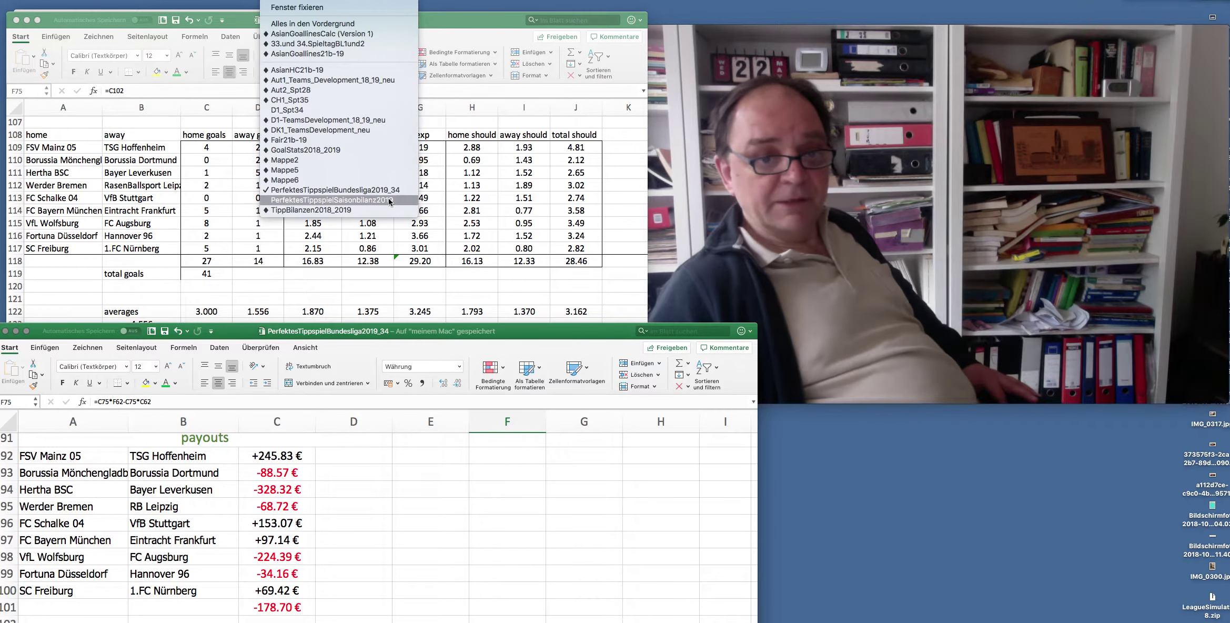
{"action": "left_click", "coordinate": [380, 199]}
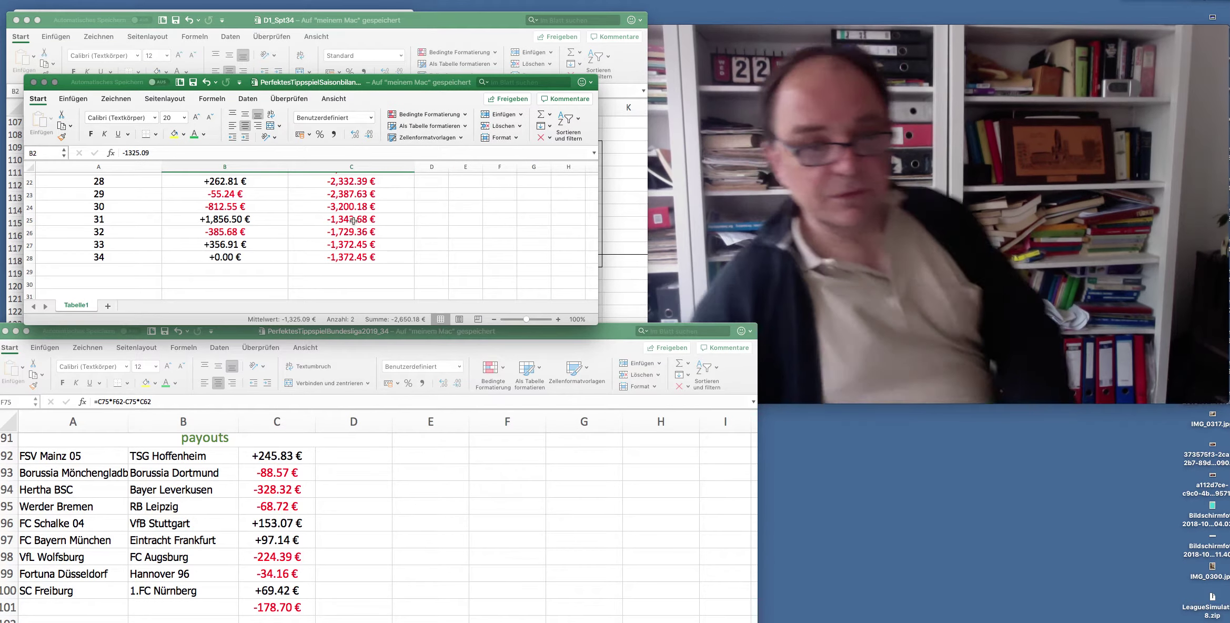
{"action": "left_click", "coordinate": [264, 258]}
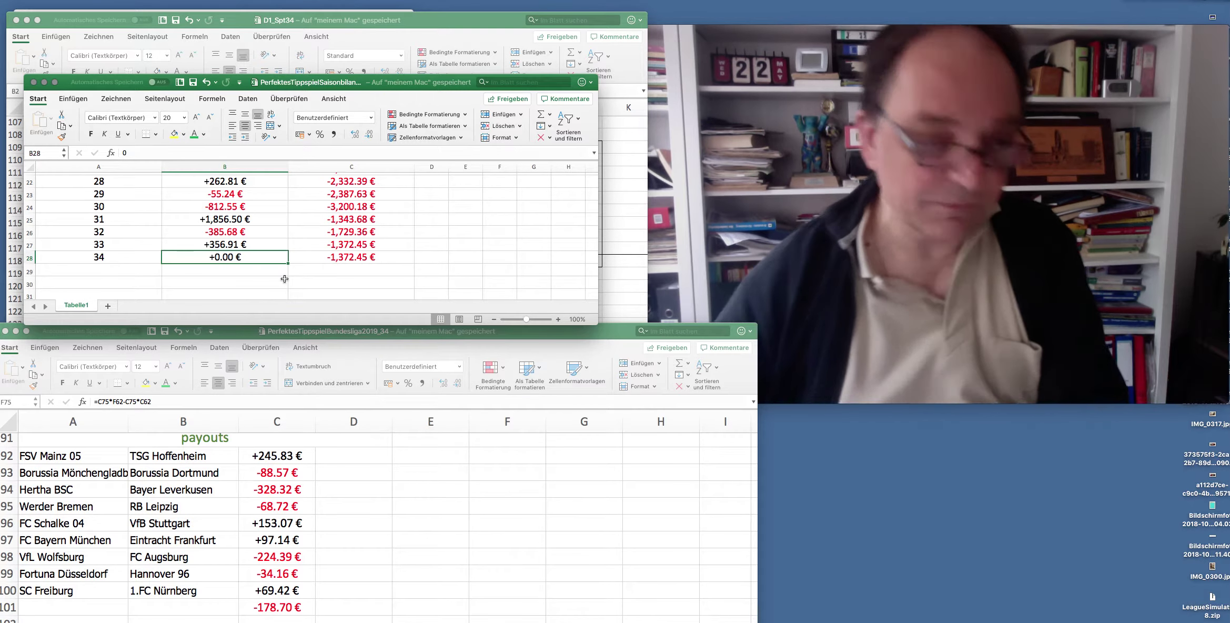
{"action": "type", "text": "-178"}
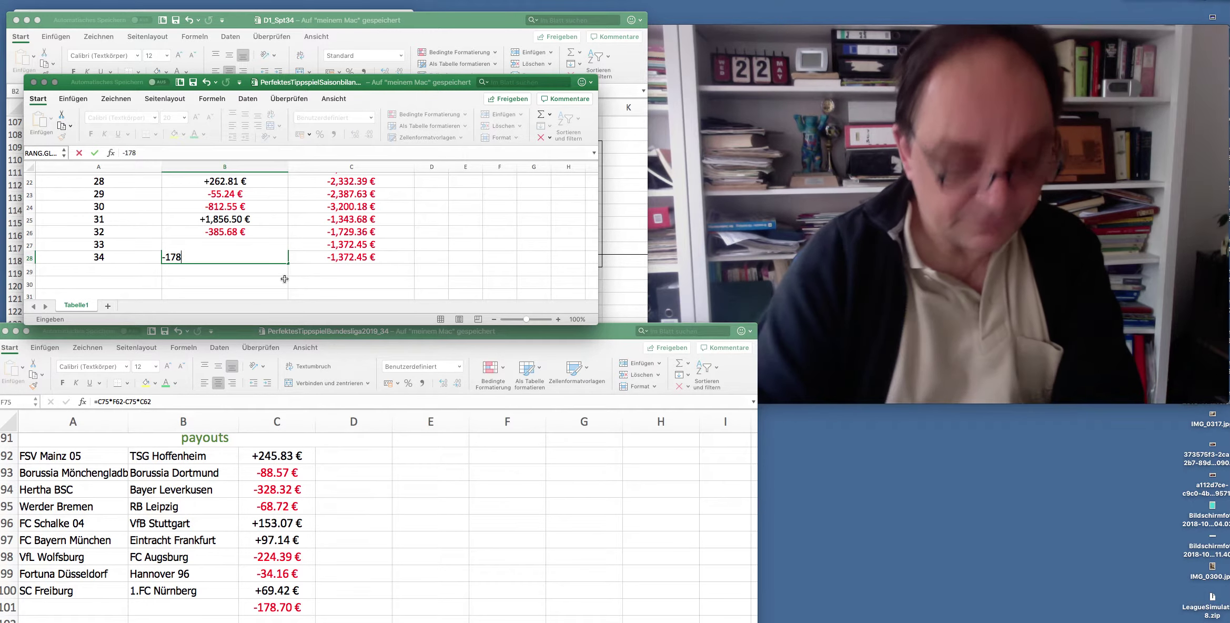
{"action": "type", "text": ".70"}
{"action": "key", "text": "Return"}
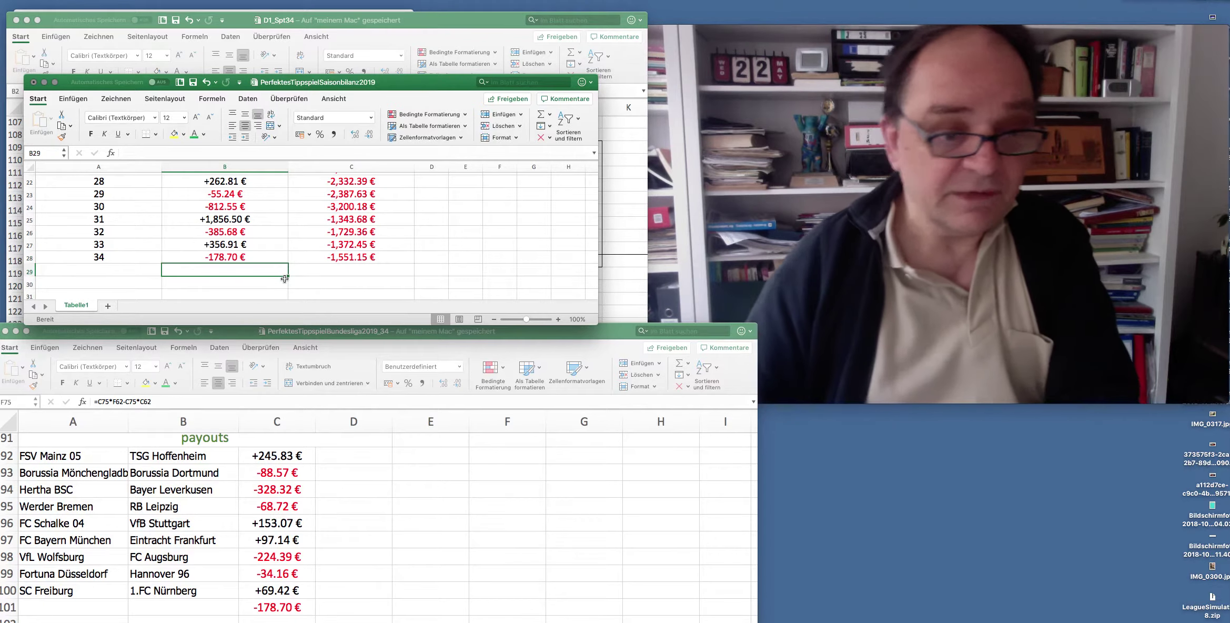
{"action": "key", "text": "super+s"}
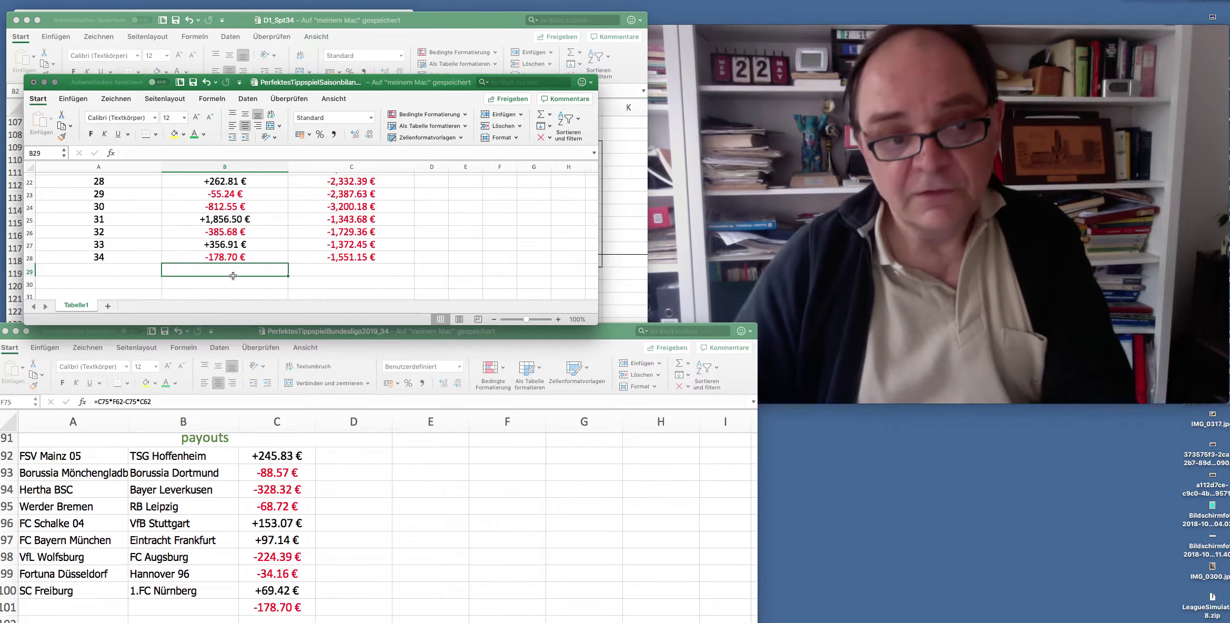
Check the overall balance in C28 against earlier matchdays, and inspect matchday 31's balance and running total in B25:C25.
{"action": "left_click", "coordinate": [340, 257]}
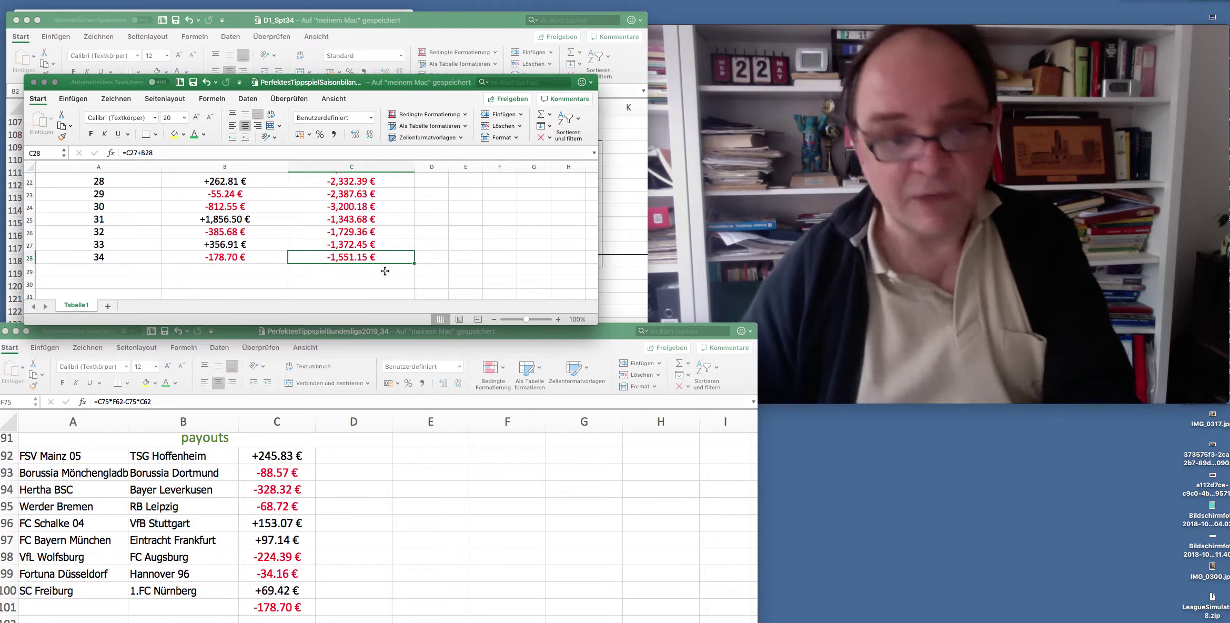
{"action": "scroll", "coordinate": [385, 271], "scroll_direction": "up", "scroll_amount": 3}
{"action": "scroll", "coordinate": [386, 275], "scroll_direction": "up", "scroll_amount": 6}
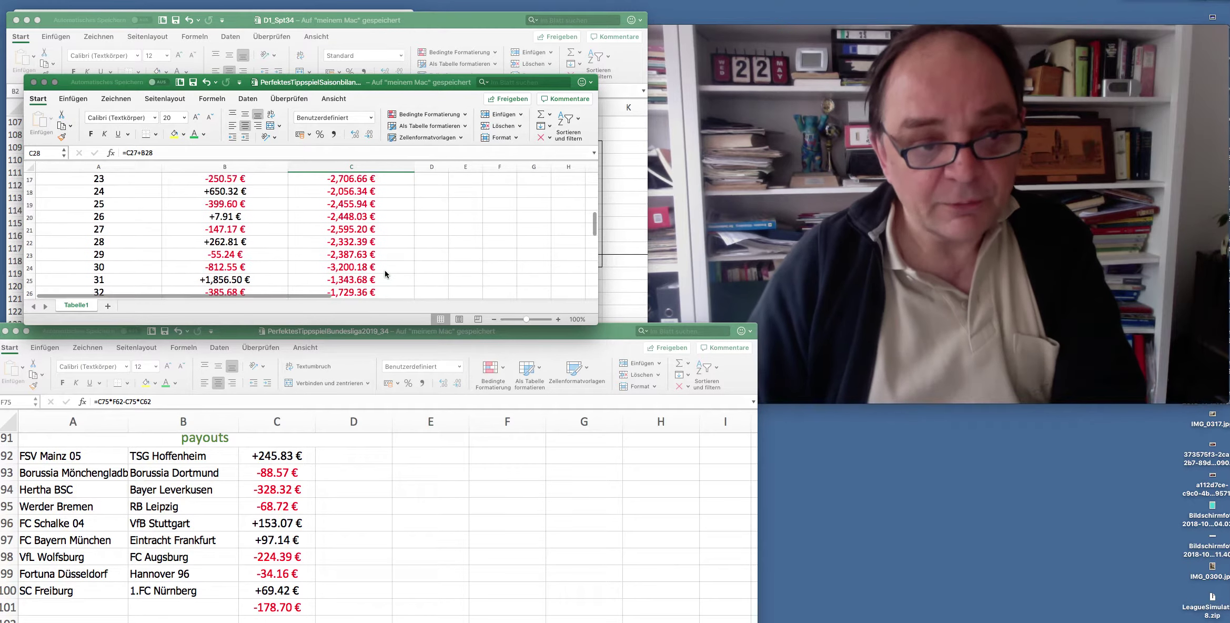
{"action": "scroll", "coordinate": [386, 274], "scroll_direction": "down", "scroll_amount": 7}
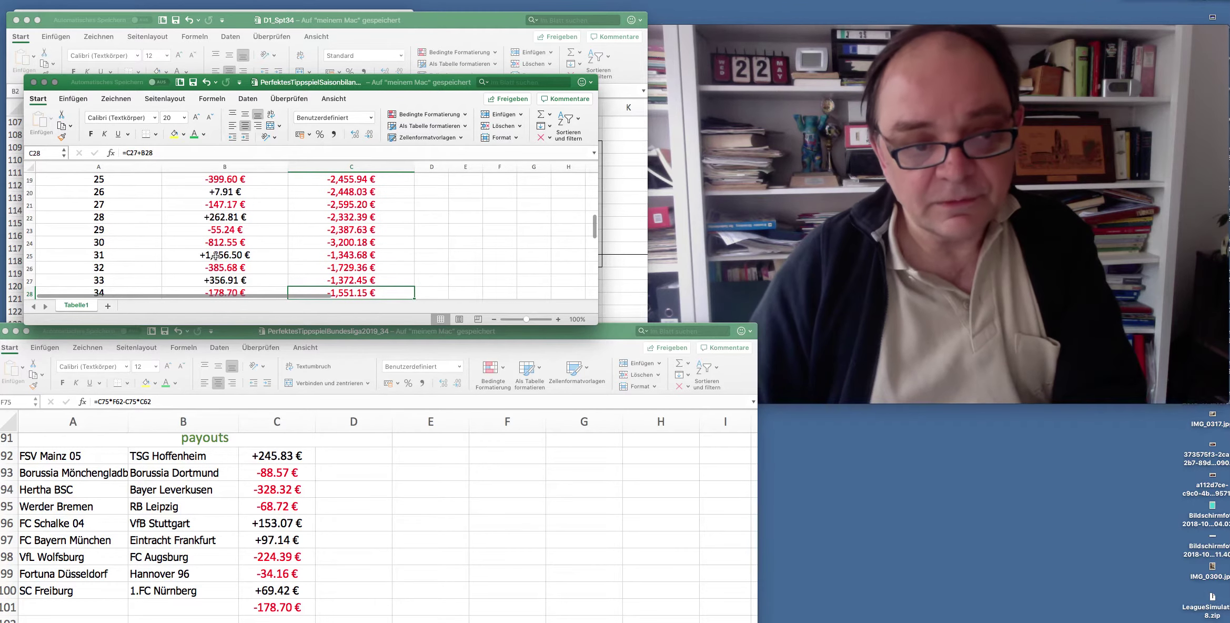
{"action": "left_click", "coordinate": [215, 256]}
{"action": "left_click", "coordinate": [350, 257]}
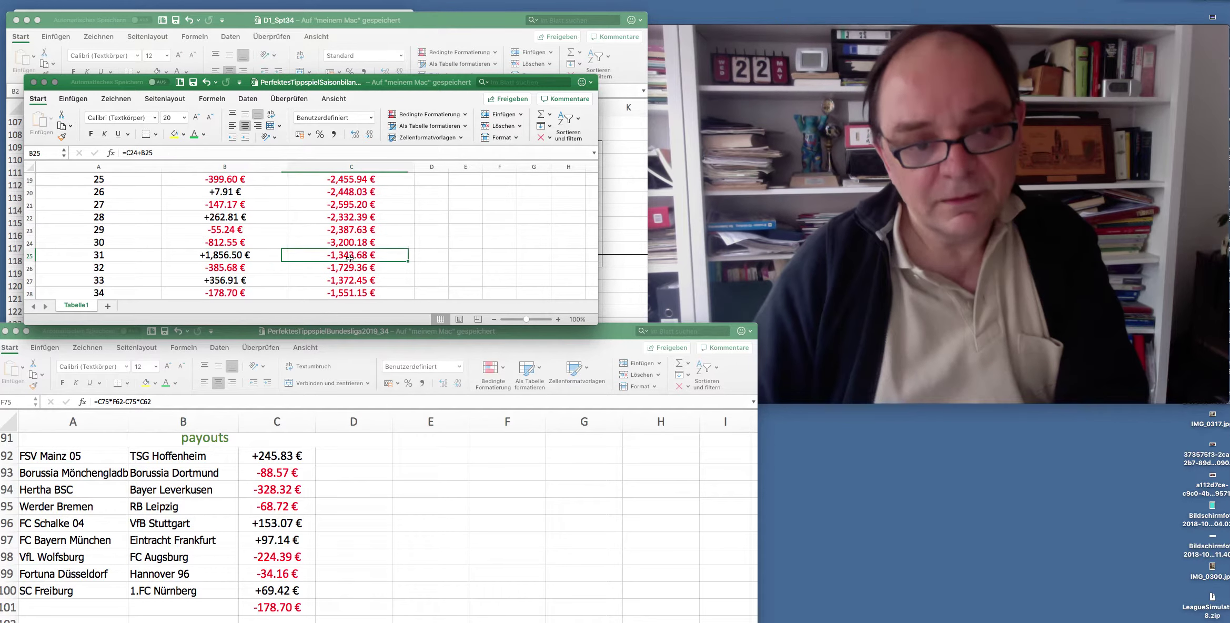
{"action": "left_click", "coordinate": [178, 255]}
{"action": "scroll", "coordinate": [328, 258], "scroll_direction": "down", "scroll_amount": 2}
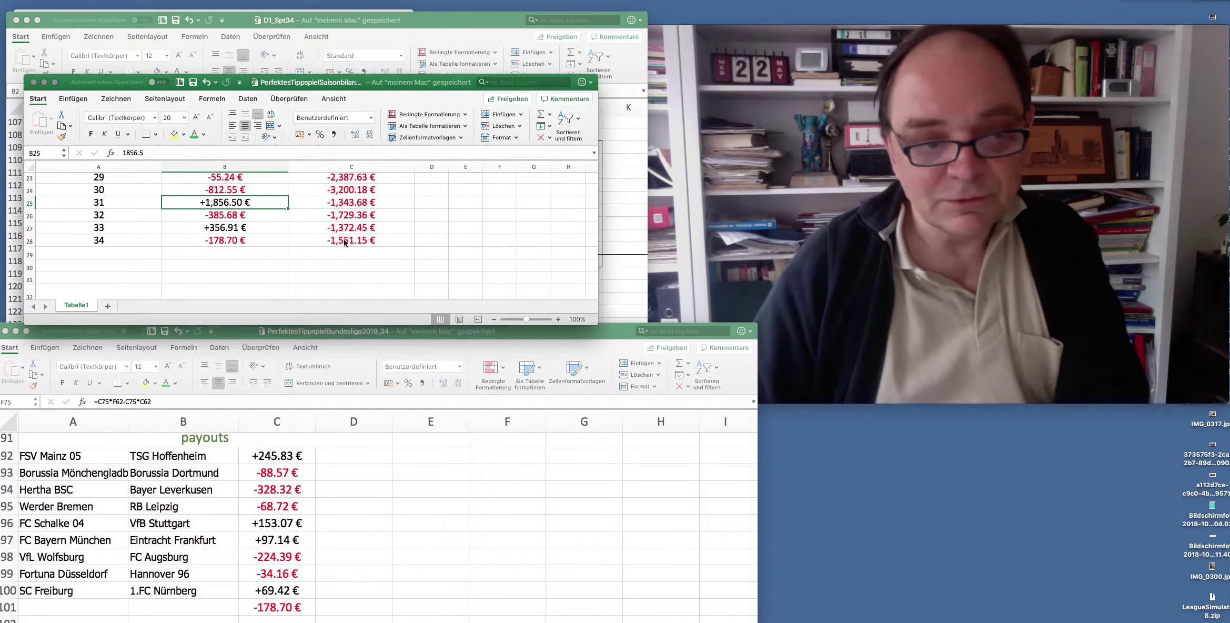
Compare matchday 8's balance and running total in B2:C2 with matchday 34's in B28:C28.
{"action": "scroll", "coordinate": [345, 242], "scroll_direction": "up", "scroll_amount": 10}
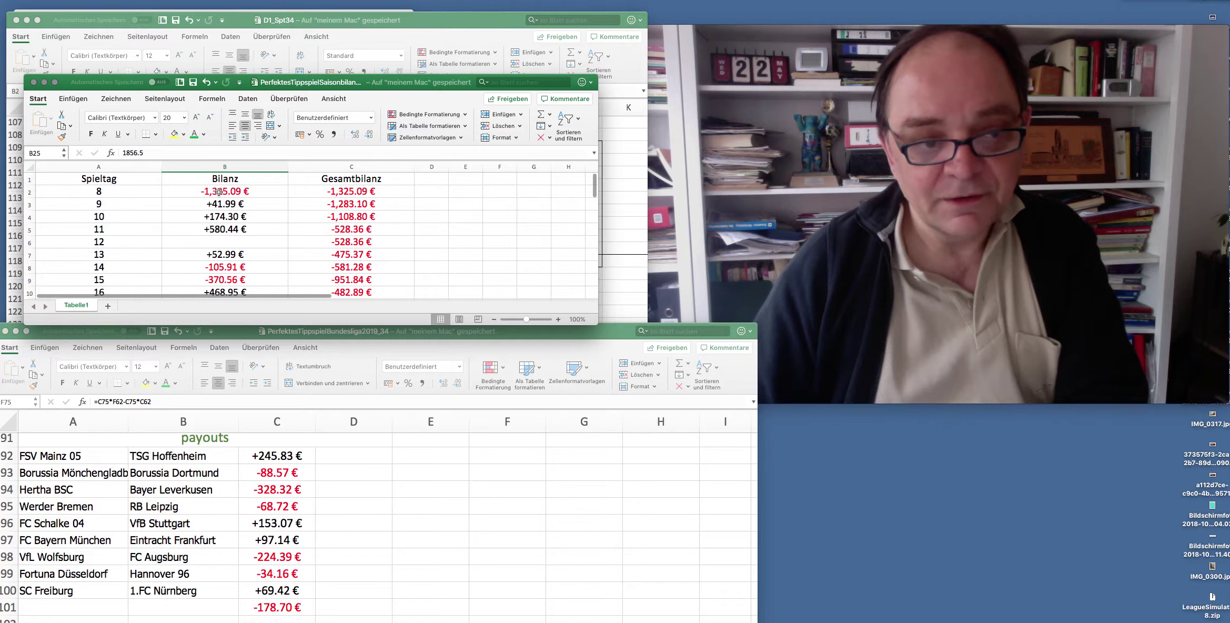
{"action": "left_click_drag", "start_coordinate": [218, 192], "coordinate": [331, 192]}
{"action": "scroll", "coordinate": [381, 220], "scroll_direction": "down", "scroll_amount": 12}
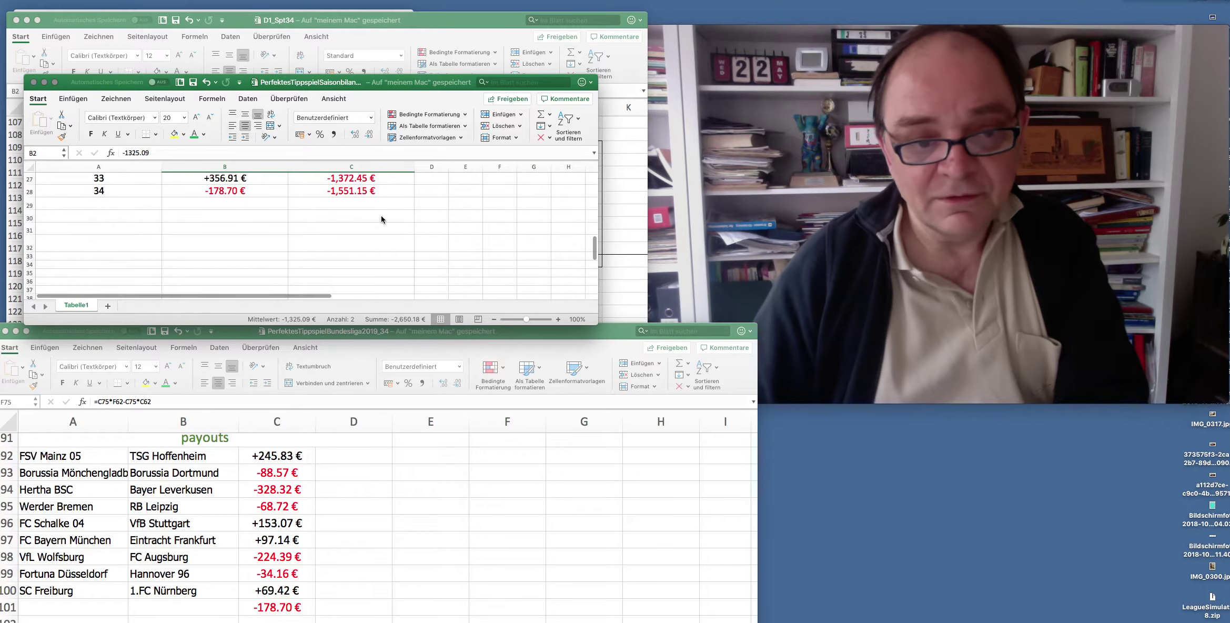
{"action": "scroll", "coordinate": [381, 220], "scroll_direction": "up", "scroll_amount": 1}
{"action": "scroll", "coordinate": [381, 220], "scroll_direction": "up", "scroll_amount": 3}
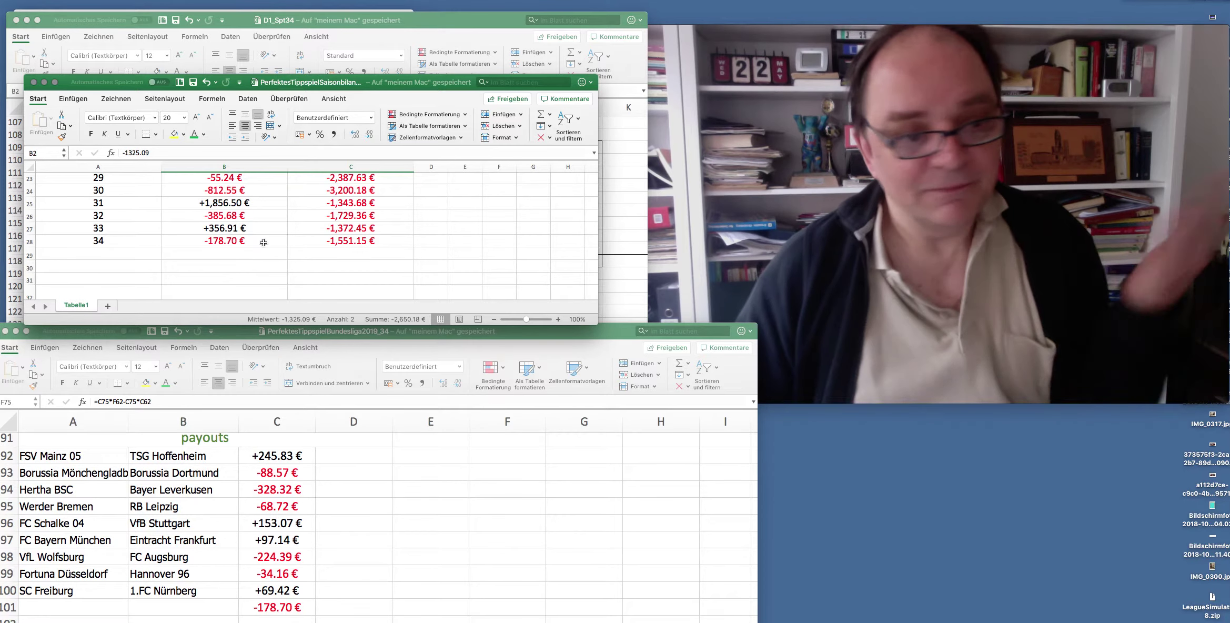
{"action": "left_click_drag", "start_coordinate": [336, 242], "coordinate": [240, 241]}
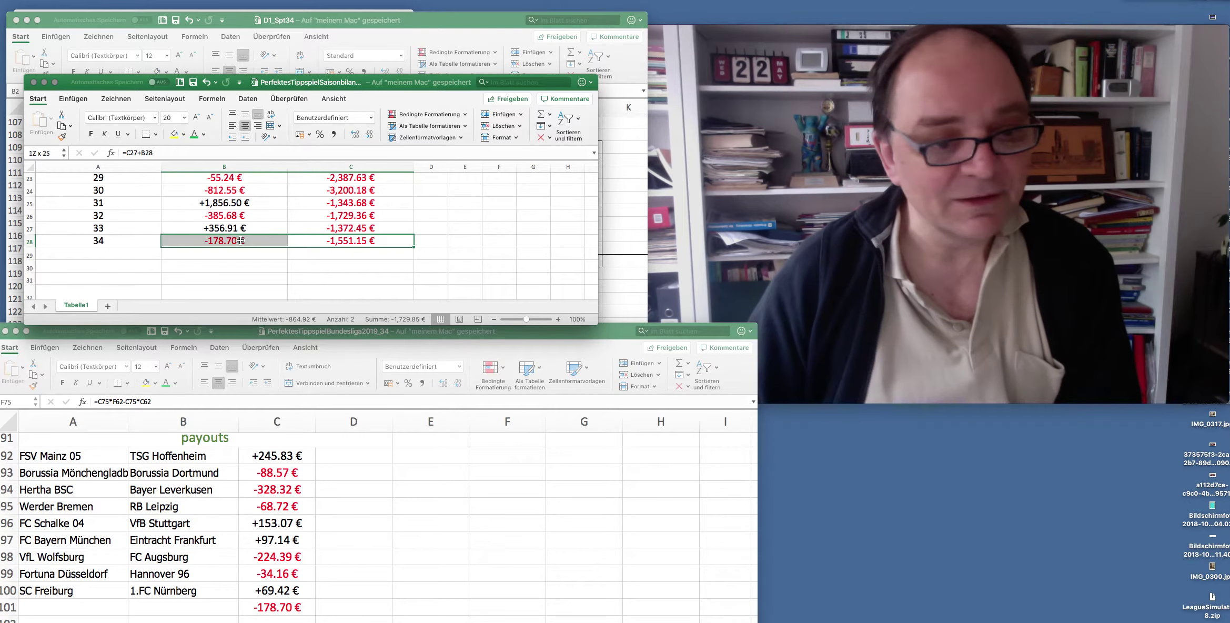
Recheck matchday 34's balance and overall balance in B28:C28 against the season's first entry in B2:C2.
{"action": "left_click", "coordinate": [341, 241]}
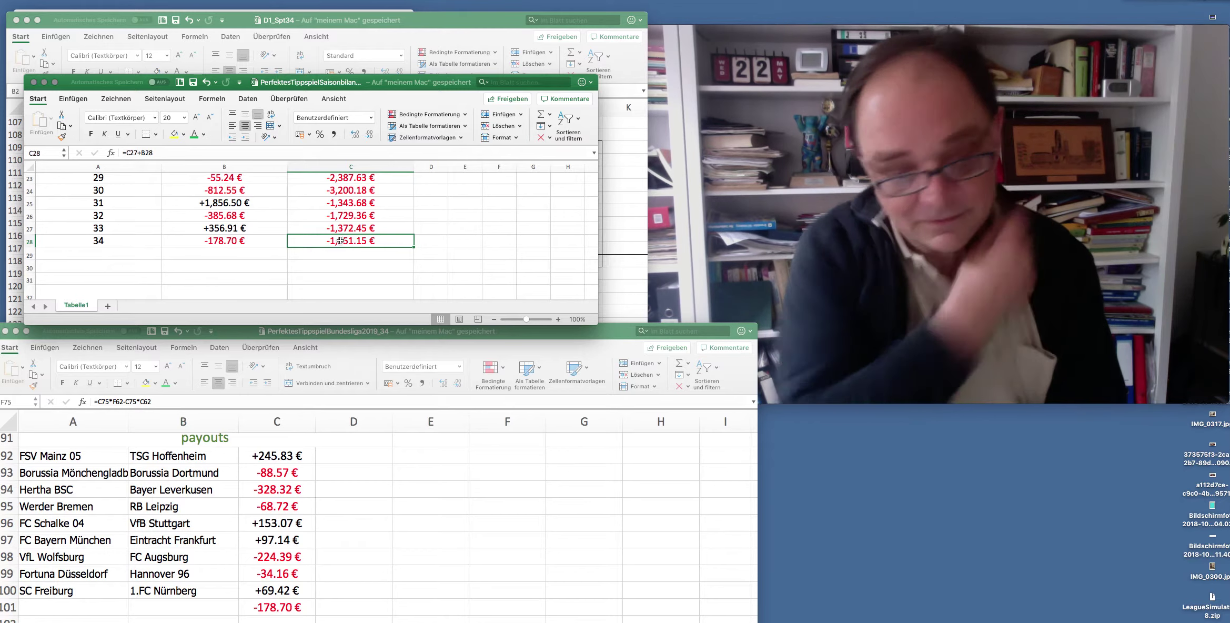
{"action": "left_click_drag", "start_coordinate": [252, 241], "coordinate": [323, 245]}
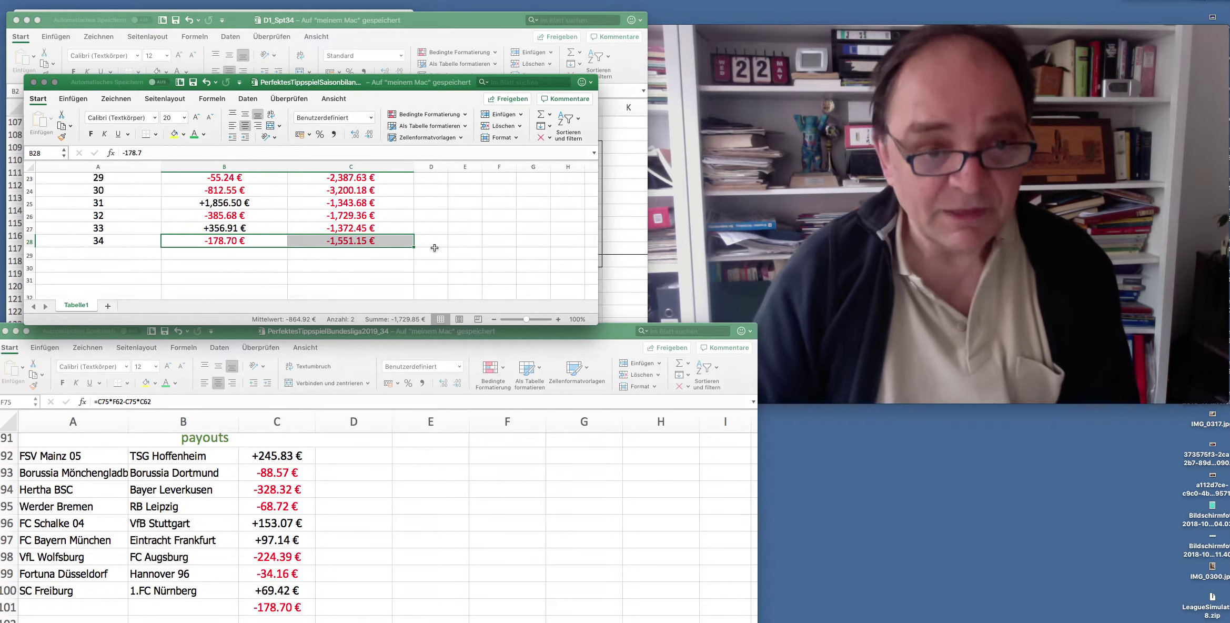
{"action": "scroll", "coordinate": [434, 246], "scroll_direction": "up", "scroll_amount": 4}
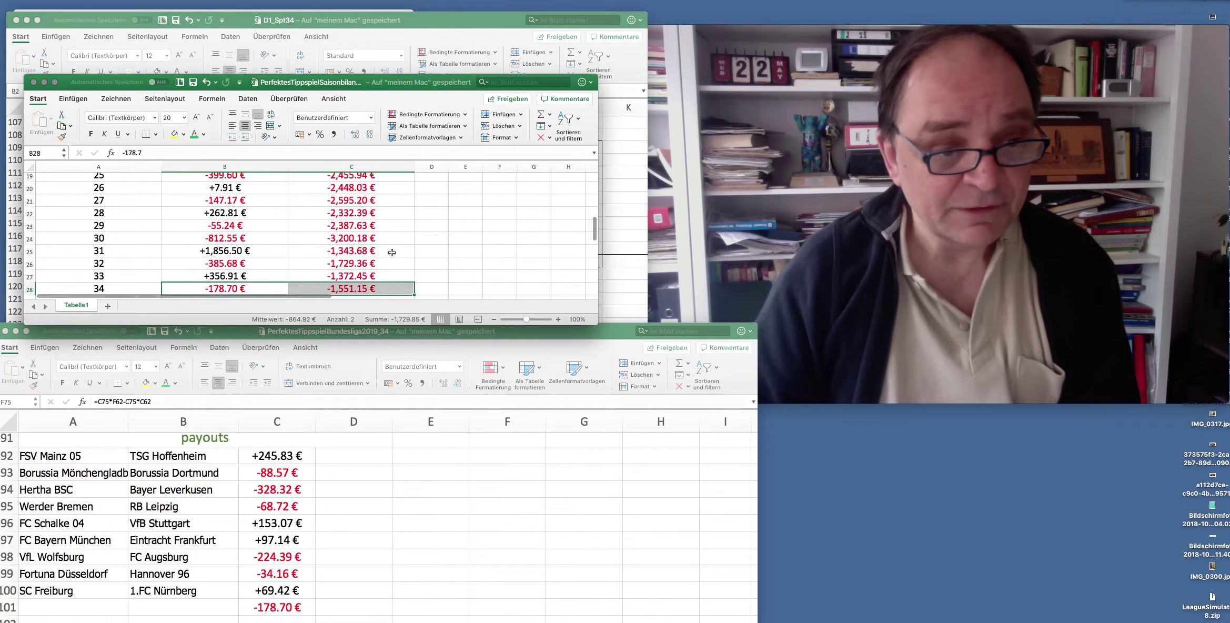
{"action": "scroll", "coordinate": [505, 250], "scroll_direction": "up", "scroll_amount": 10}
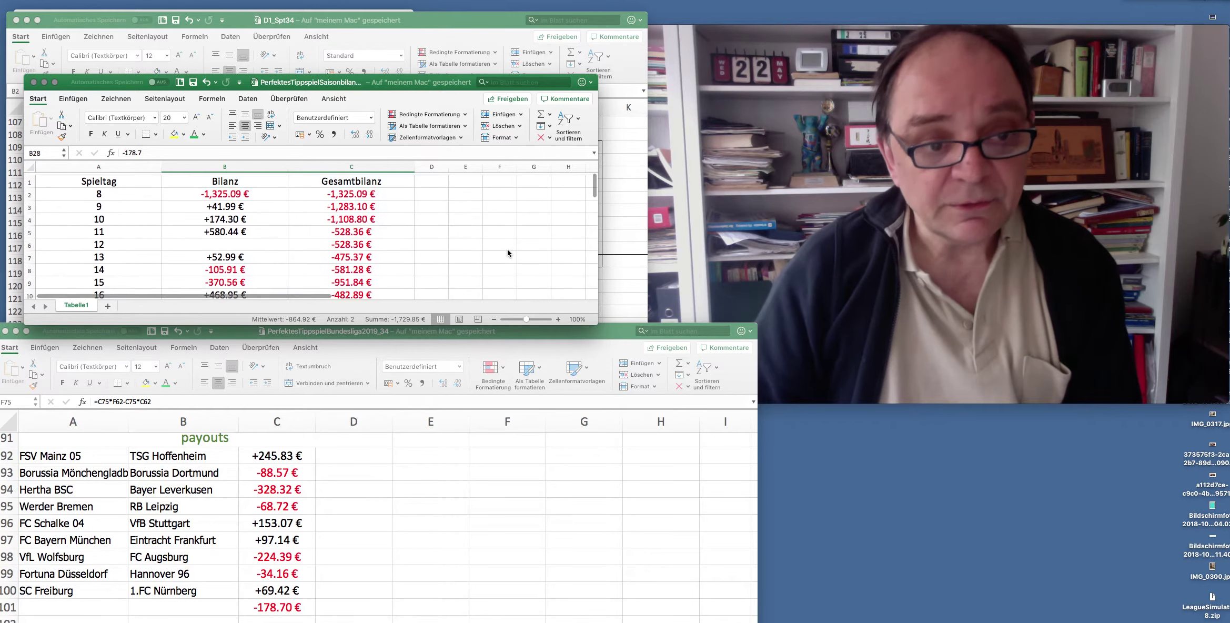
{"action": "left_click_drag", "start_coordinate": [205, 193], "coordinate": [369, 193]}
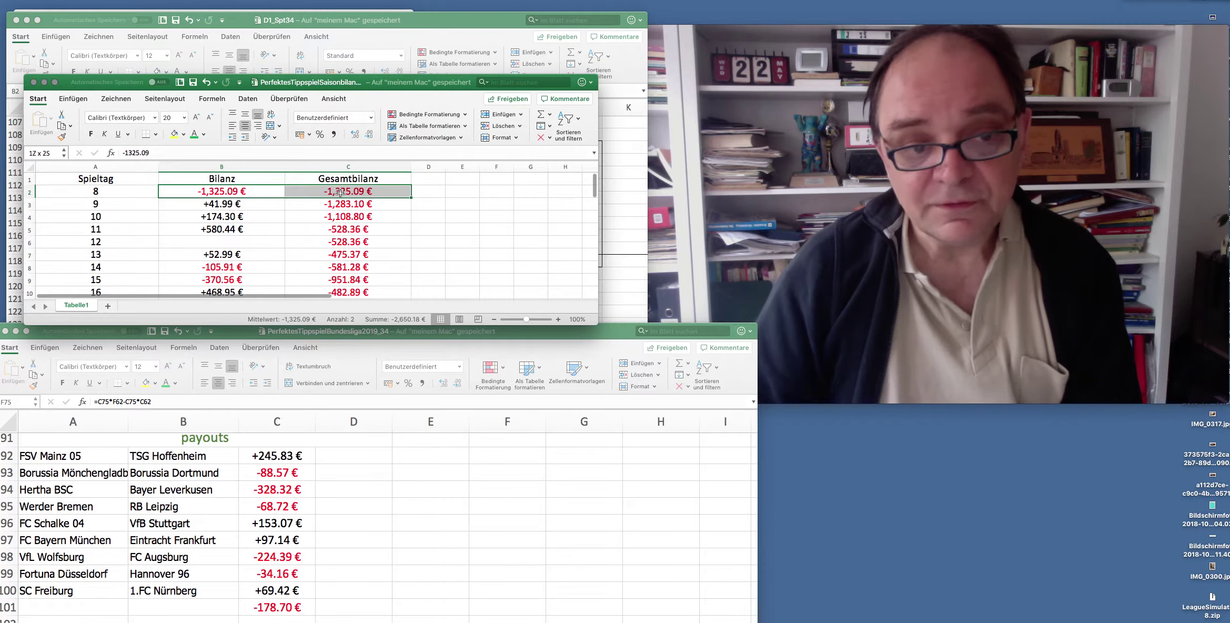
Review the balances of the last matchdays down to matchday 34, shifting the season balance window slightly aside.
{"action": "scroll", "coordinate": [453, 219], "scroll_direction": "down", "scroll_amount": 10}
{"action": "scroll", "coordinate": [453, 220], "scroll_direction": "up", "scroll_amount": 3}
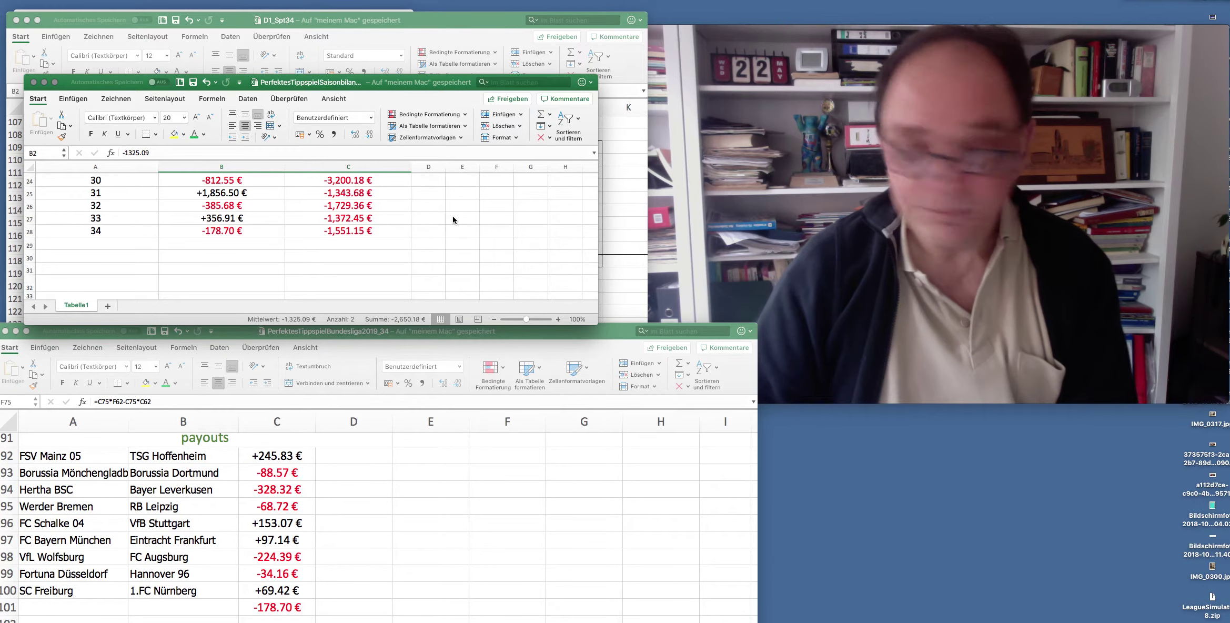
{"action": "scroll", "coordinate": [434, 221], "scroll_direction": "up", "scroll_amount": 3}
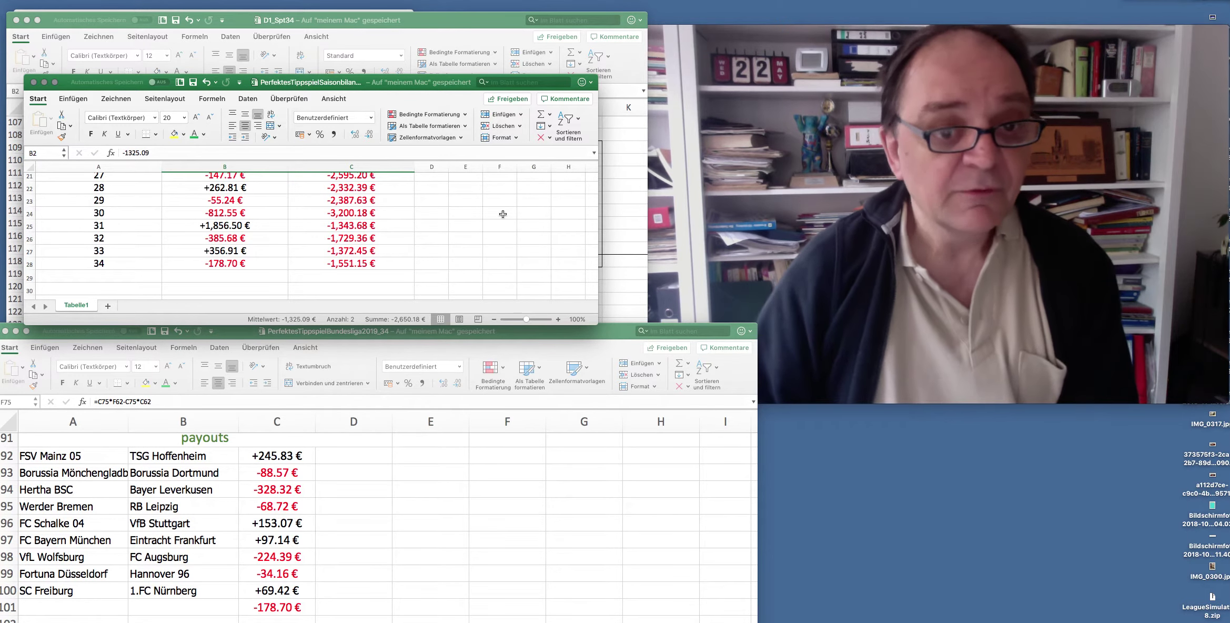
{"action": "left_click_drag", "start_coordinate": [362, 82], "coordinate": [340, 77]}
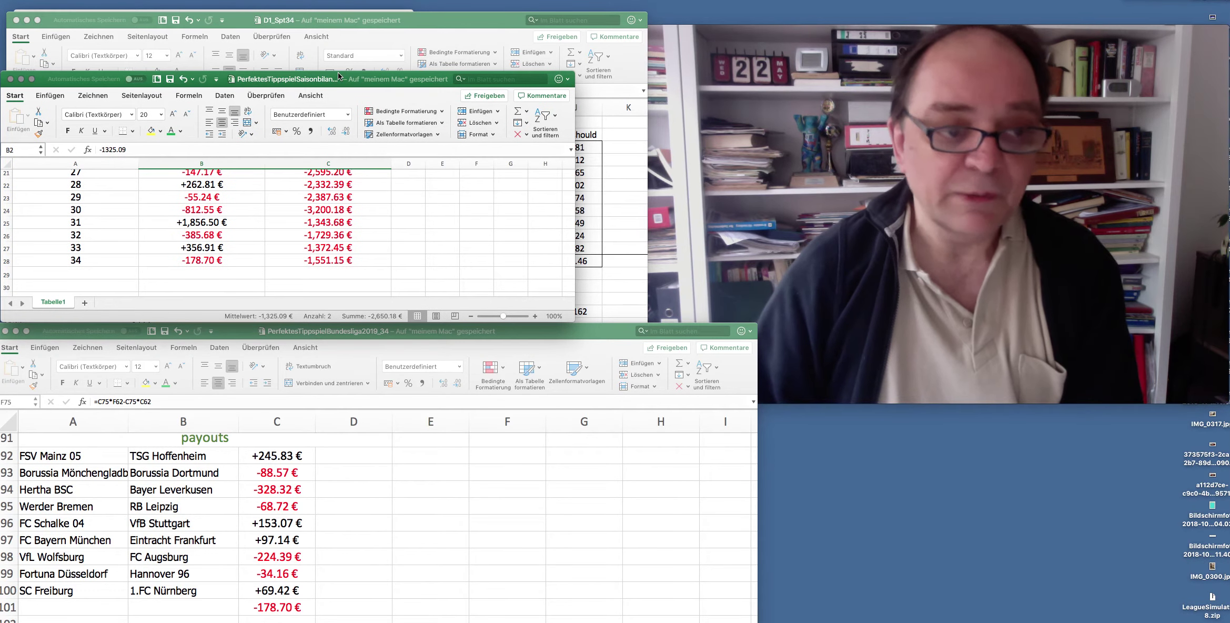
{"action": "scroll", "coordinate": [380, 181], "scroll_direction": "up", "scroll_amount": 2}
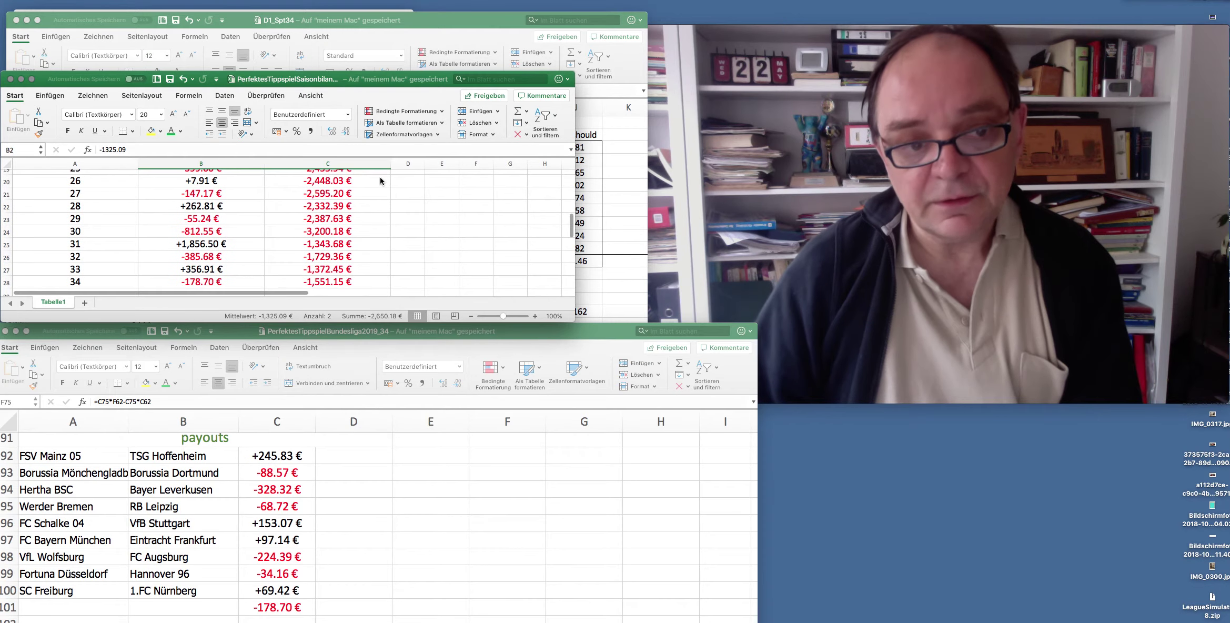
{"action": "scroll", "coordinate": [380, 181], "scroll_direction": "down", "scroll_amount": 1}
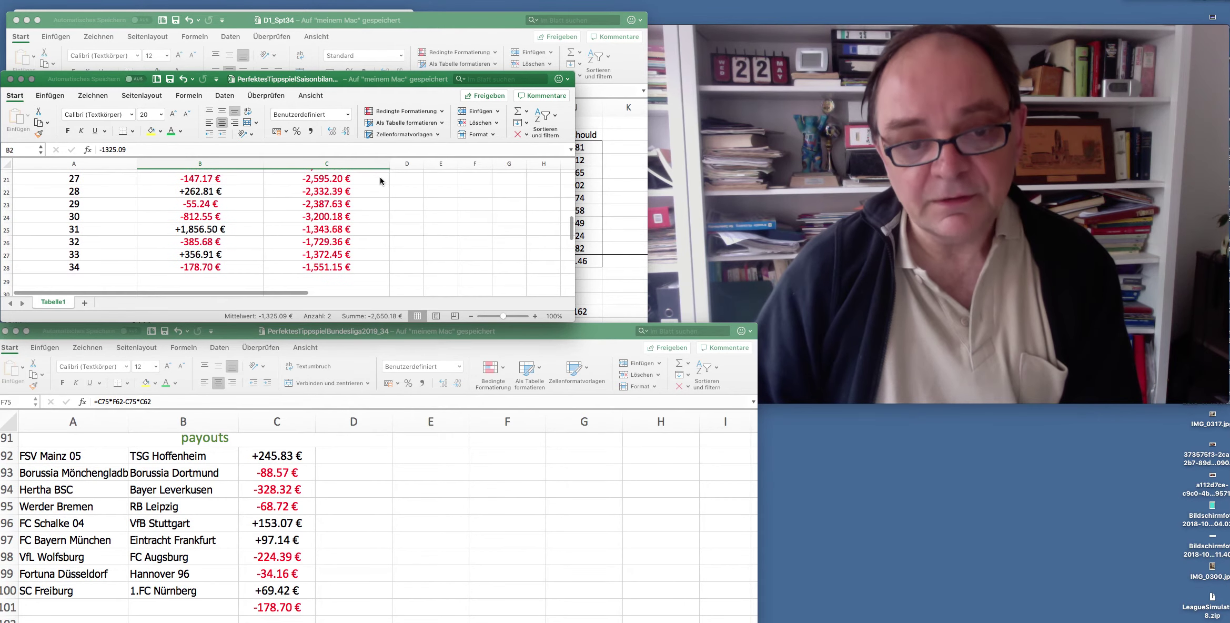
Switch to the D1_Spt34 workbook and examine the actual, expected and should goals of all nine matches in C109:J117.
{"action": "left_click", "coordinate": [465, 20]}
{"action": "left_click", "coordinate": [229, 150]}
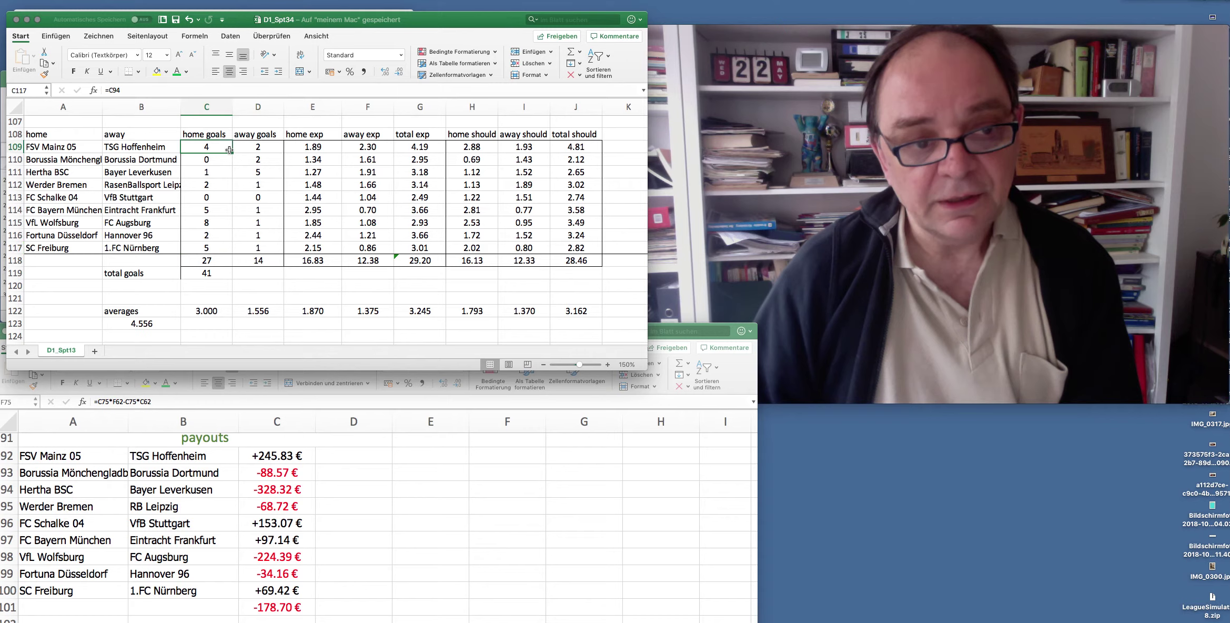
{"action": "left_click_drag", "start_coordinate": [230, 150], "coordinate": [599, 248]}
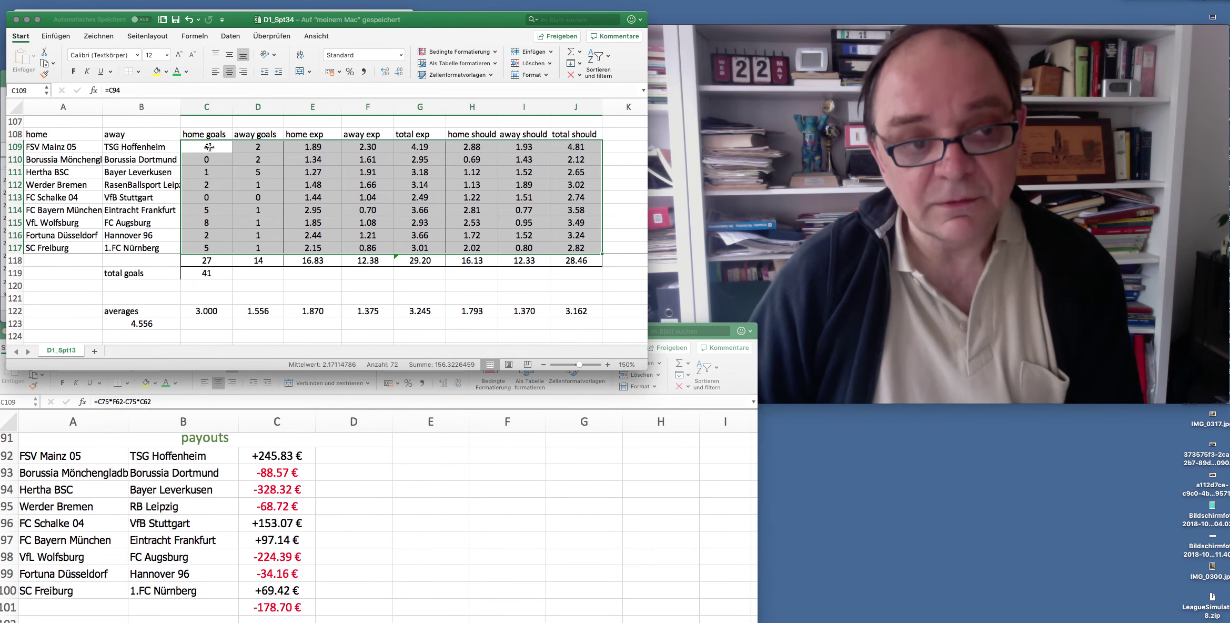
{"action": "left_click_drag", "start_coordinate": [209, 147], "coordinate": [571, 246]}
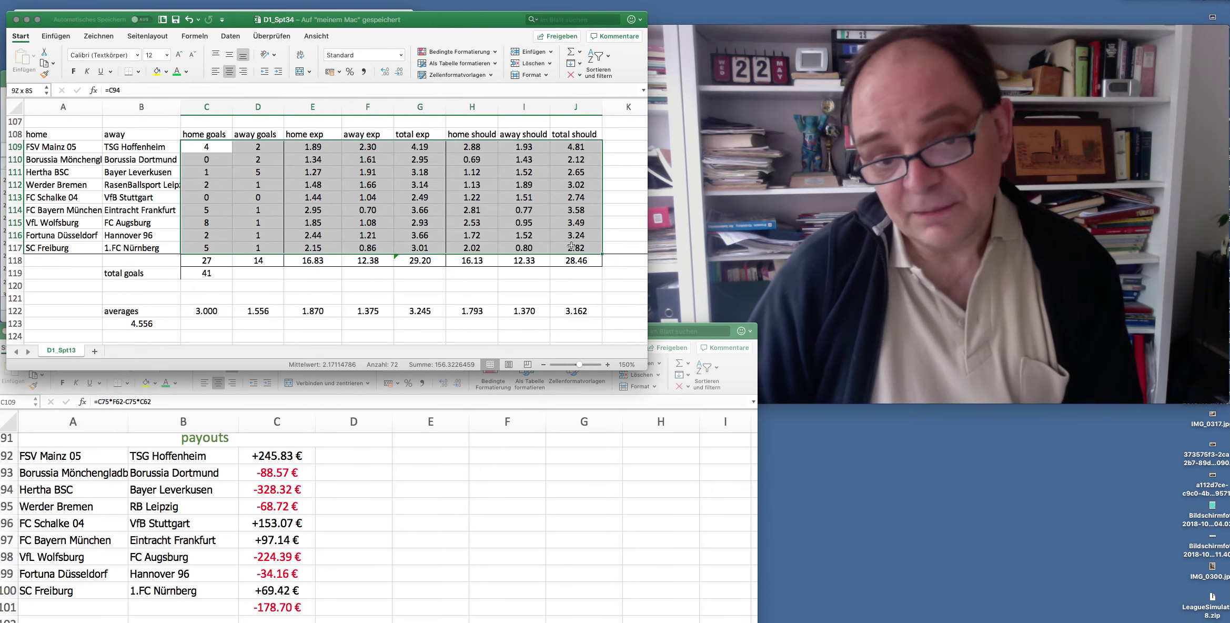
{"action": "left_click_drag", "start_coordinate": [231, 147], "coordinate": [575, 244]}
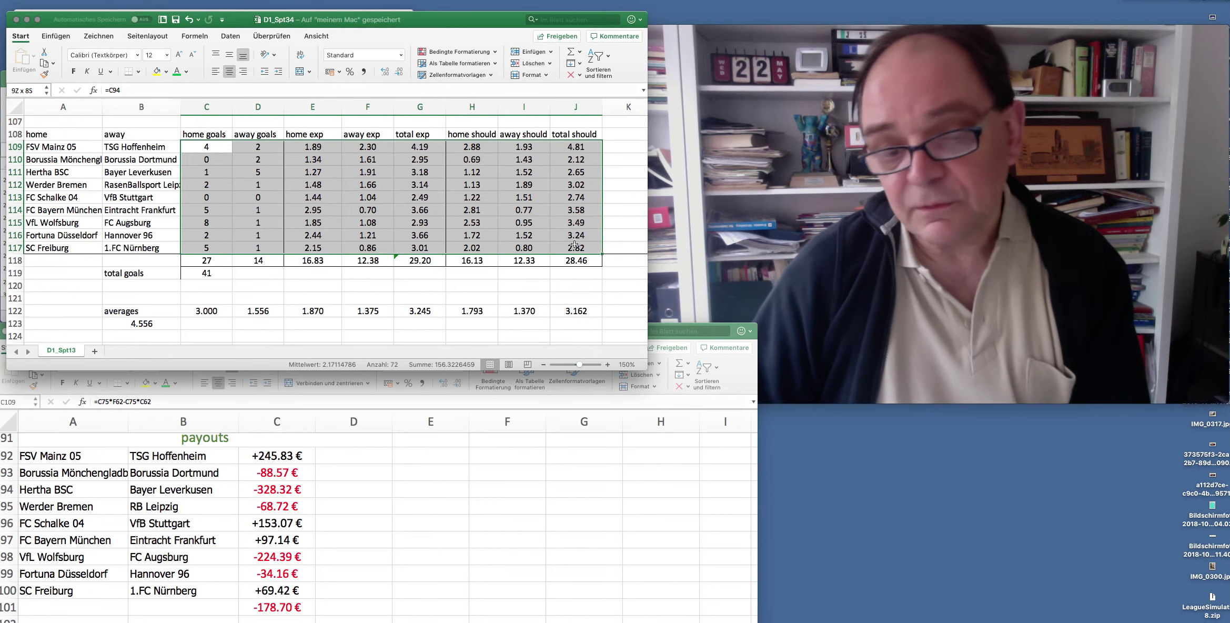